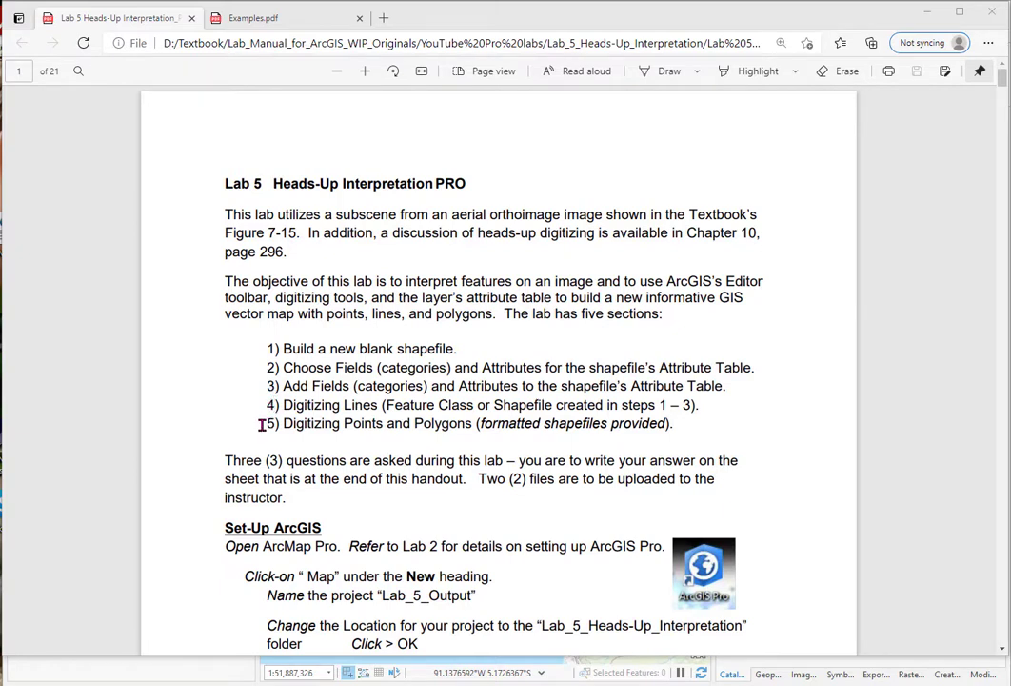
Step: Switch to the Examples.pdf tab in Edge showing the Published Strike & Dip map
left_click(251, 21)
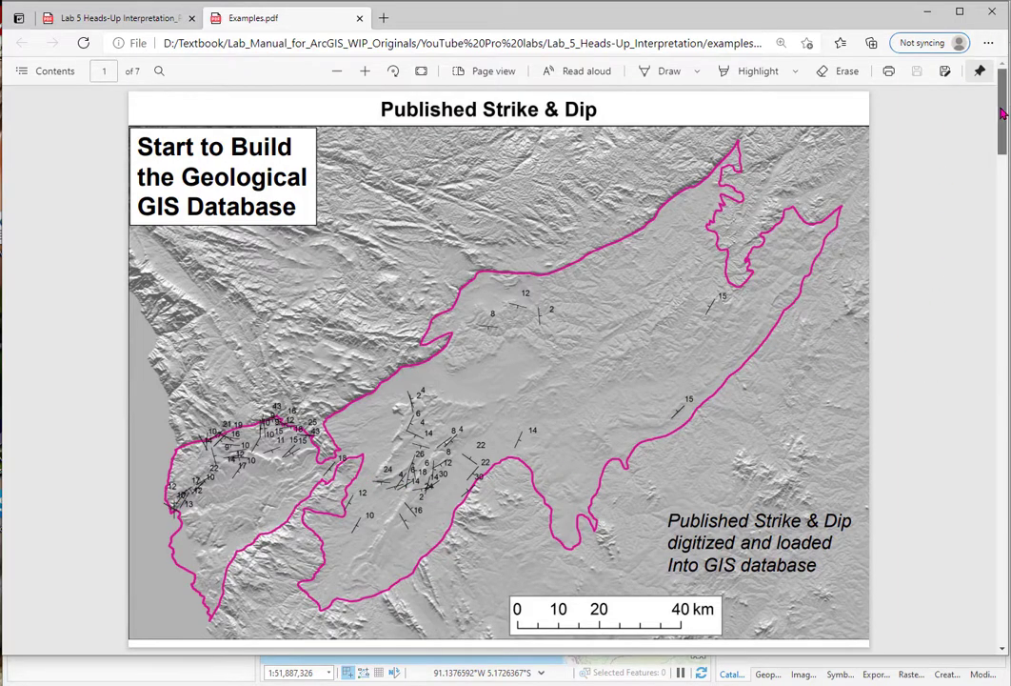
Step: Scroll Examples.pdf past pages 2 and 3 to the Bedding & Contacts map on page 4
scroll(1006, 111, "down", 5)
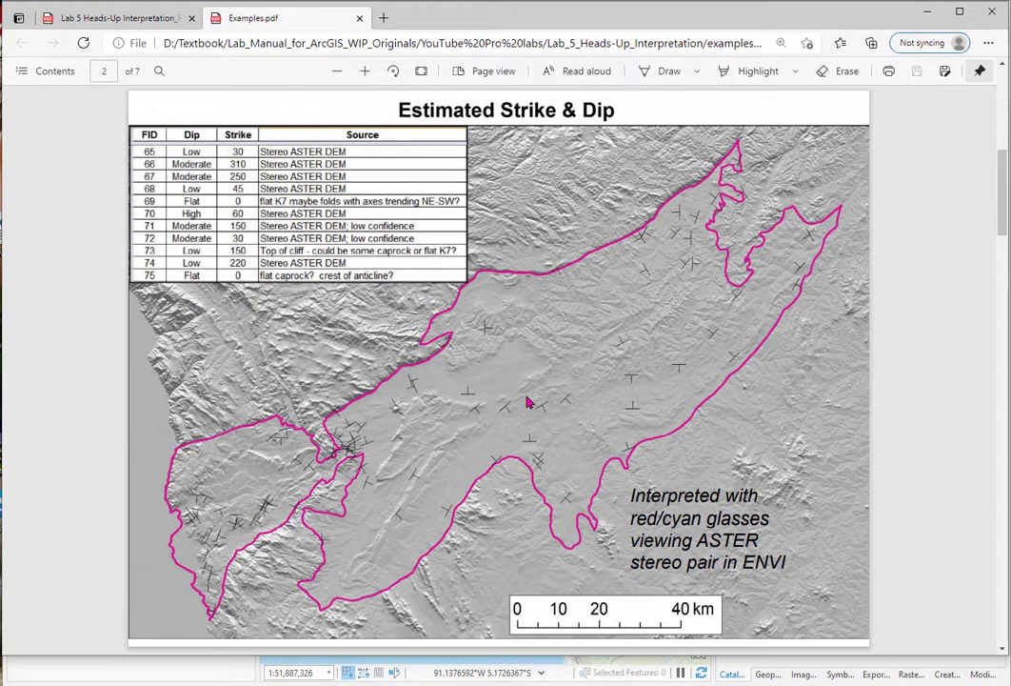
left_click_drag(1005, 219, 1005, 301)
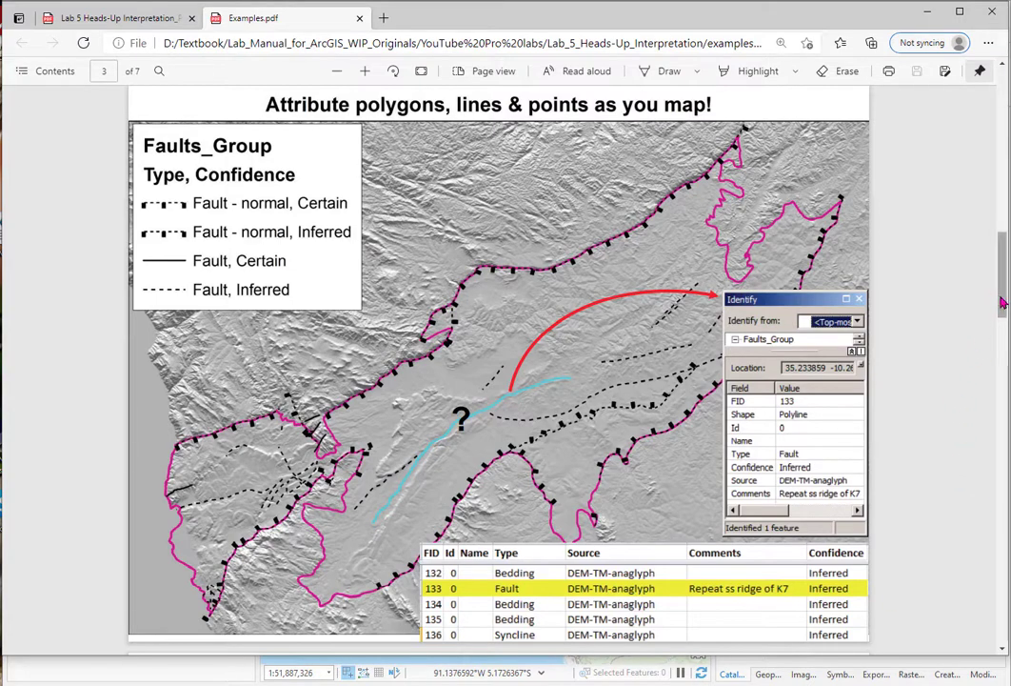
left_click(997, 382)
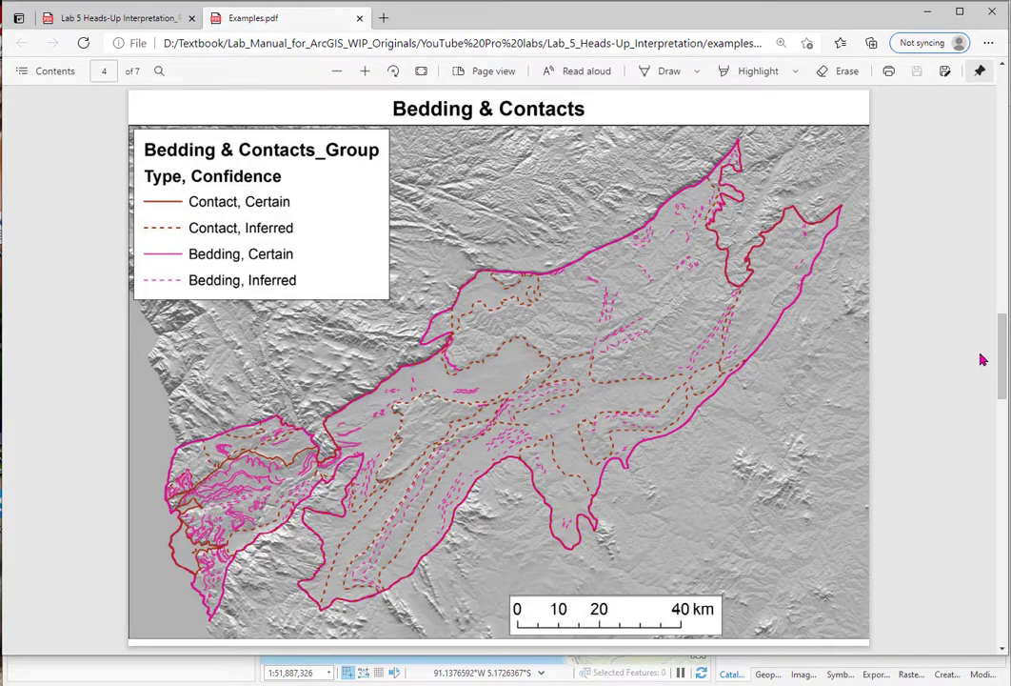
Step: Move through pages 5 and 6 to the drone mosaic of replacement apple trees by variety
left_click_drag(1004, 341, 989, 445)
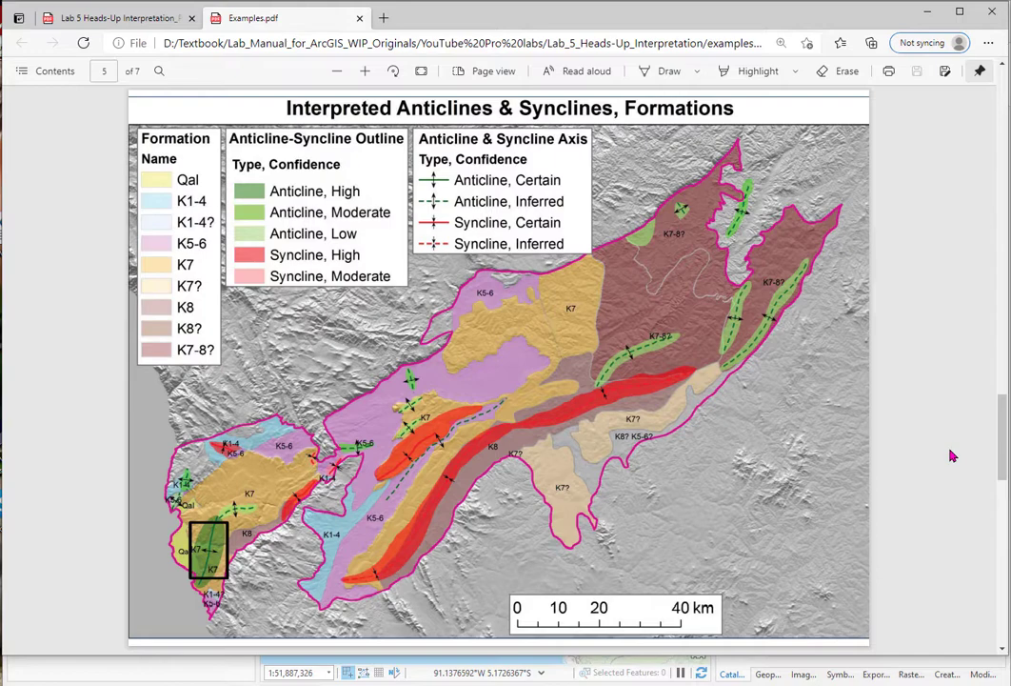
left_click_drag(995, 445, 992, 536)
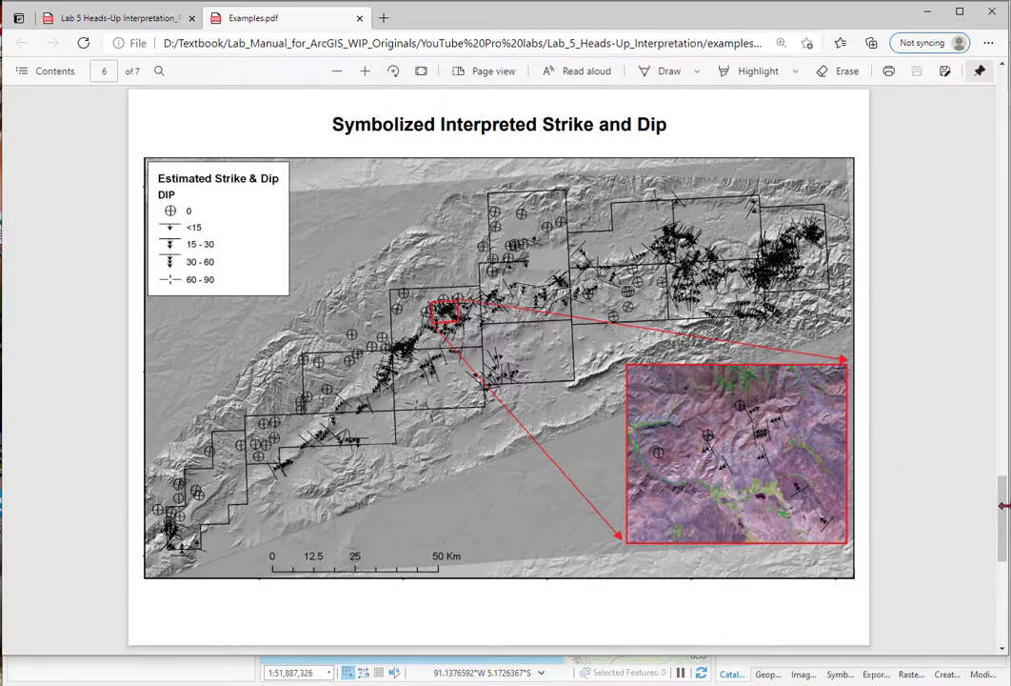
left_click_drag(1004, 508, 1004, 594)
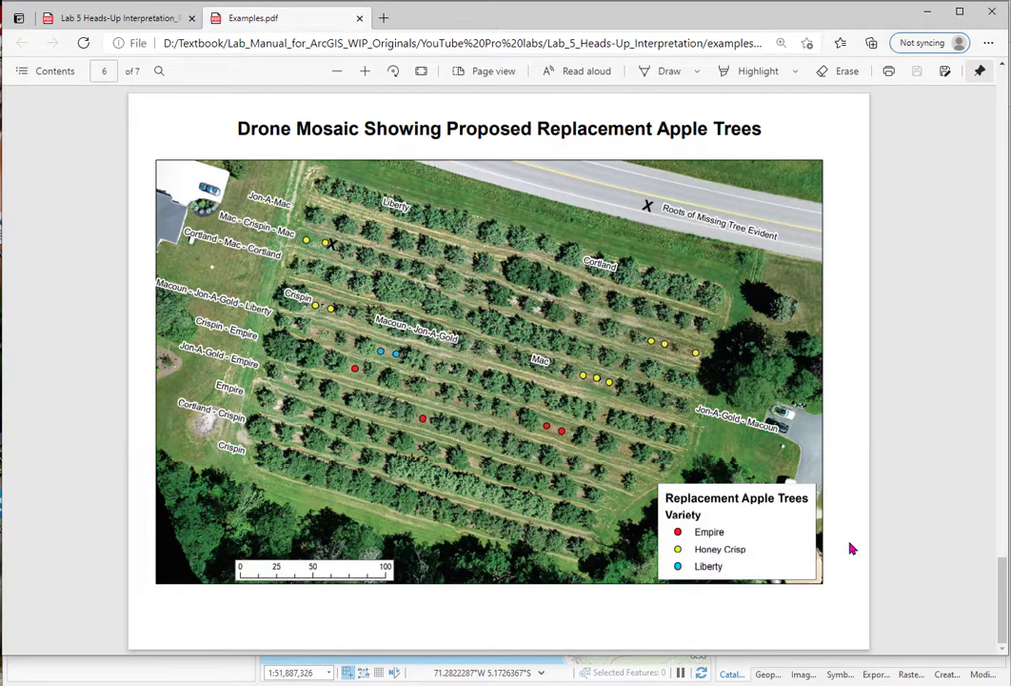
Step: Back in ArcGIS Pro, add the G10C1 ParkingLot .tif to the map and open the orthoimagery ReadMe
key("alt+Tab")
left_click(795, 445)
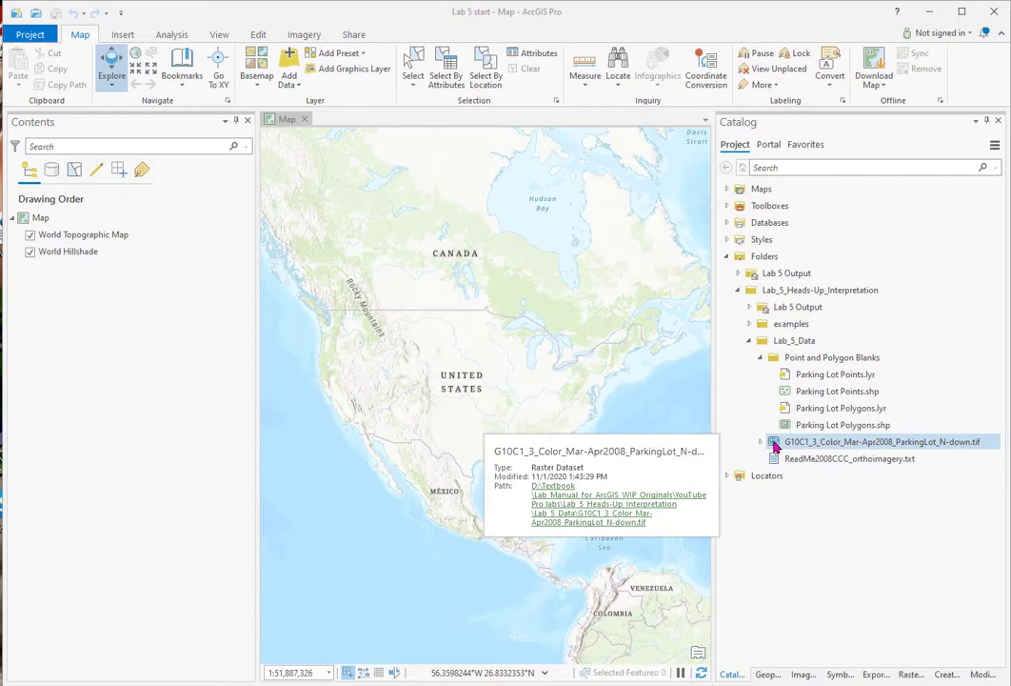
left_click_drag(775, 446, 148, 232)
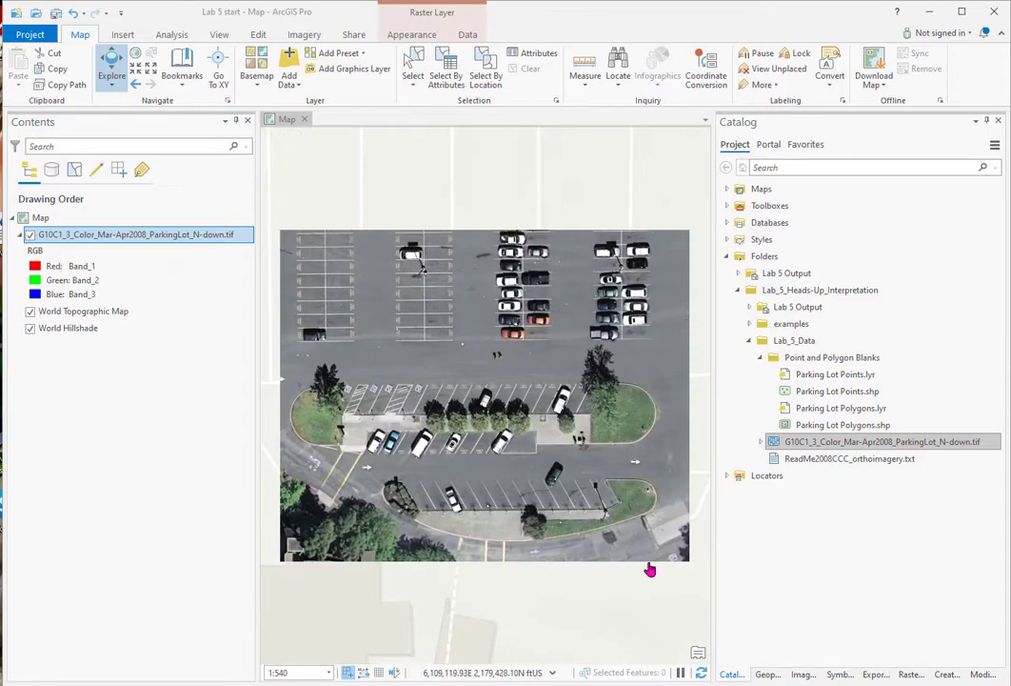
double_click(904, 461)
Step: Read the orthoimagery ReadMe in Notepad to the end, then close it
left_click_drag(57, 337, 439, 57)
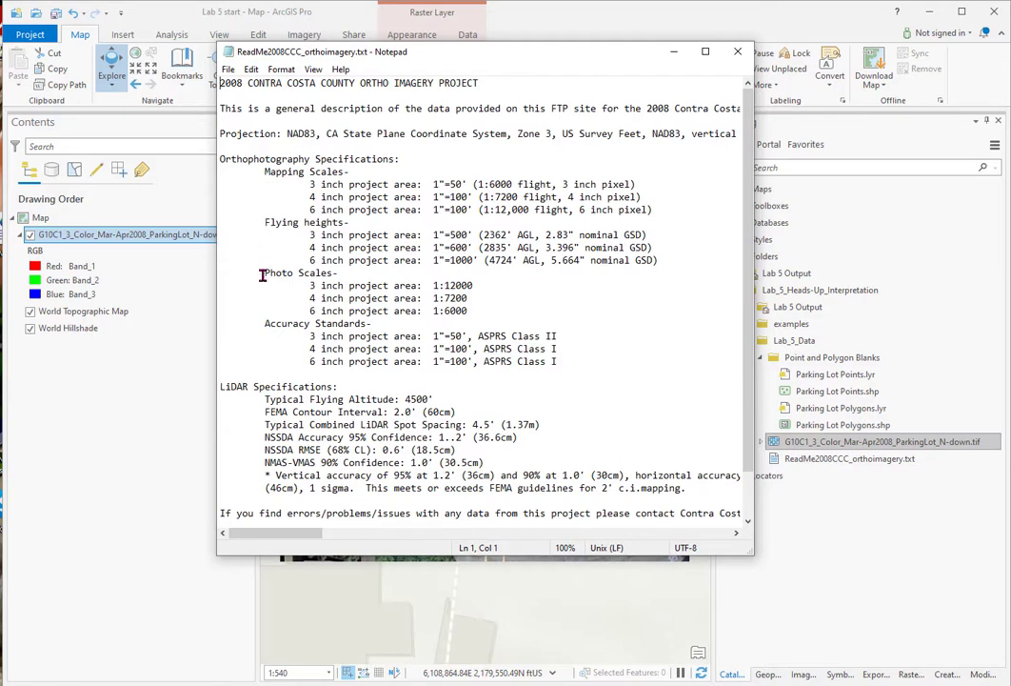
scroll(748, 299, "down", 2)
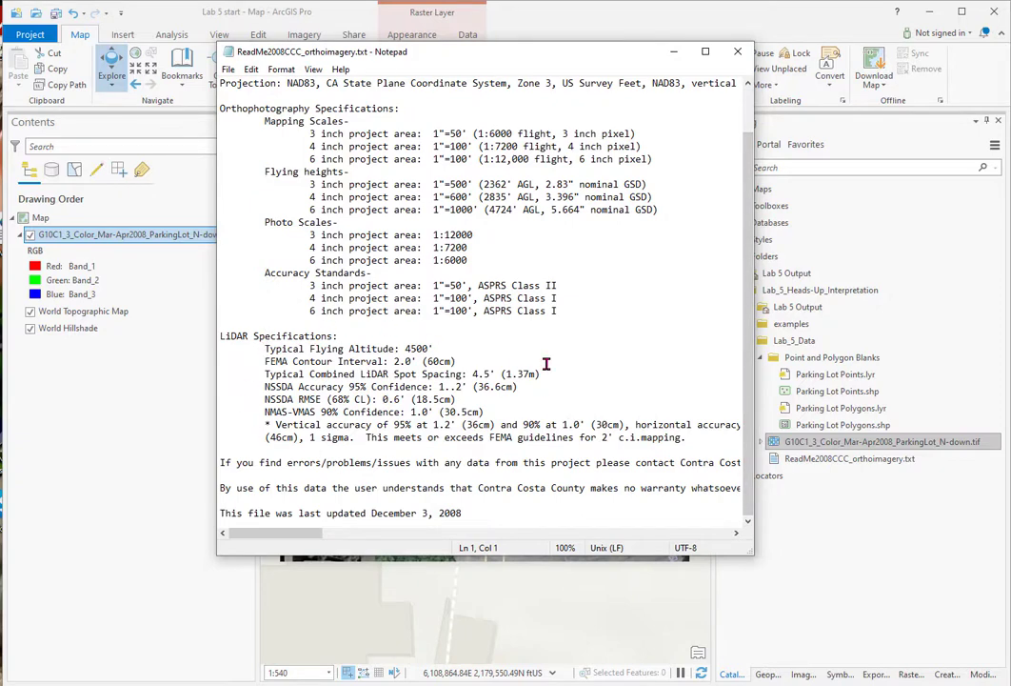
left_click(738, 50)
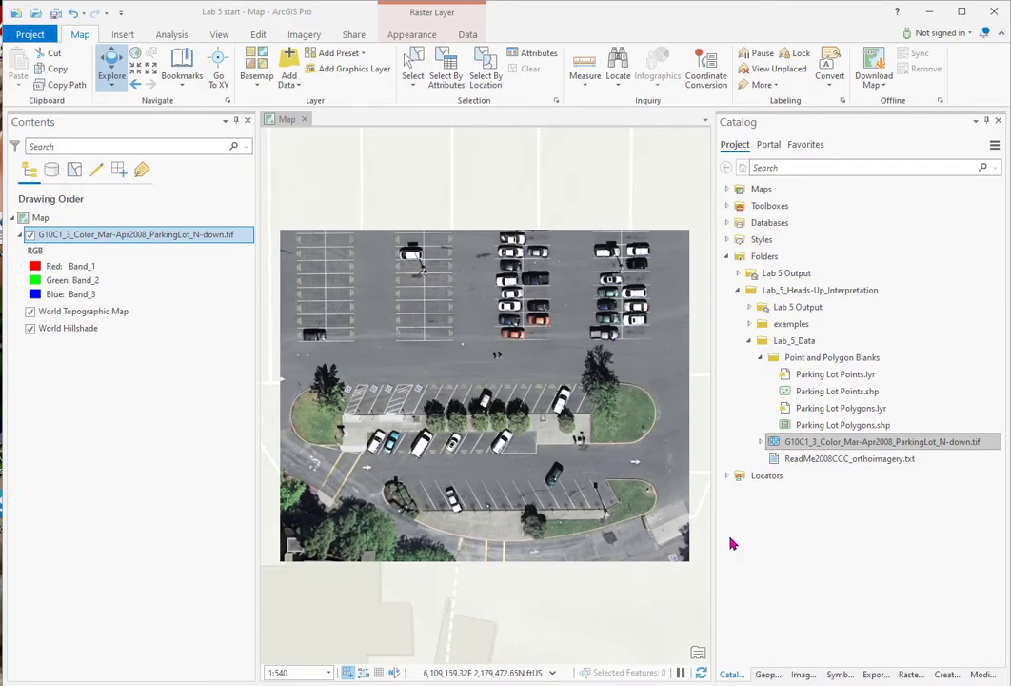
Step: Start a new shapefile in the Lab 5 Output folder named Parking_Lot_Lines_v1
left_click(750, 306)
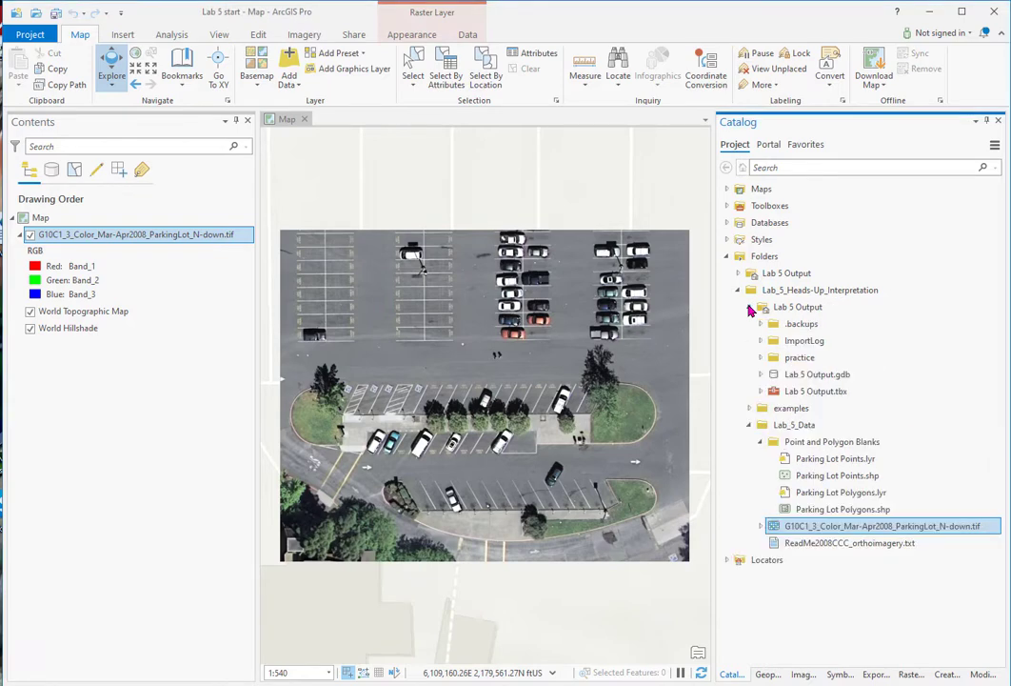
right_click(800, 308)
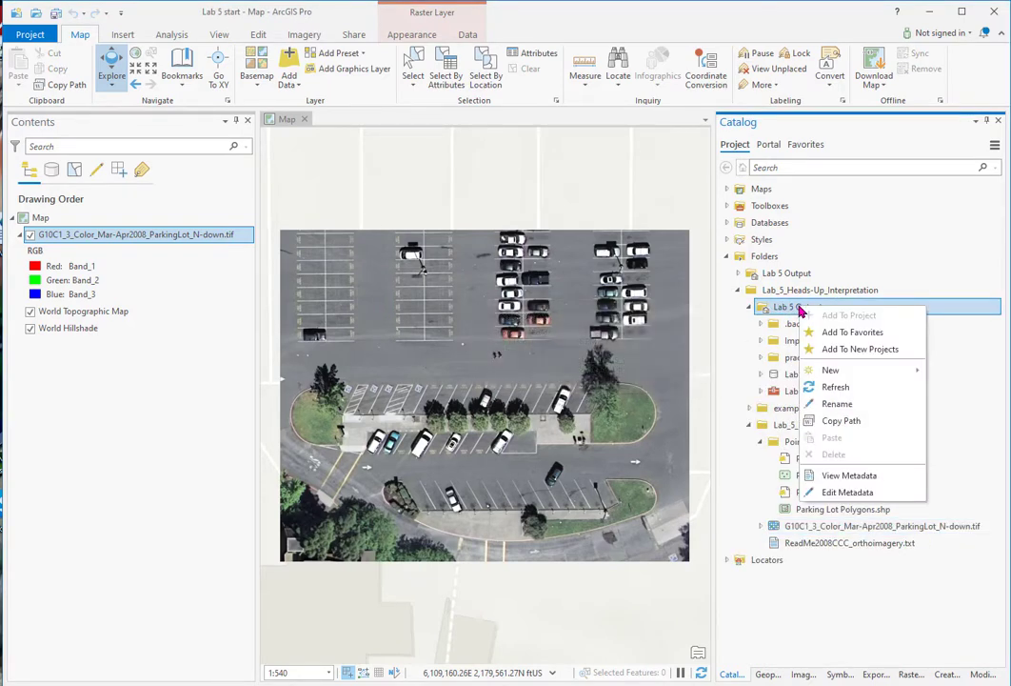
mouse_move(845, 373)
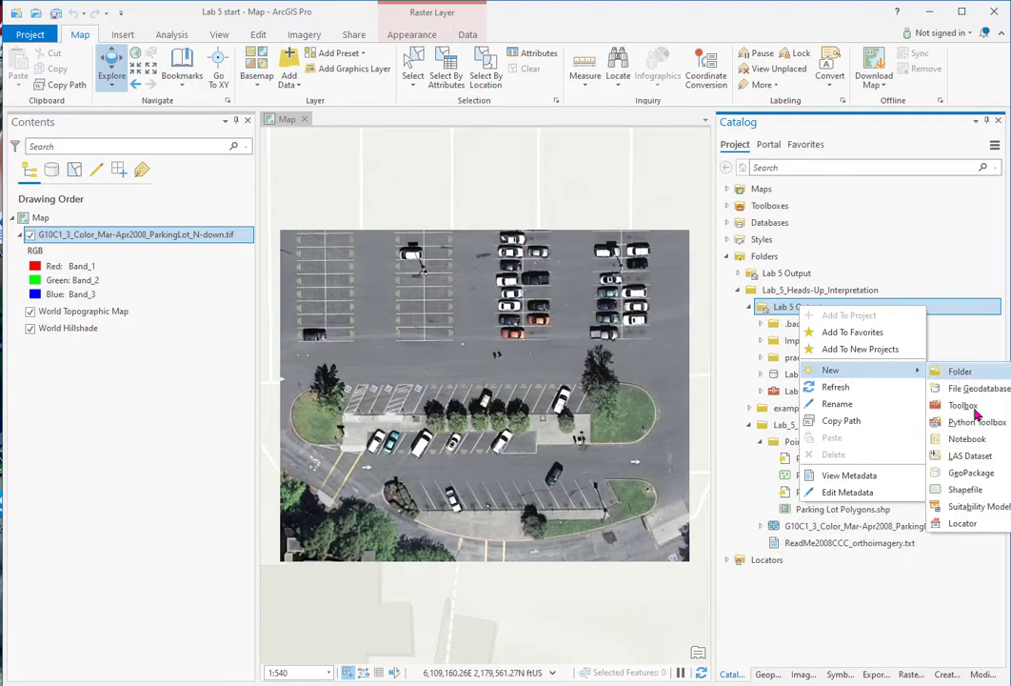
left_click(964, 490)
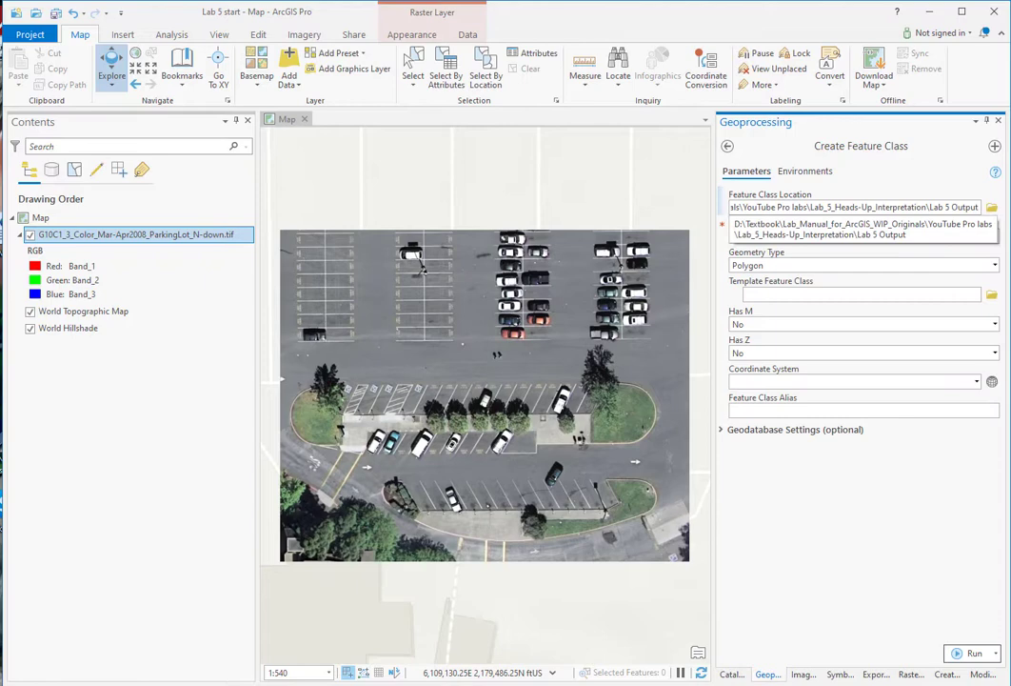
left_click_drag(946, 208, 1009, 216)
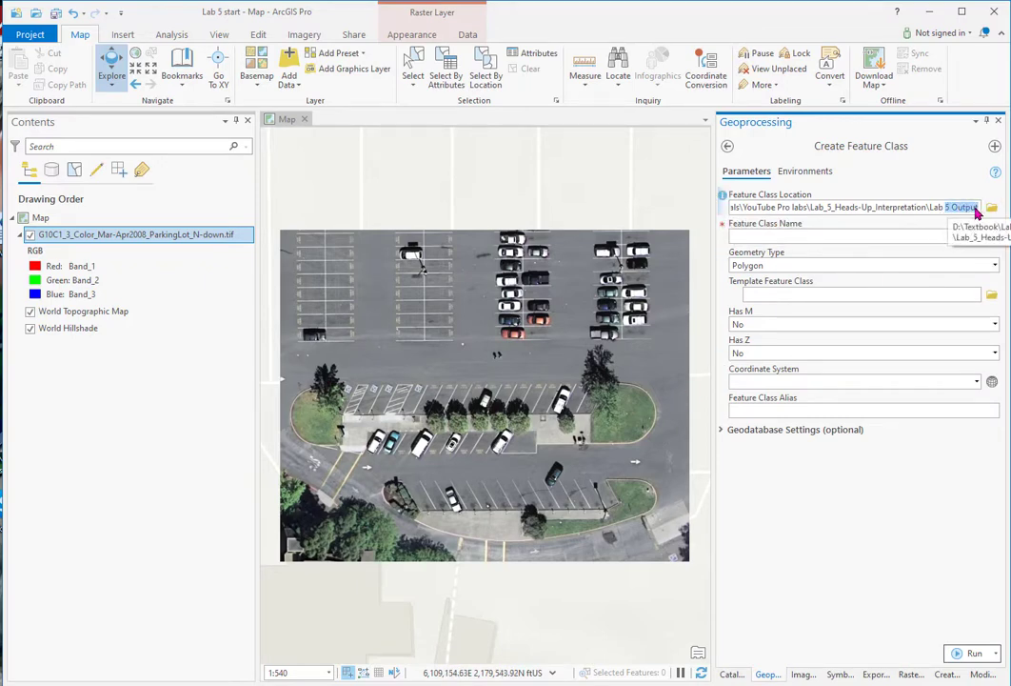
left_click(978, 209)
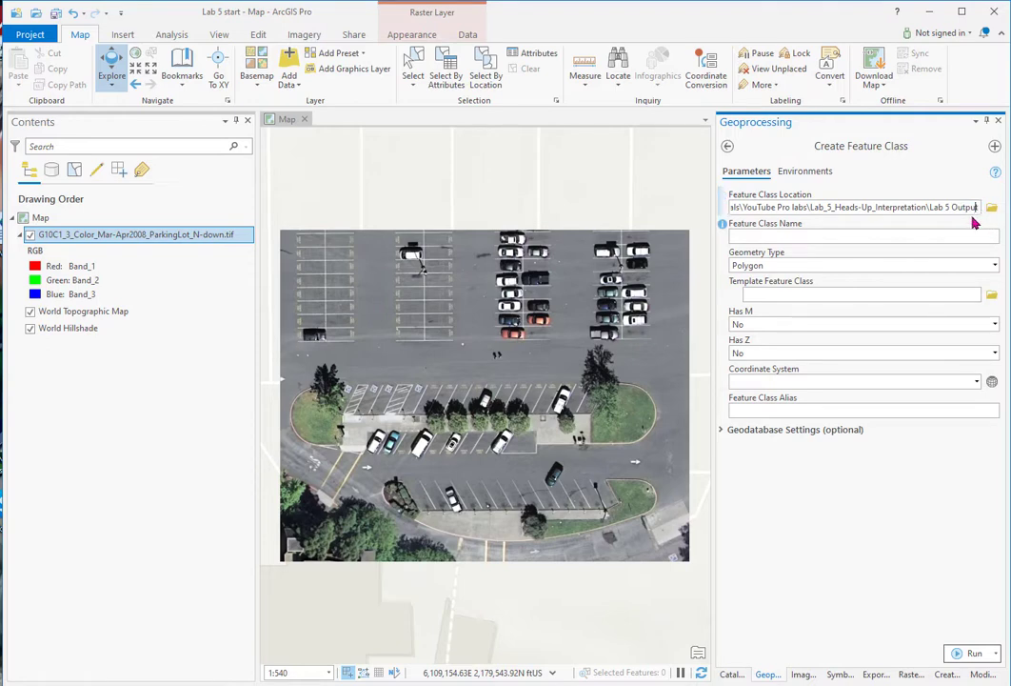
left_click(743, 241)
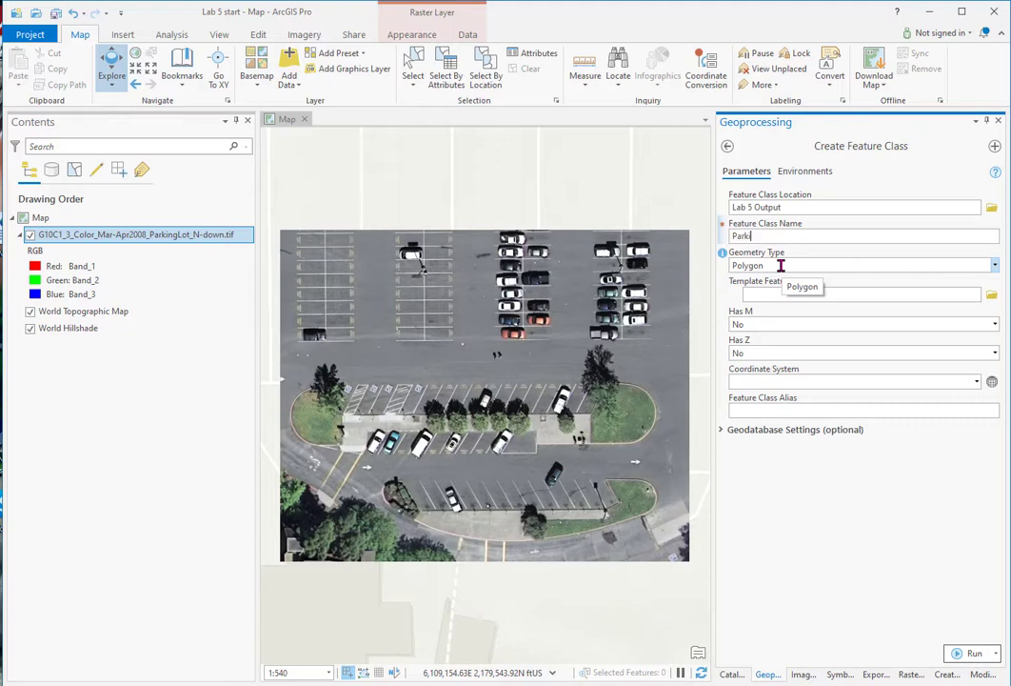
type("Parking_Lot_Lines_v1")
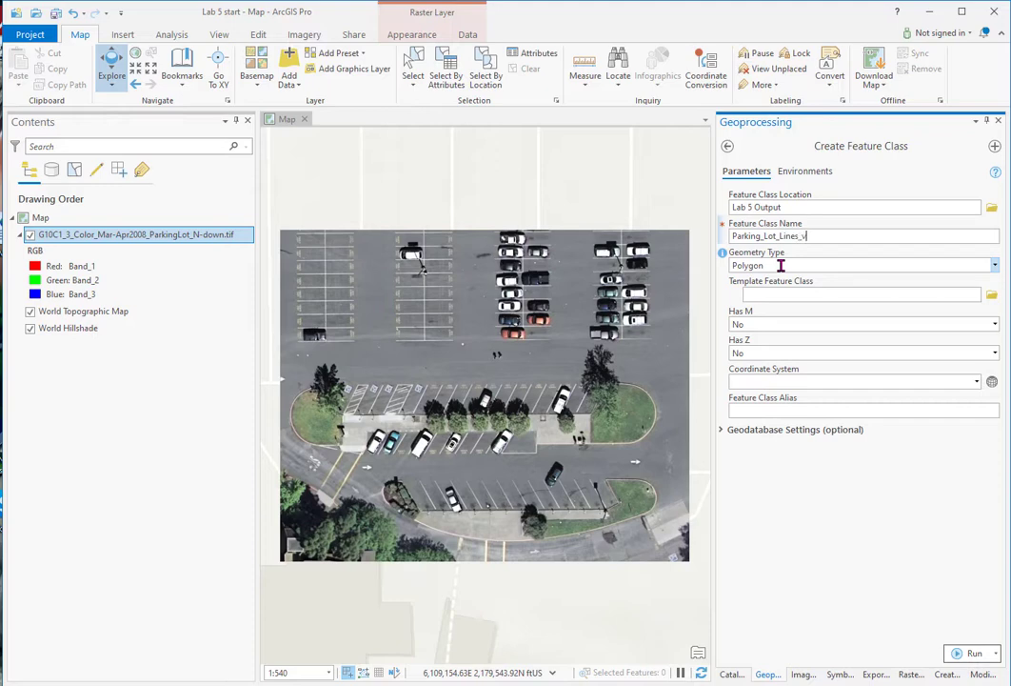
Step: Make it a Polyline in NAD 1983 StatePlane California III feet and create it
left_click(995, 268)
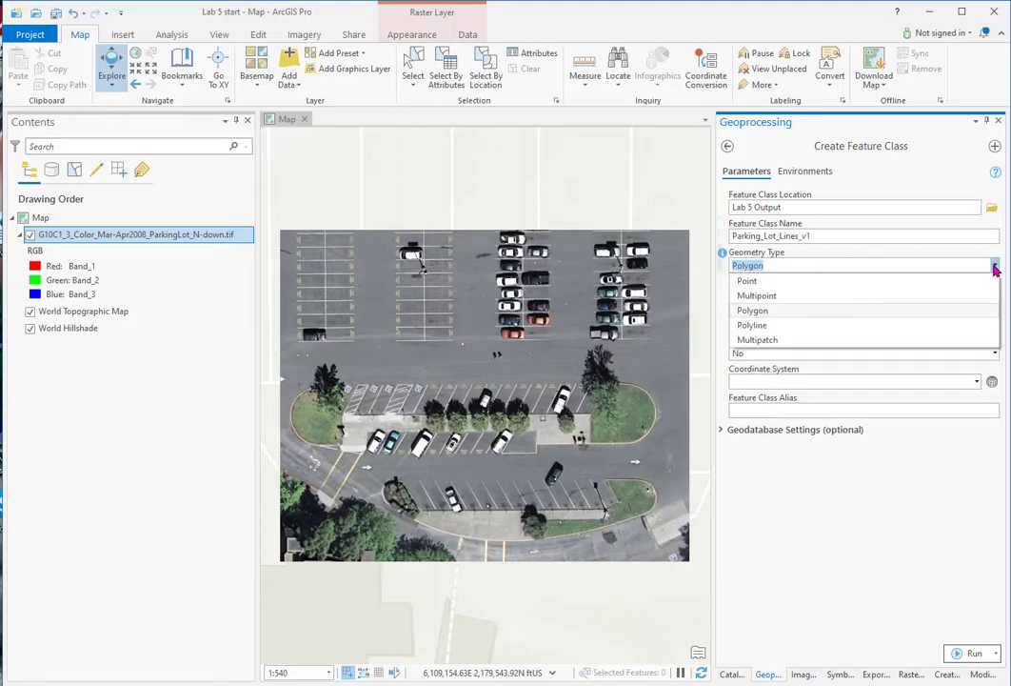
left_click(771, 325)
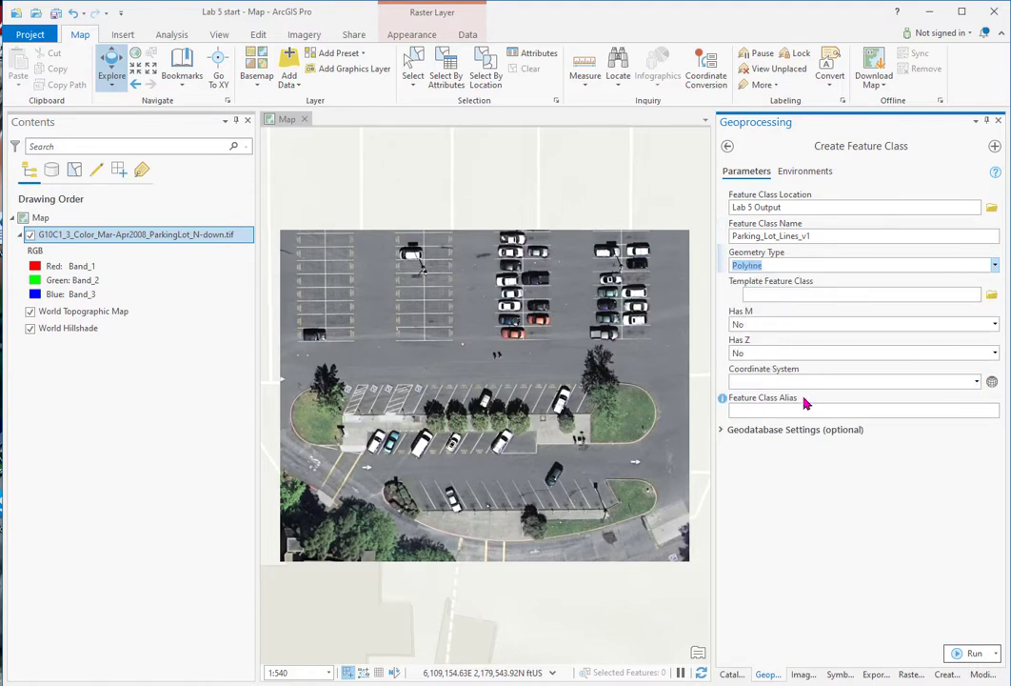
left_click(991, 382)
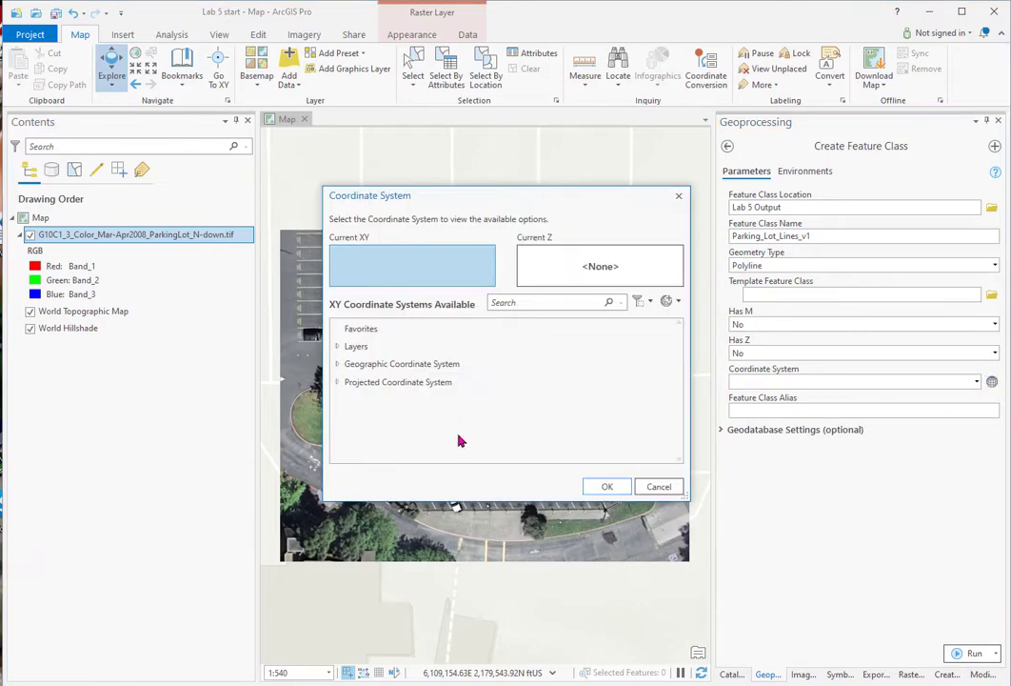
left_click(338, 348)
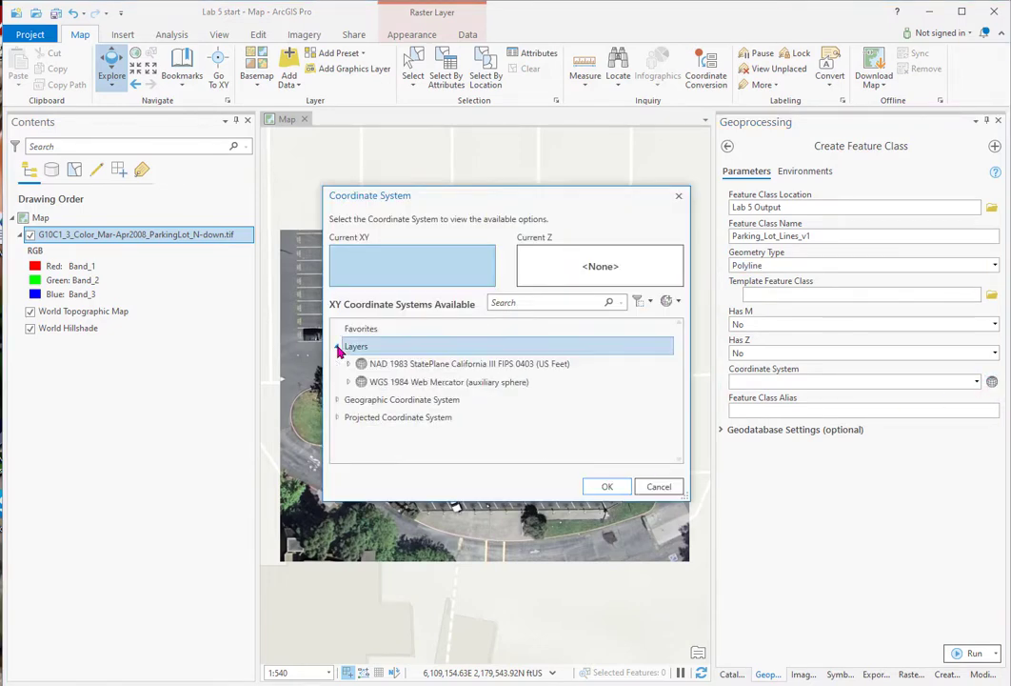
left_click(448, 365)
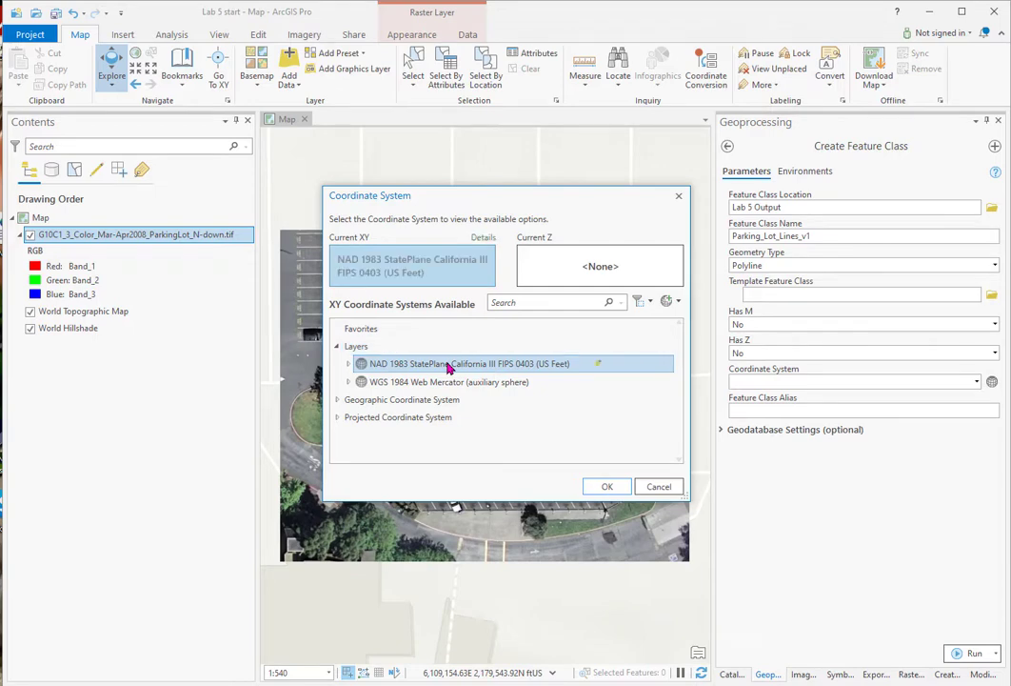
left_click(604, 487)
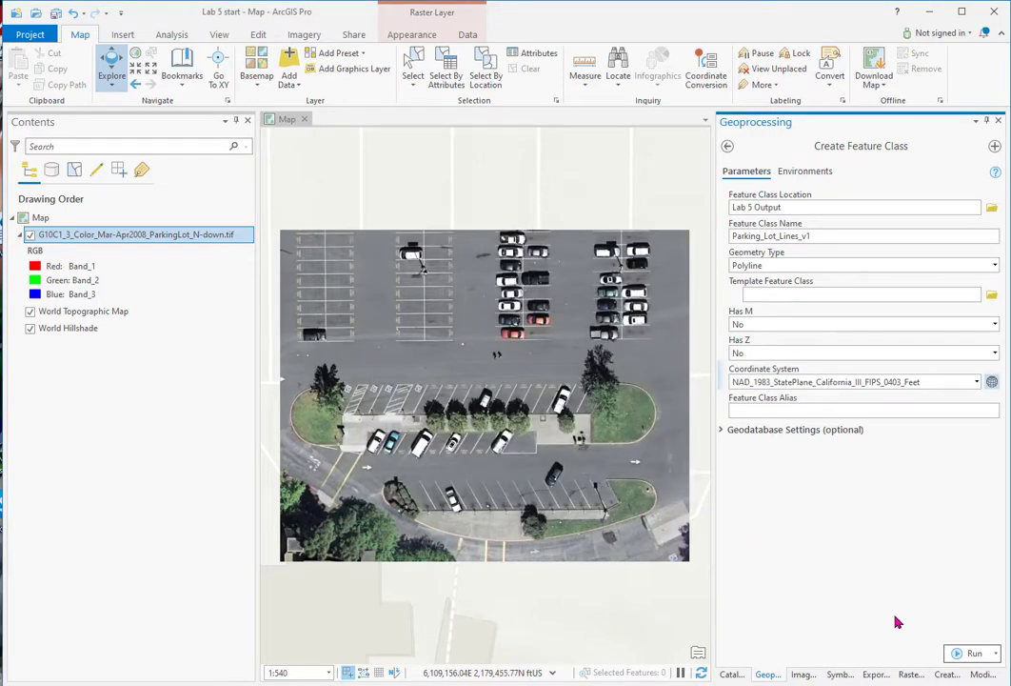
left_click(973, 654)
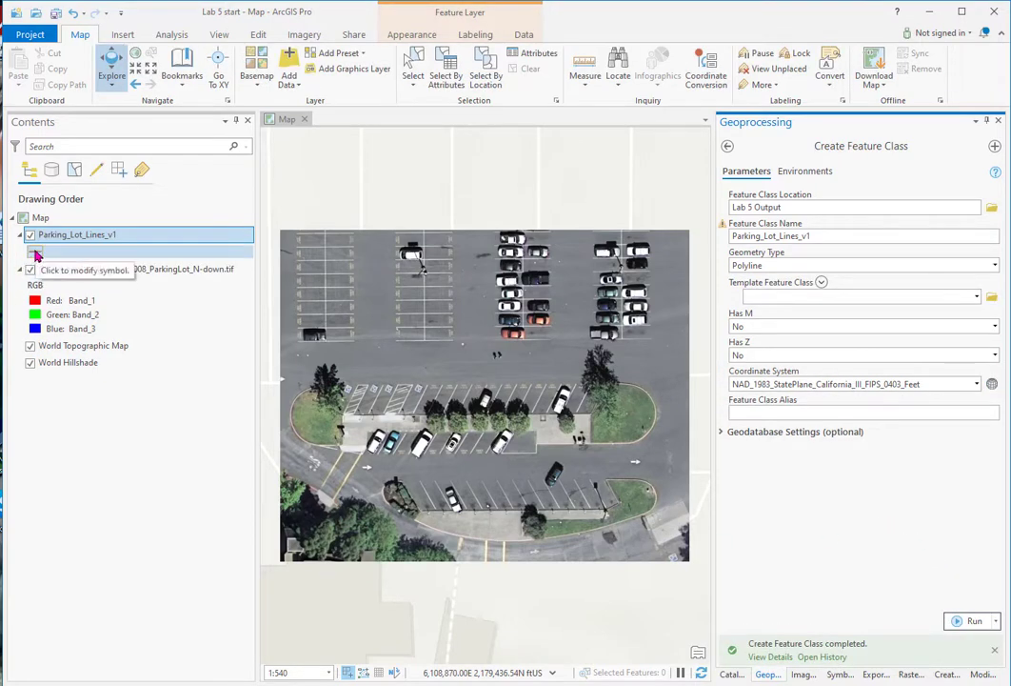
Step: Symbolize Parking_Lot_Lines_v1 as a yellow line 2 pt wide
left_click(35, 254)
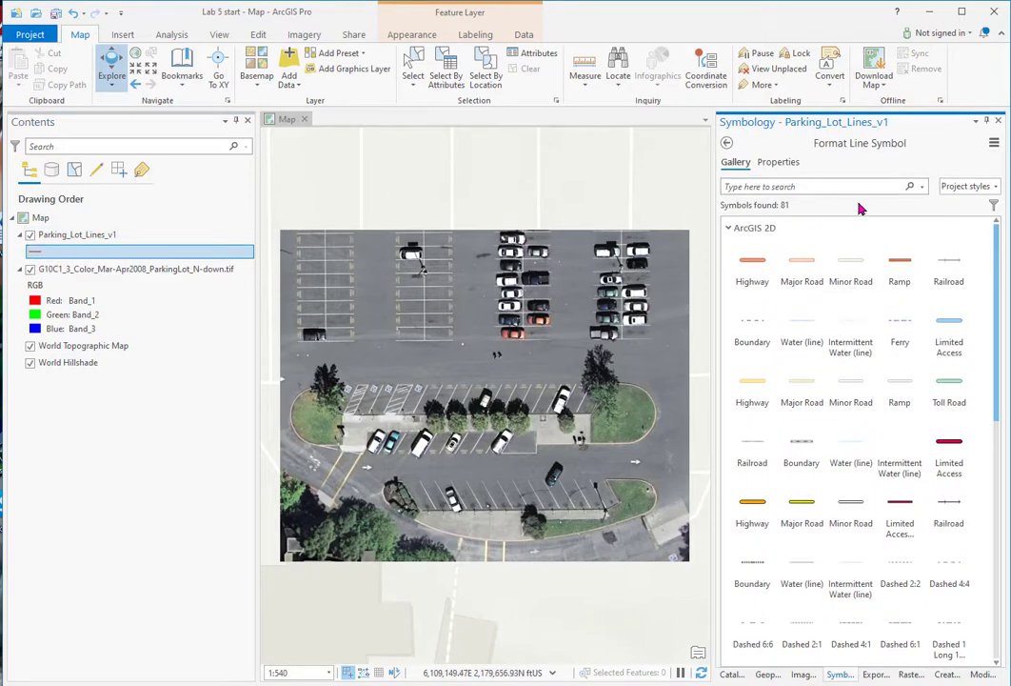
left_click(786, 164)
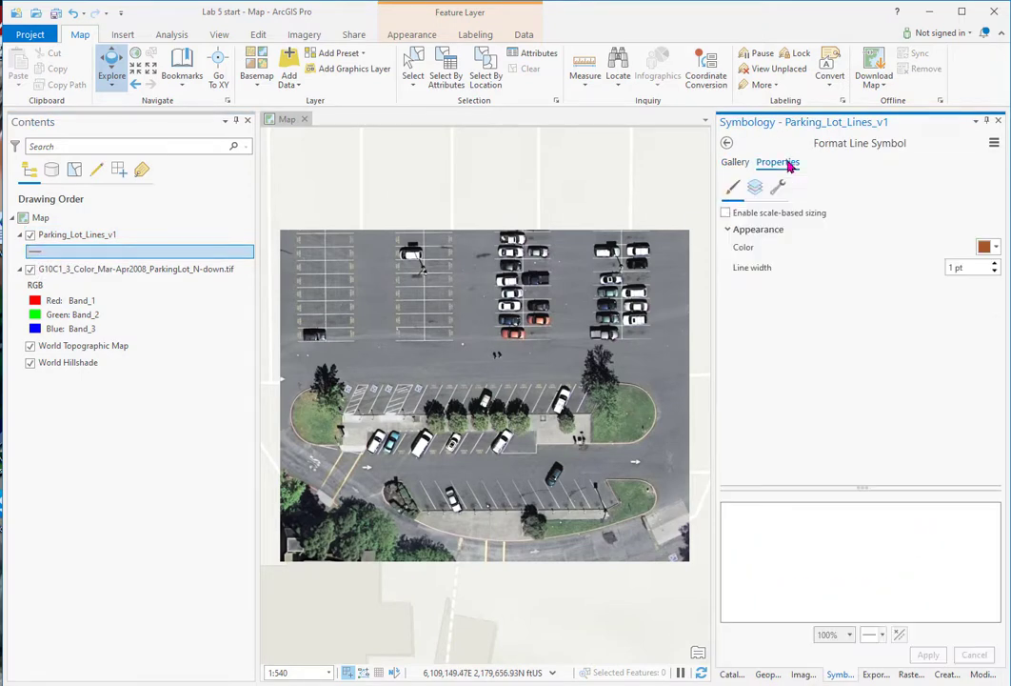
left_click(996, 248)
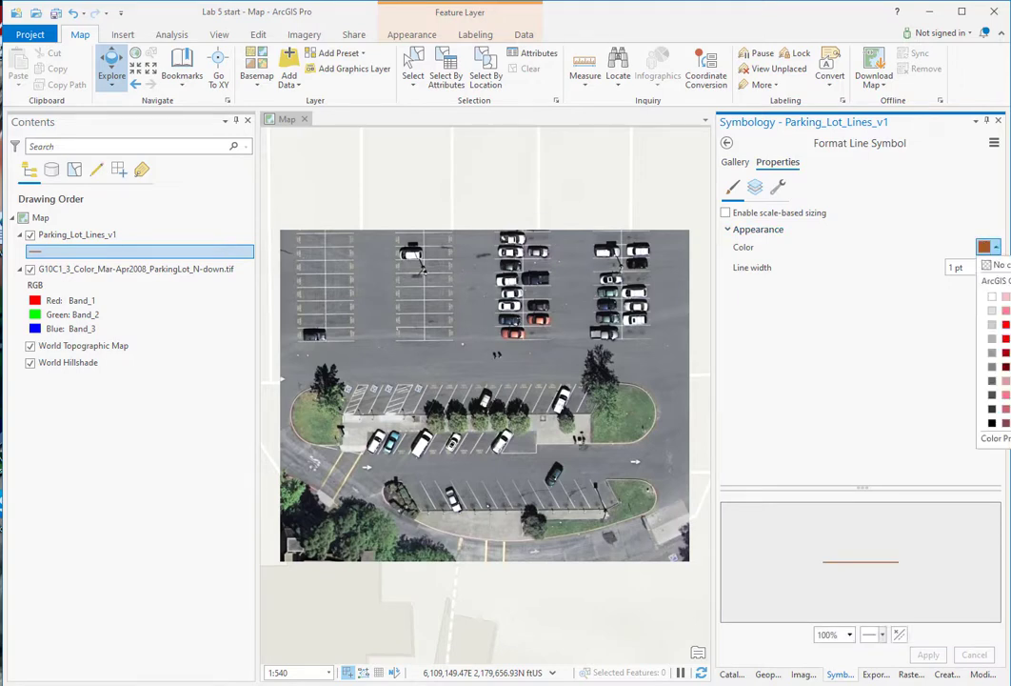
left_click(1000, 271)
left_click(995, 264)
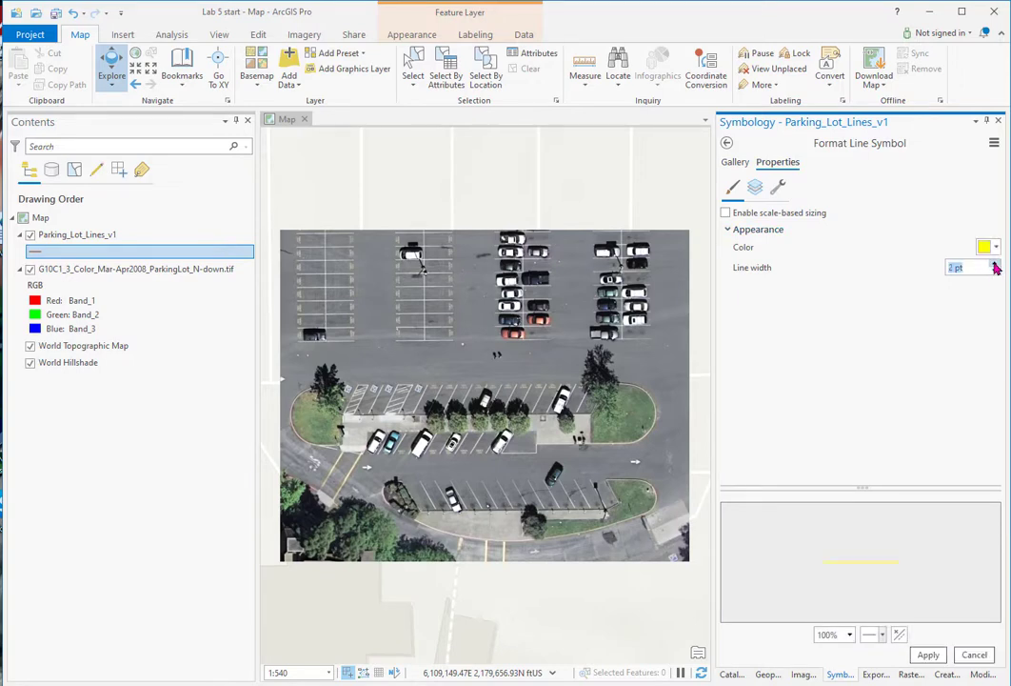
left_click(927, 655)
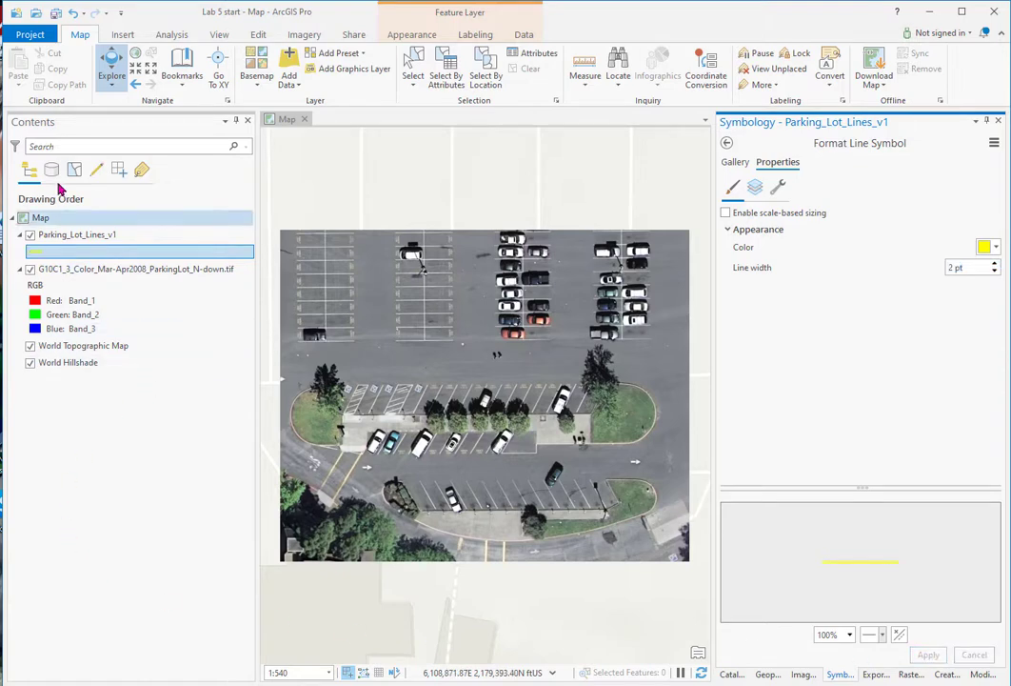
Step: Save a copy of the project named Lab_5_Mapping
left_click(22, 35)
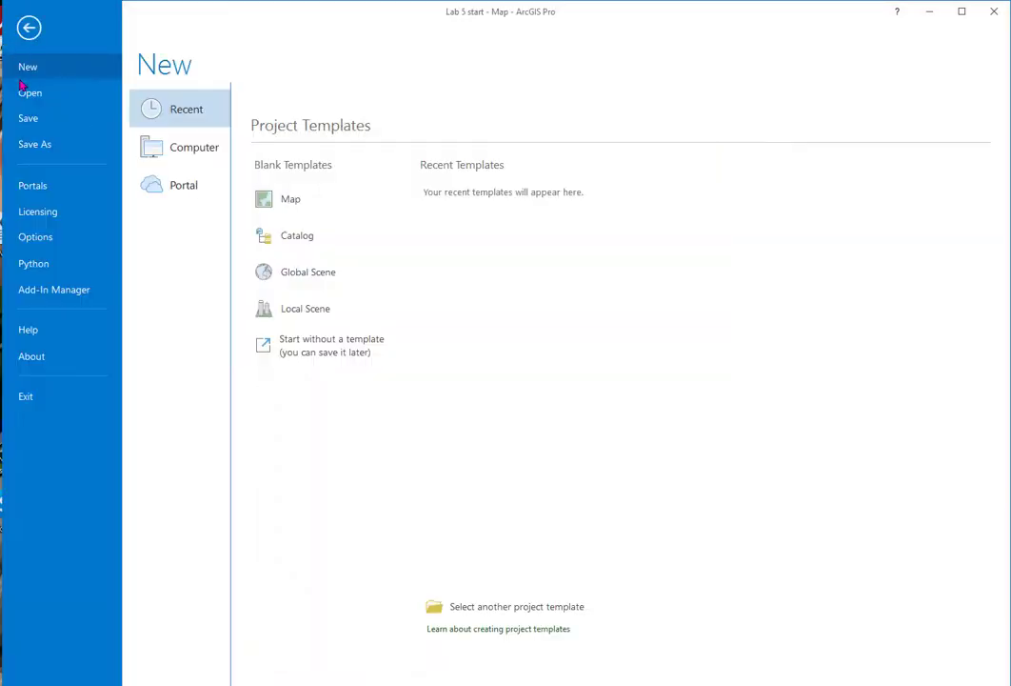
left_click(32, 145)
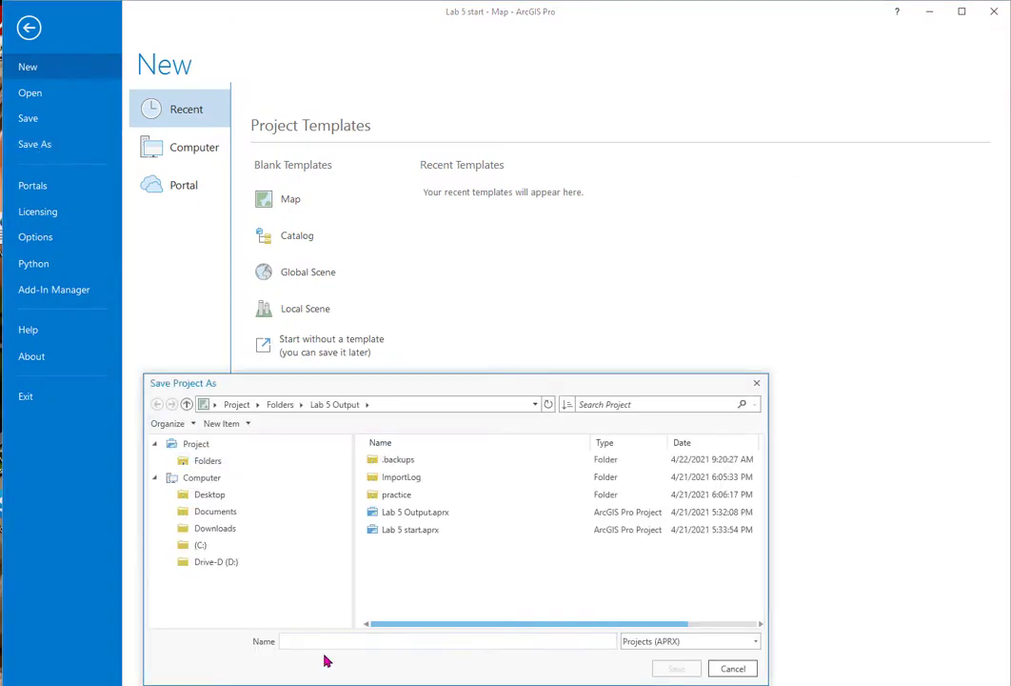
type("Lab_5_Mapping")
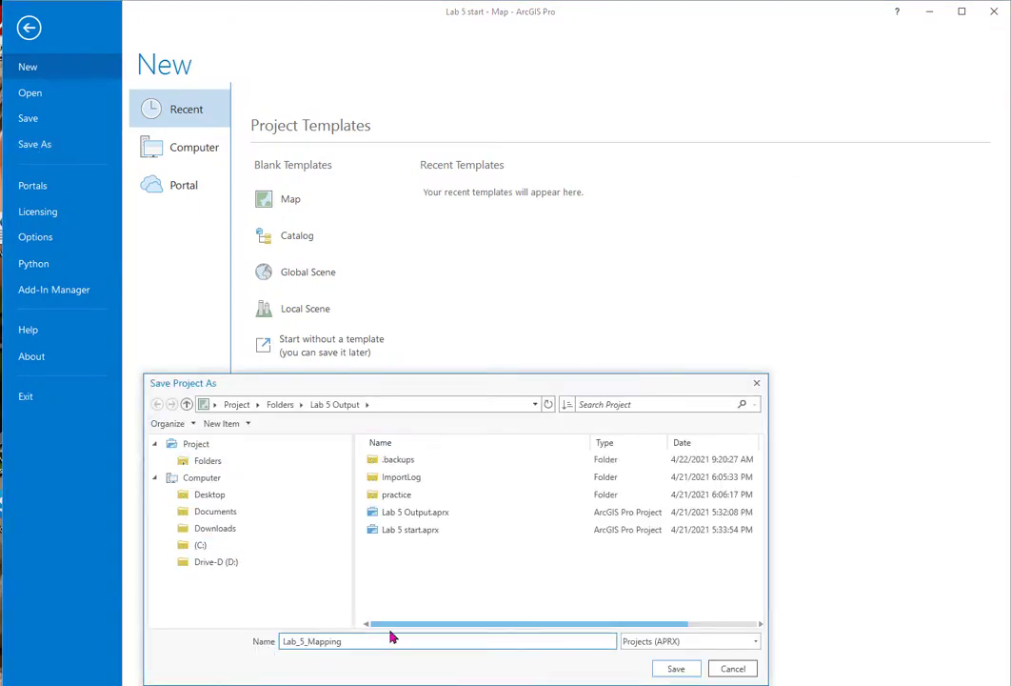
left_click(675, 668)
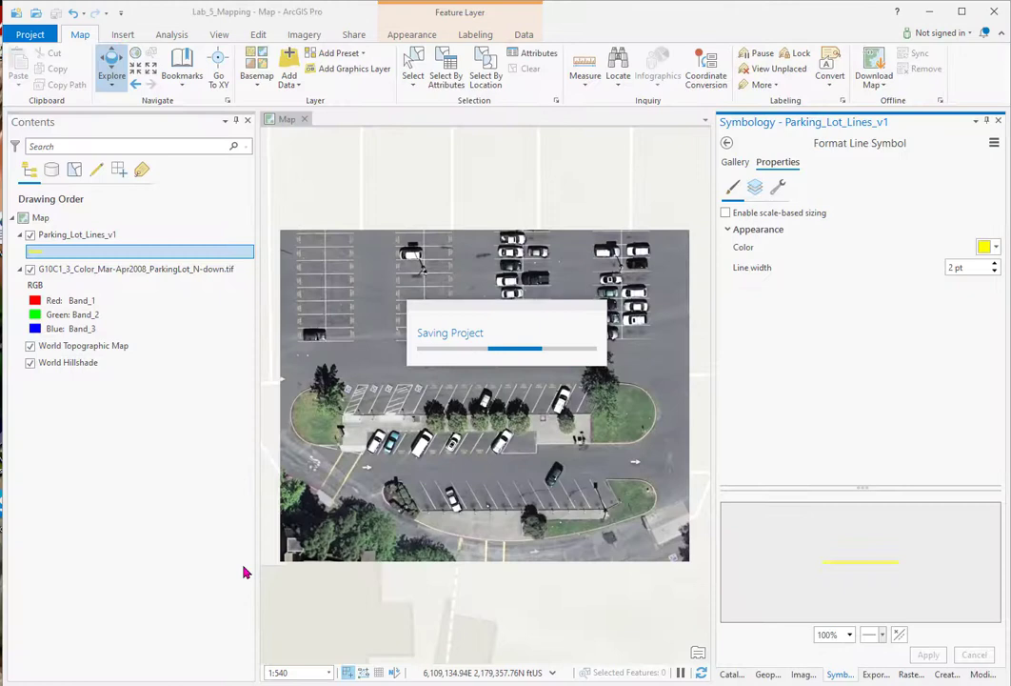
Step: Start a Line feature class Parking_Lot_Lines_v2 in Lab 5 Output.gdb without Z values
left_click(731, 674)
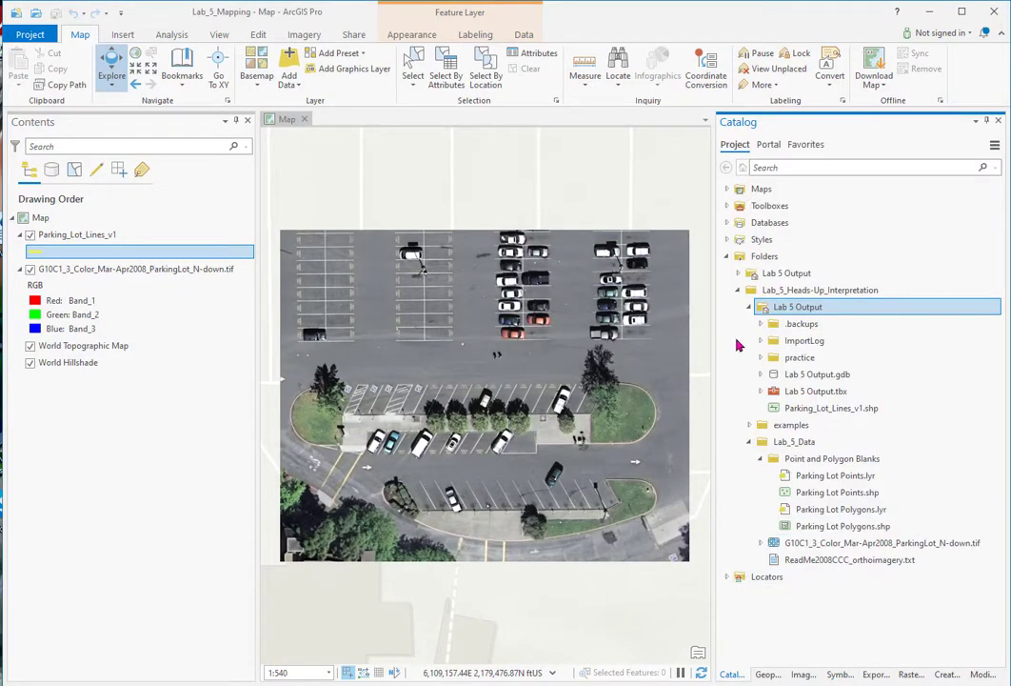
left_click(828, 376)
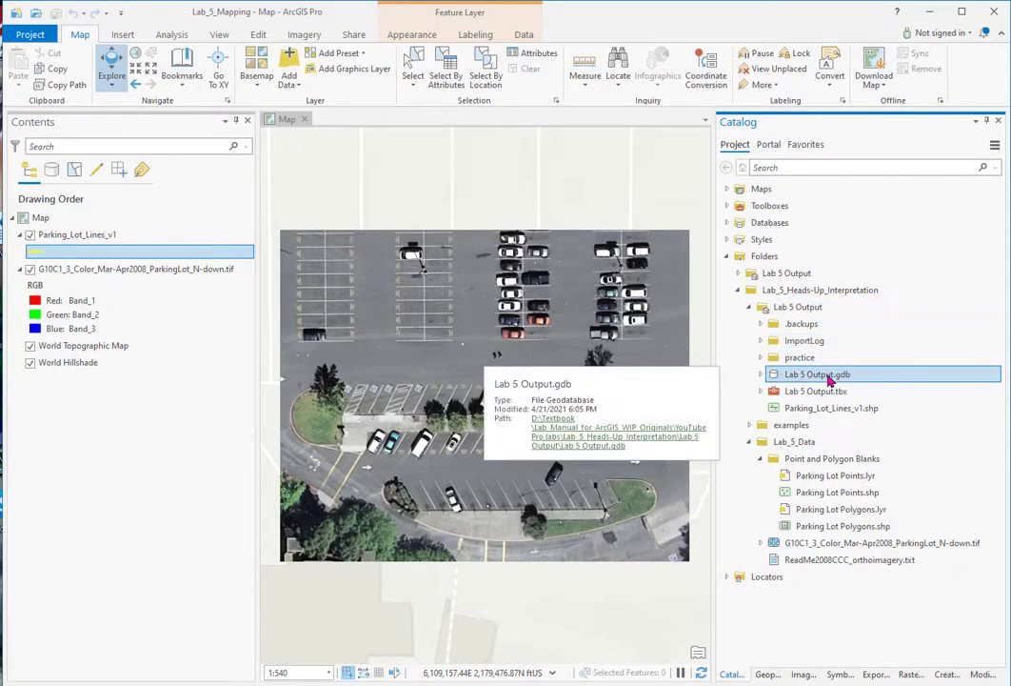
right_click(829, 380)
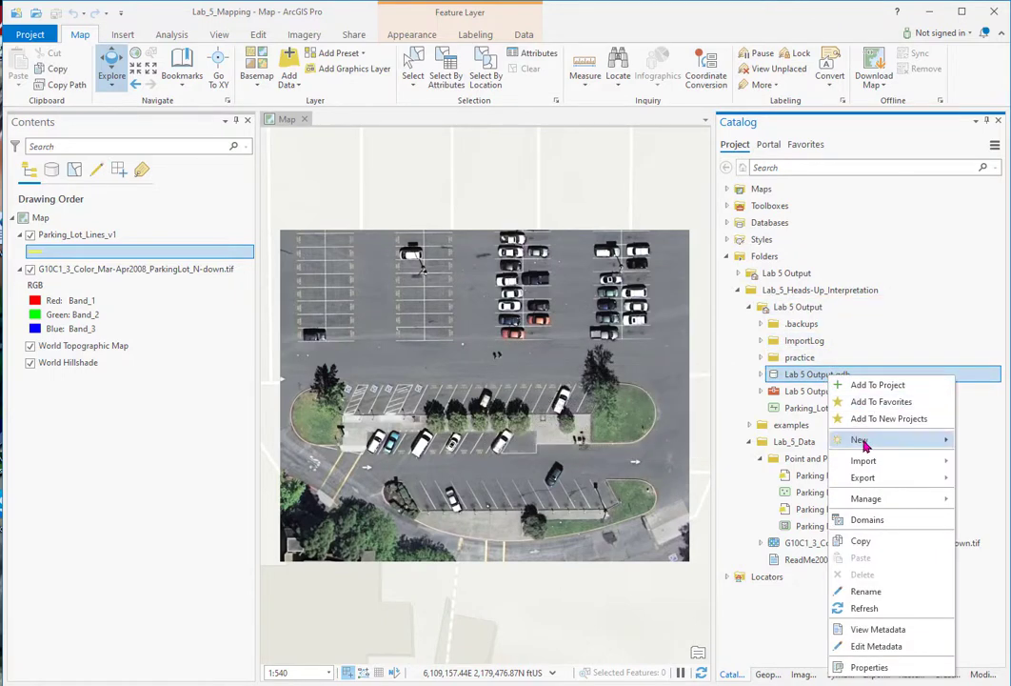
mouse_move(864, 443)
left_click(1000, 459)
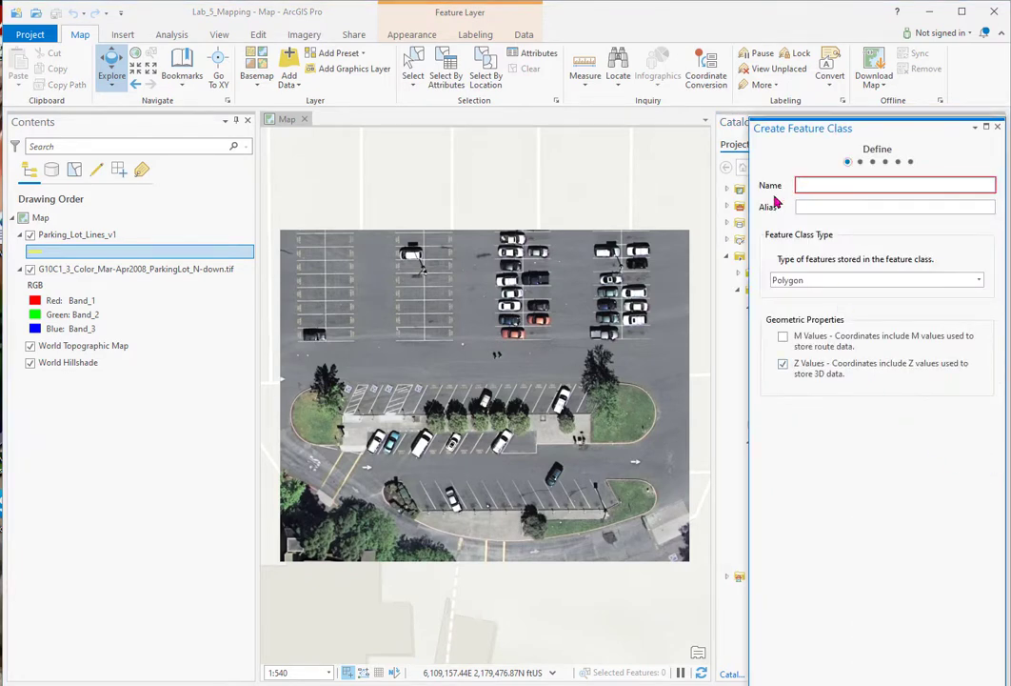
type("Parking_Lot_Lines")
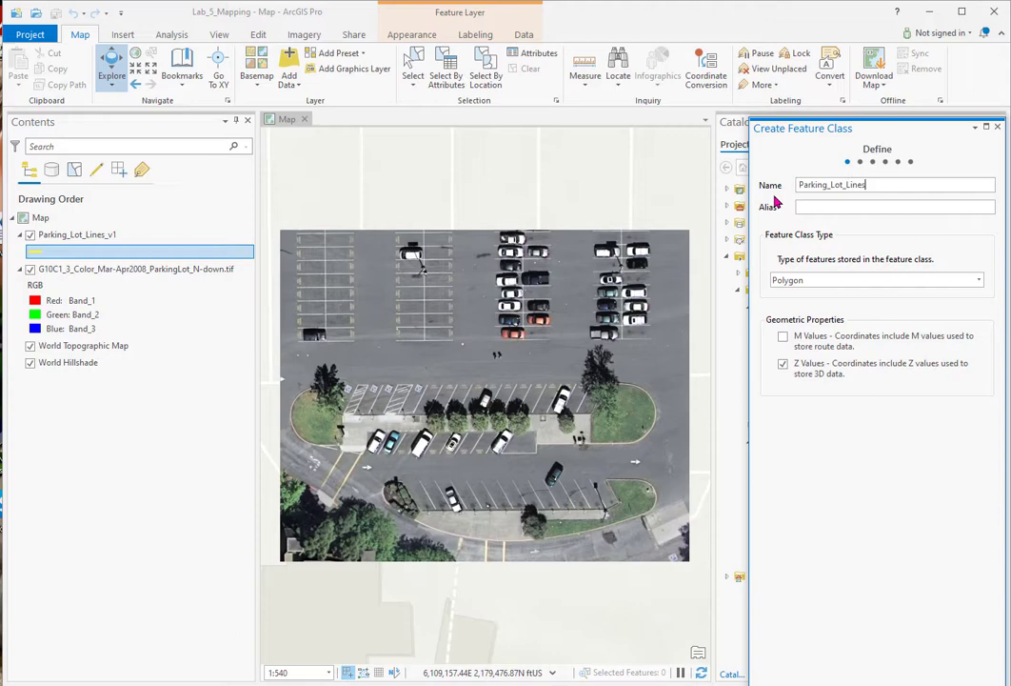
type("v2")
left_click(981, 280)
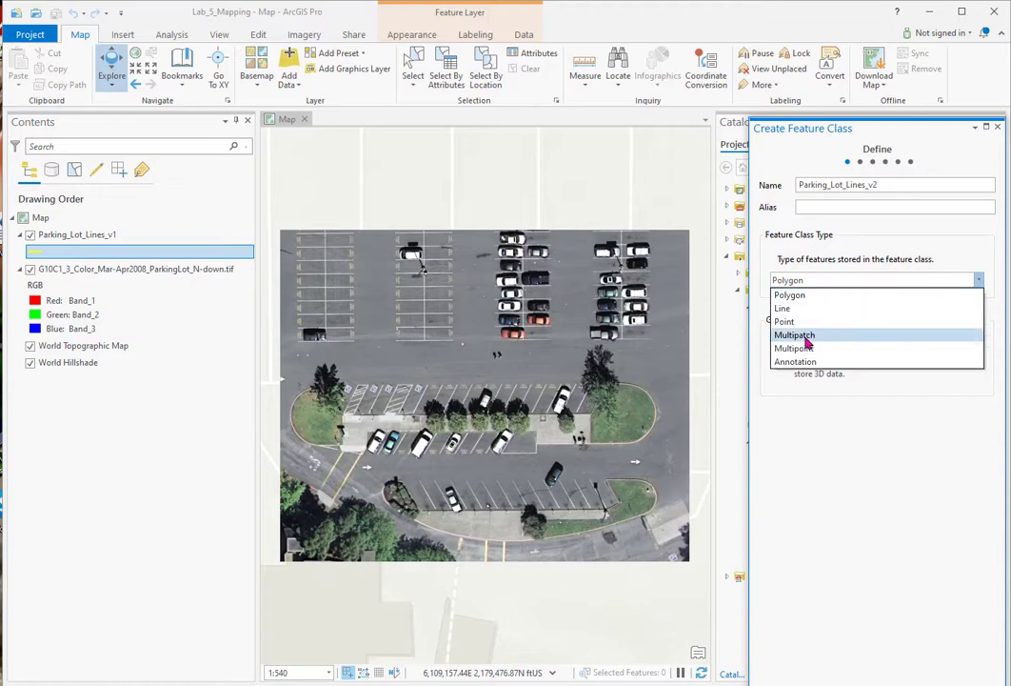
left_click(785, 308)
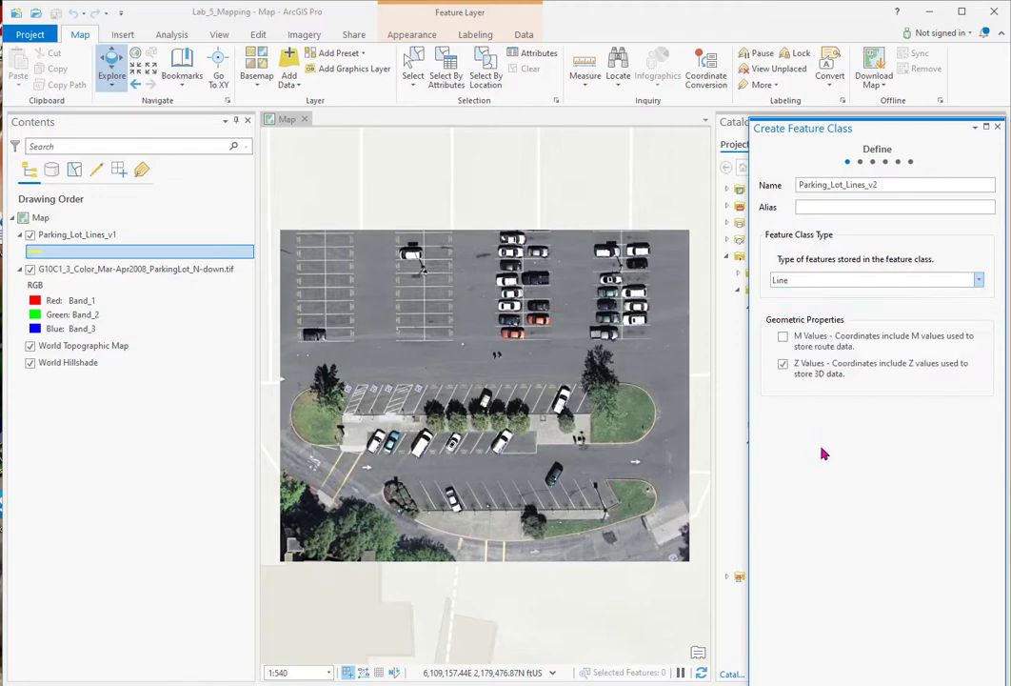
left_click(783, 363)
Step: Accept default fields, spatial reference, tolerance and resolution, and finish creating it
left_click_drag(958, 682, 950, 583)
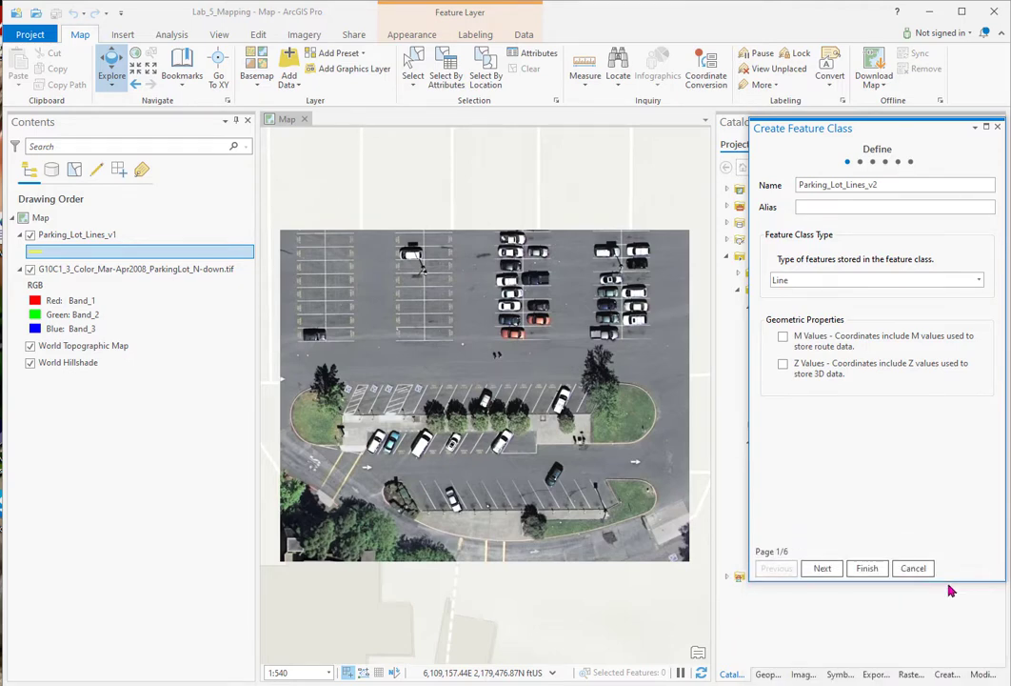
left_click(823, 570)
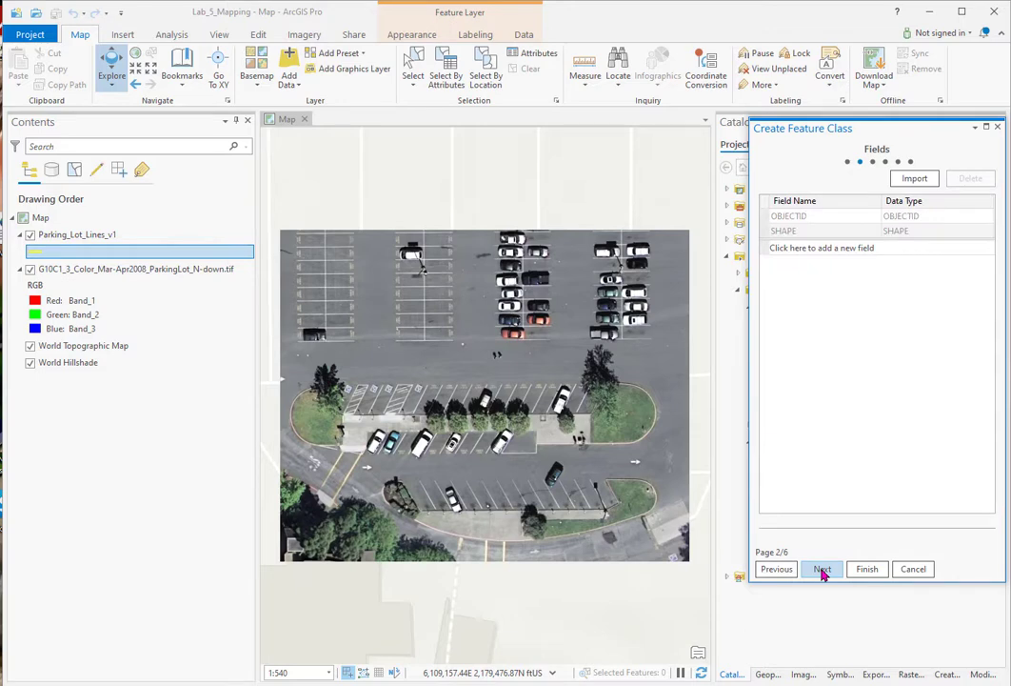
left_click(823, 570)
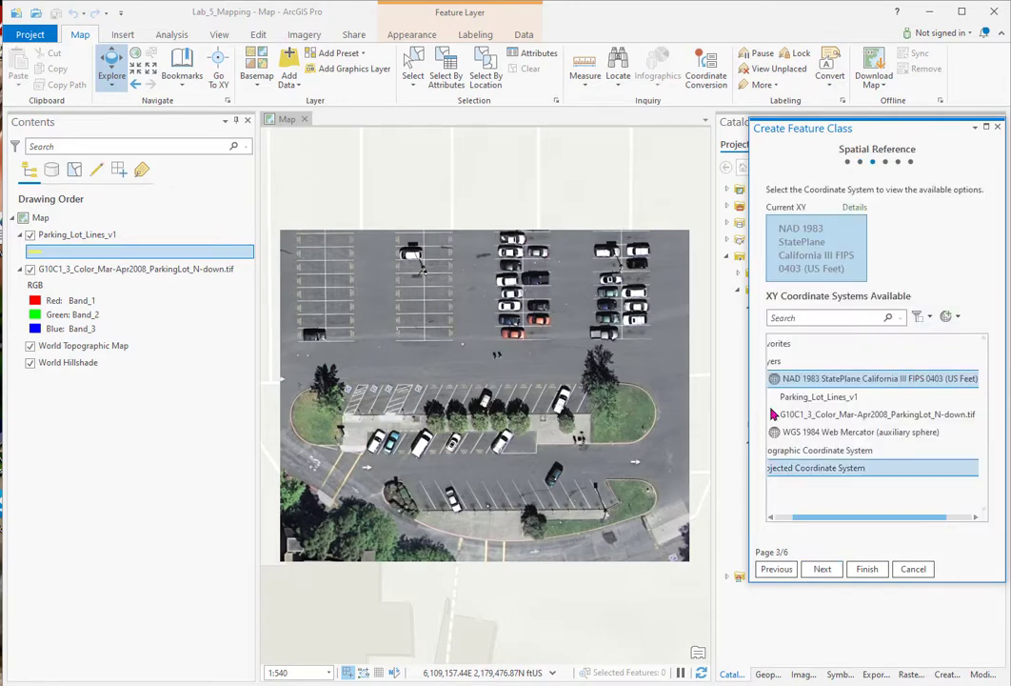
left_click(822, 569)
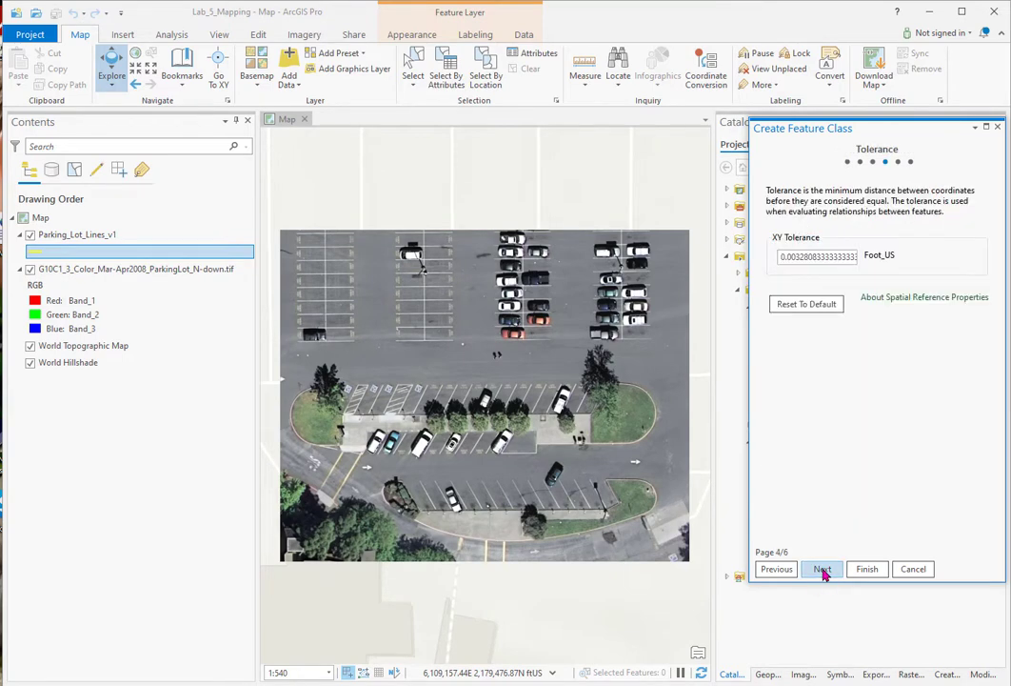
left_click(822, 570)
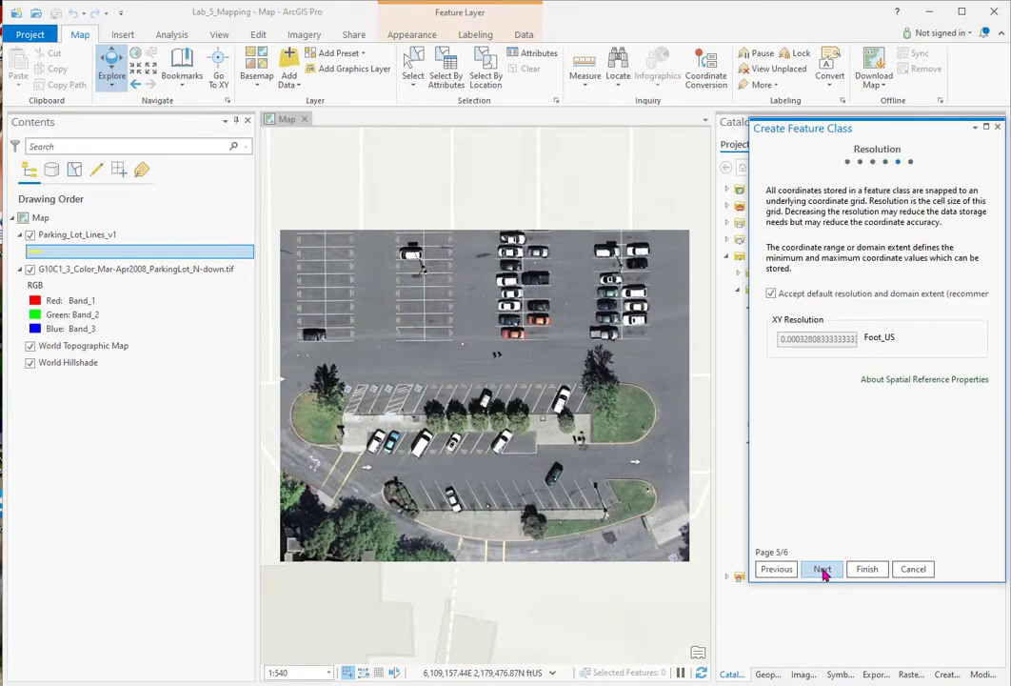
left_click(823, 570)
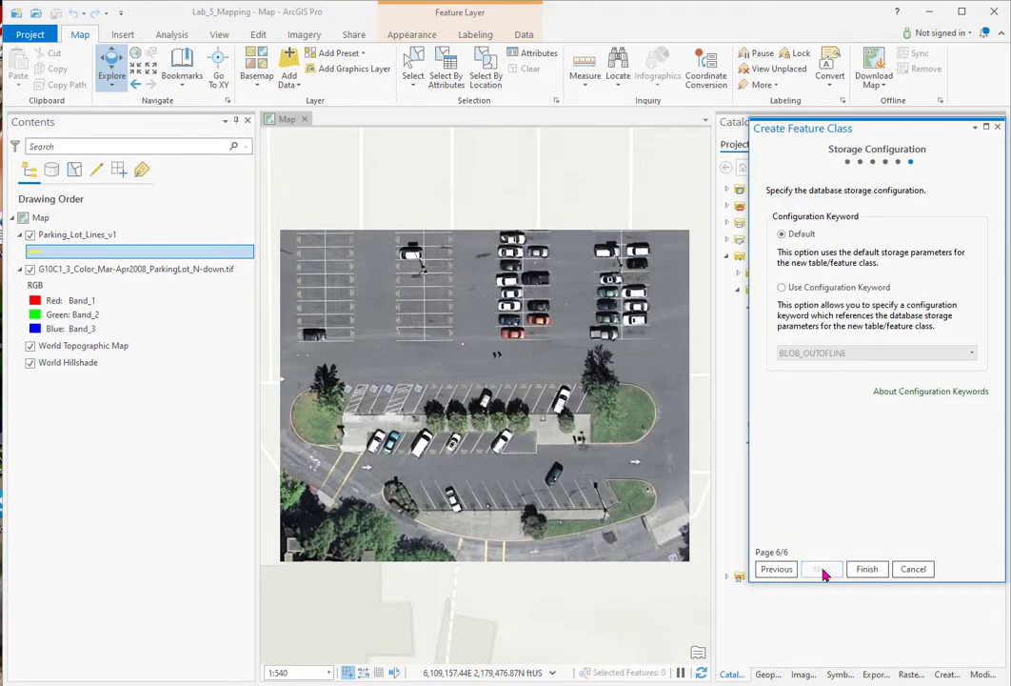
left_click(866, 569)
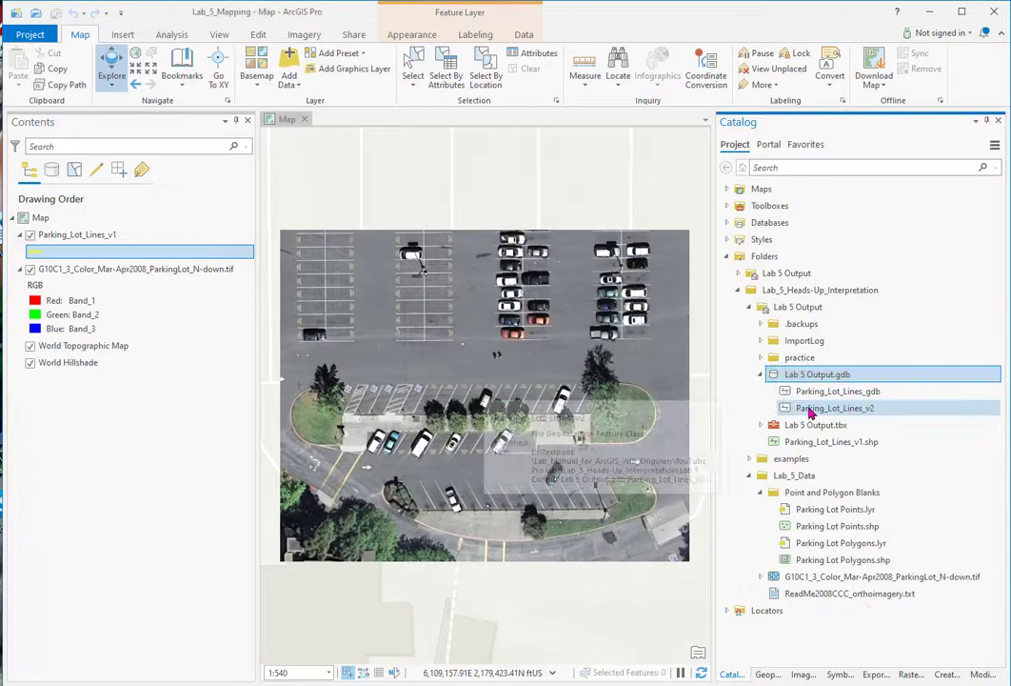
Step: Add Parking_Lot_Lines_v2 to the map as a red 2 pt line and save the project
left_click_drag(810, 411, 158, 229)
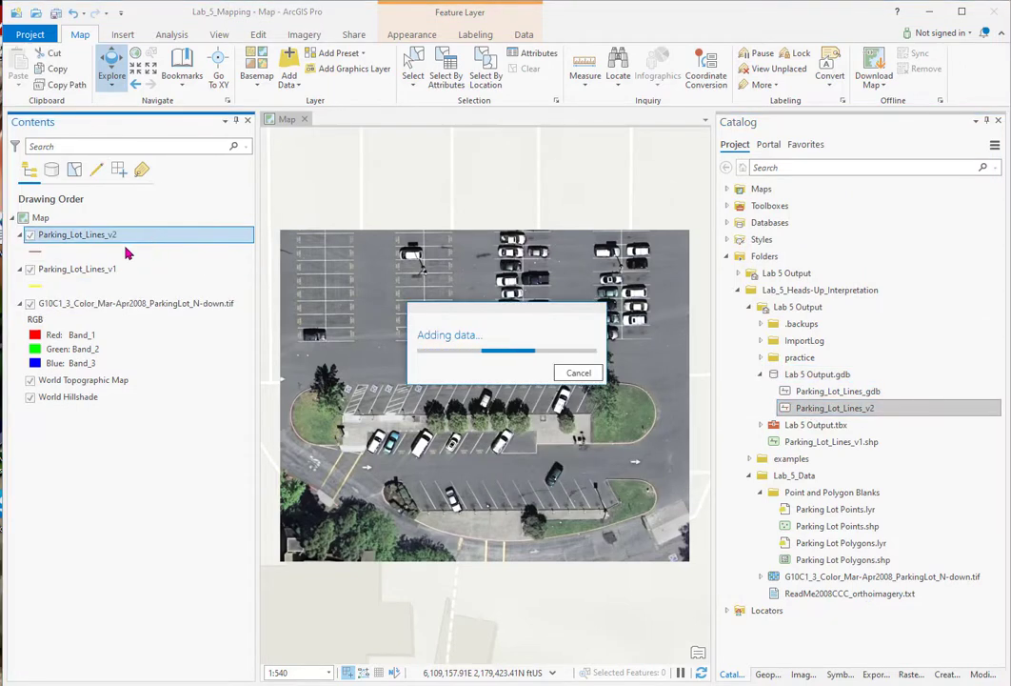
left_click(35, 252)
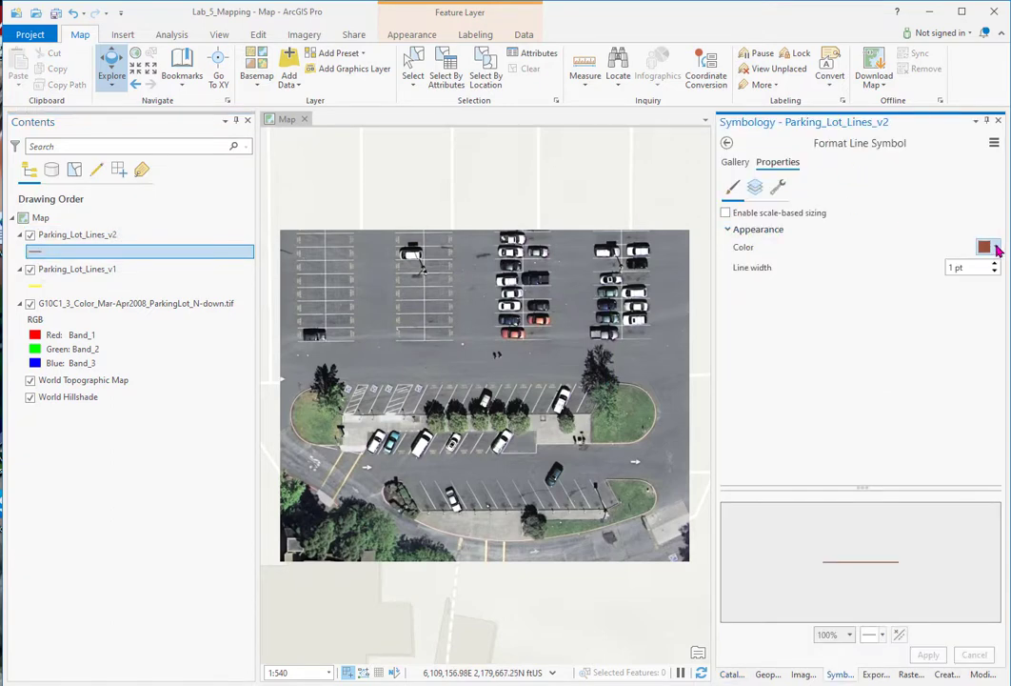
left_click(991, 247)
left_click(1004, 327)
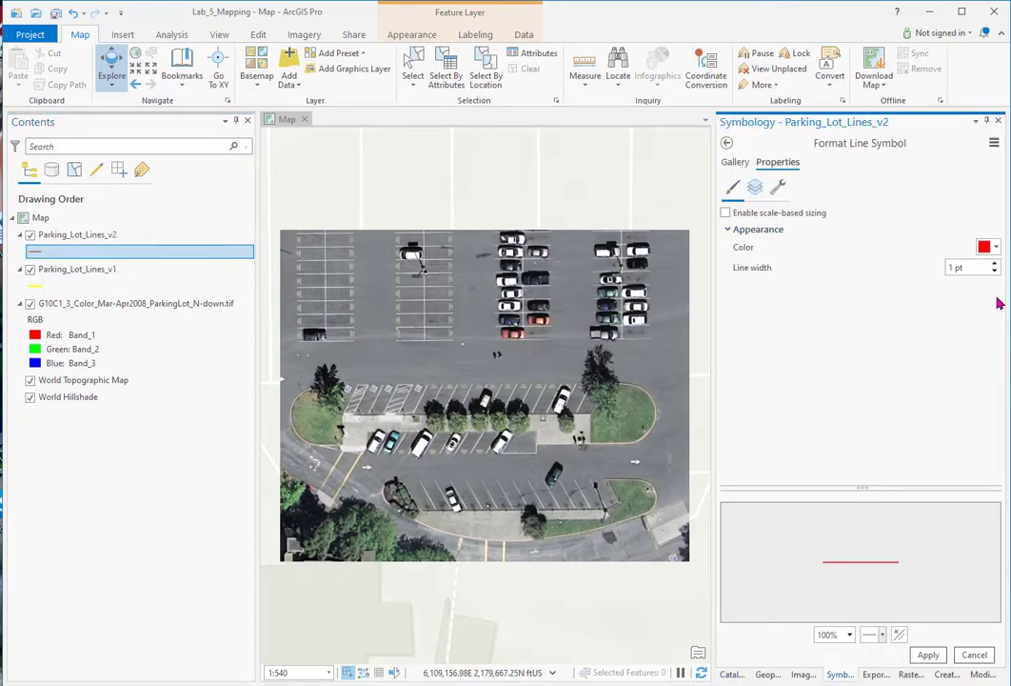
left_click(995, 264)
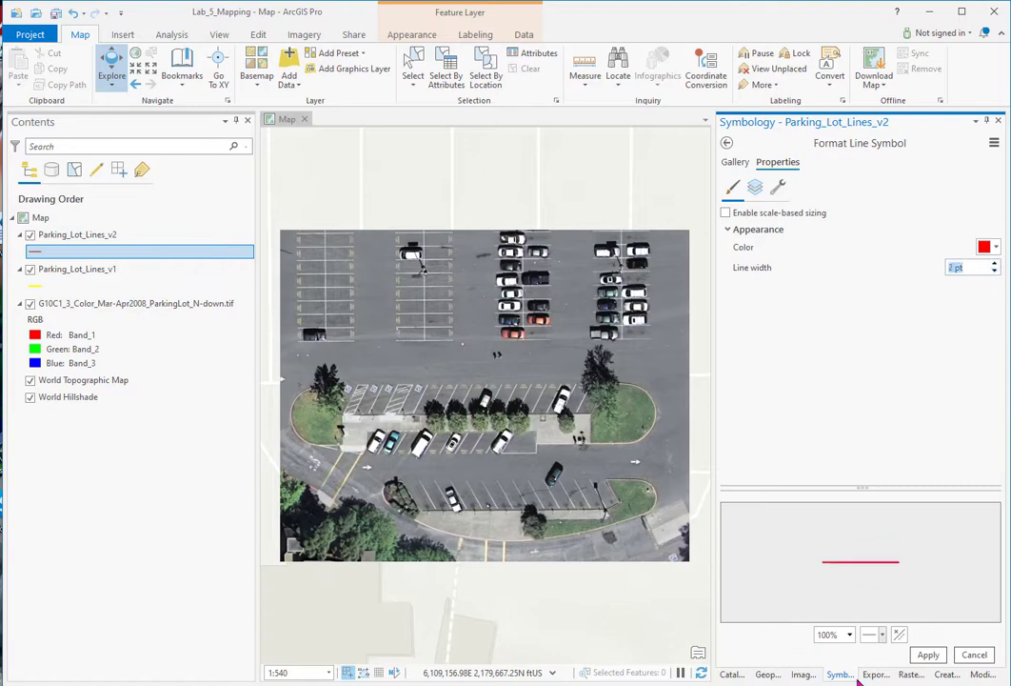
left_click(928, 655)
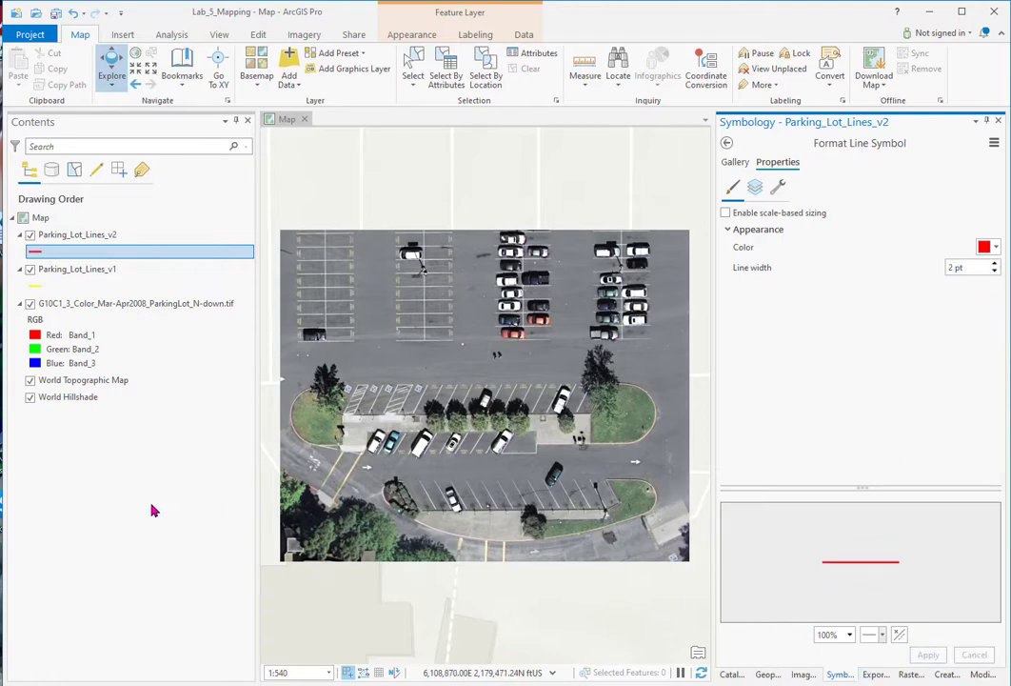
left_click(55, 13)
key("alt+Tab")
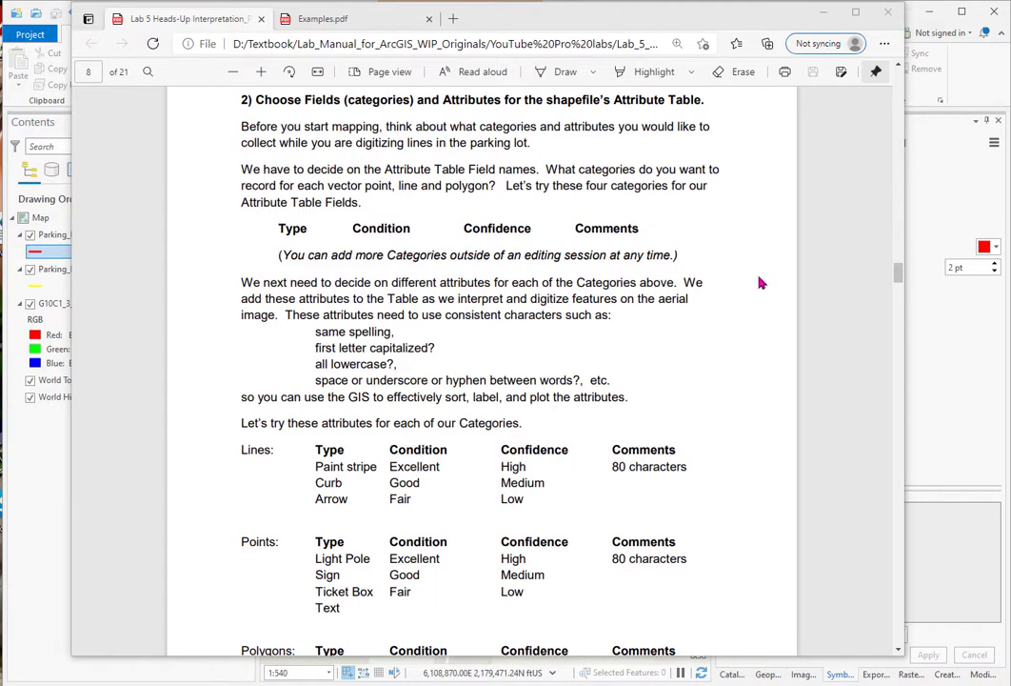
scroll(779, 313, "down", 3)
scroll(785, 315, "up", 1)
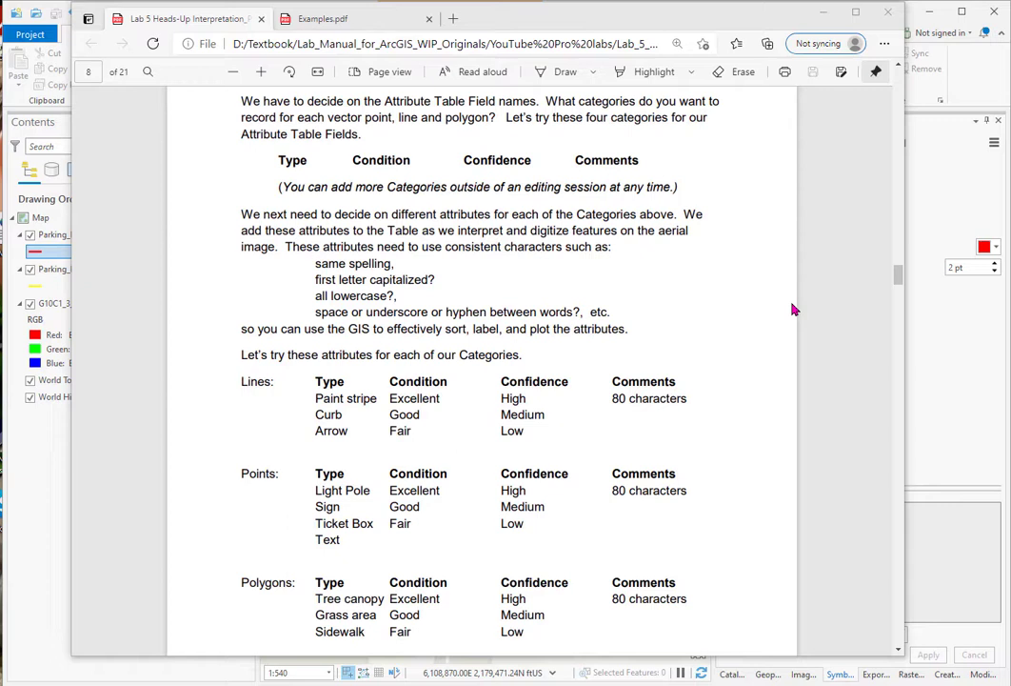
scroll(785, 305, "down", 2)
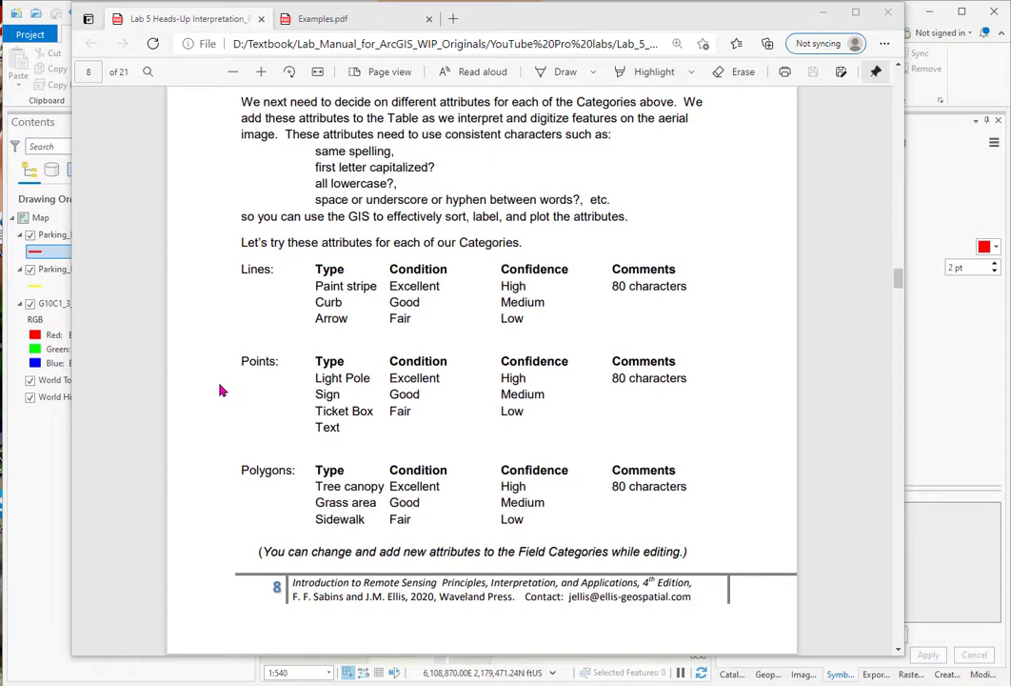
key("alt+Tab")
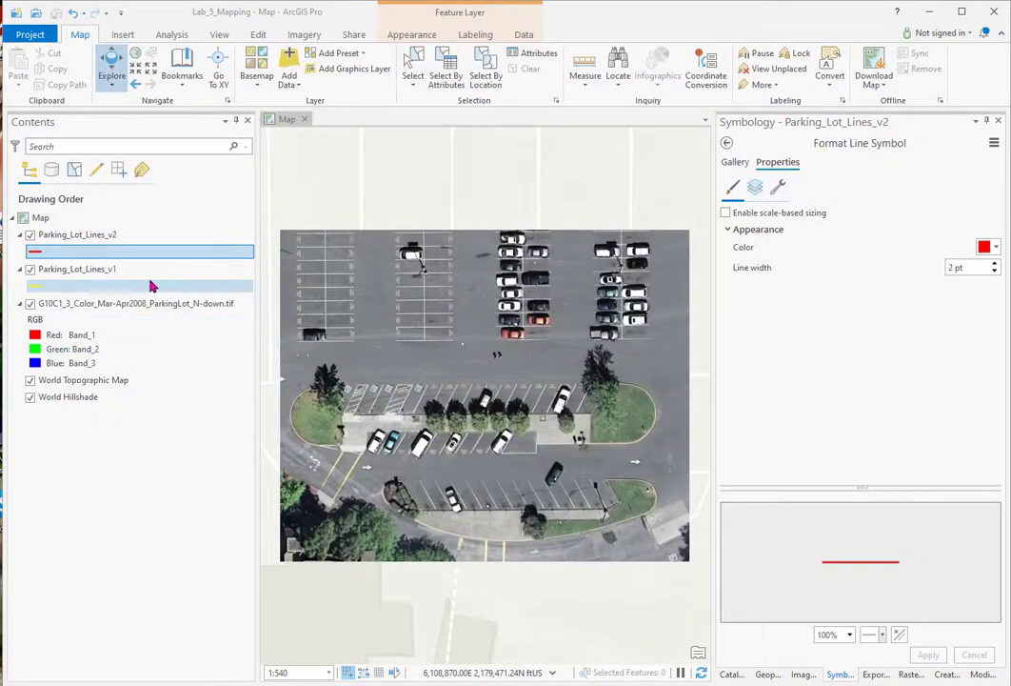
Step: Hide Parking_Lot_Lines_v2 and open the Parking_Lot_Lines_v1 attribute table
left_click(31, 240)
left_click(30, 235)
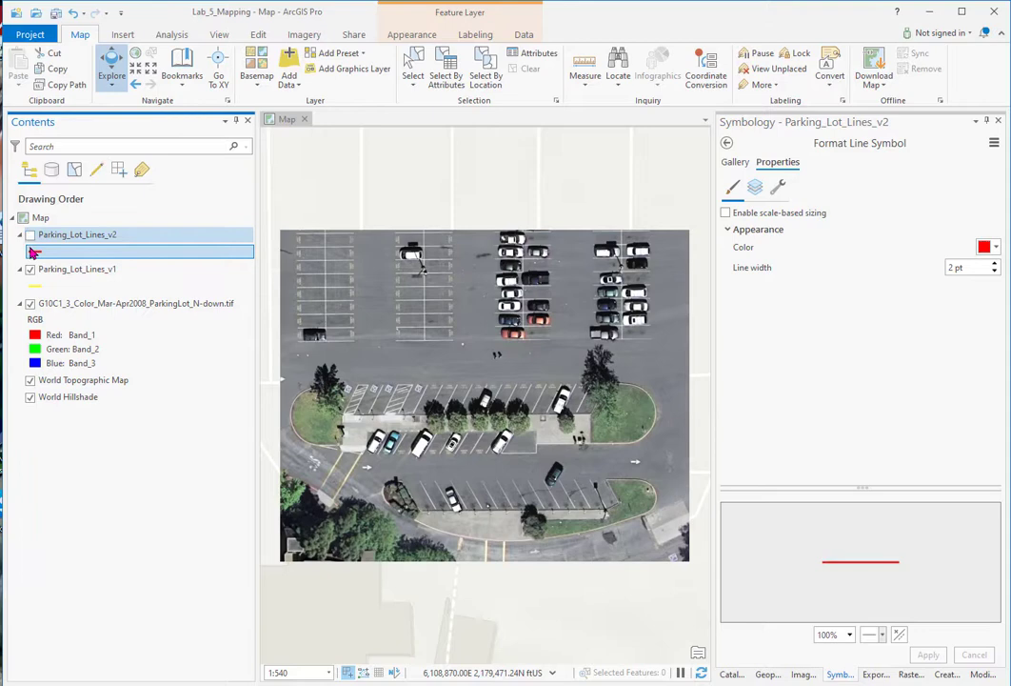
left_click(20, 236)
left_click(63, 252)
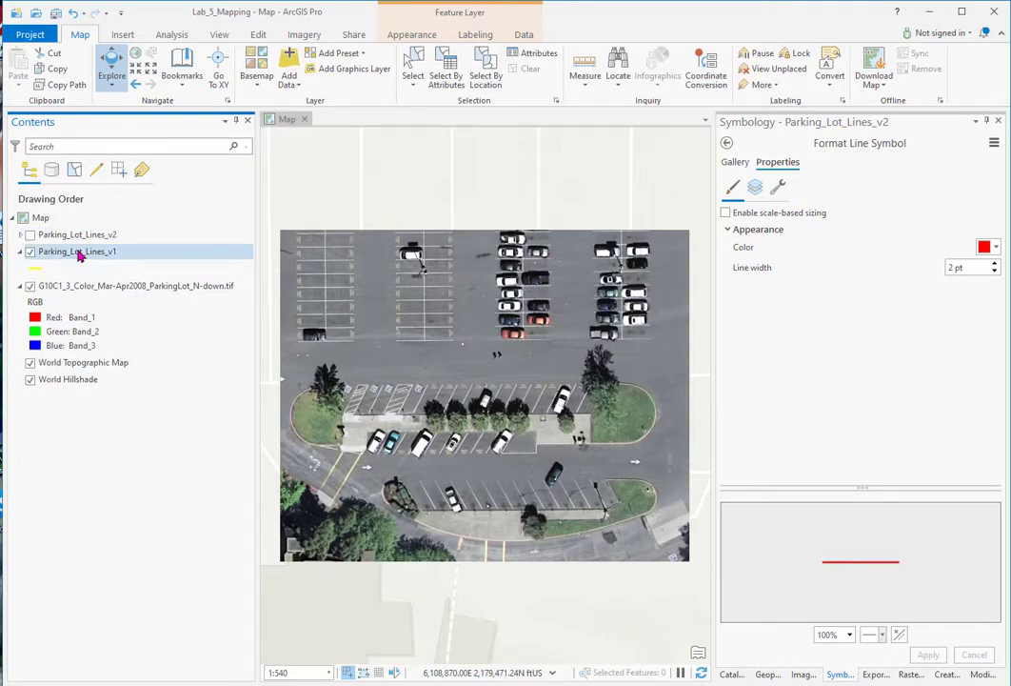
right_click(81, 255)
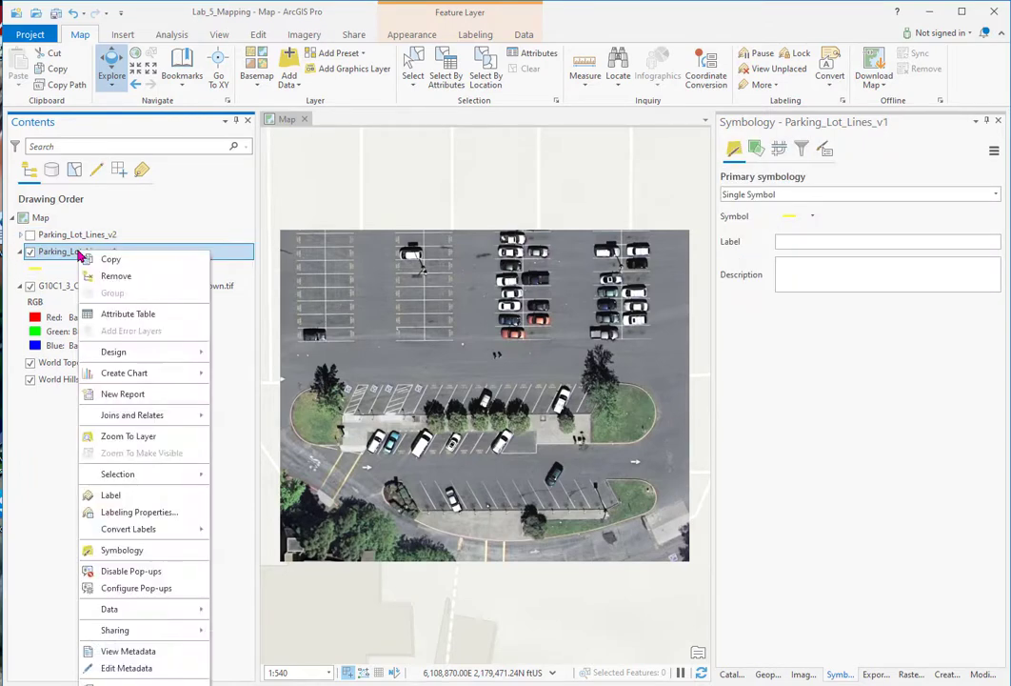
left_click(120, 315)
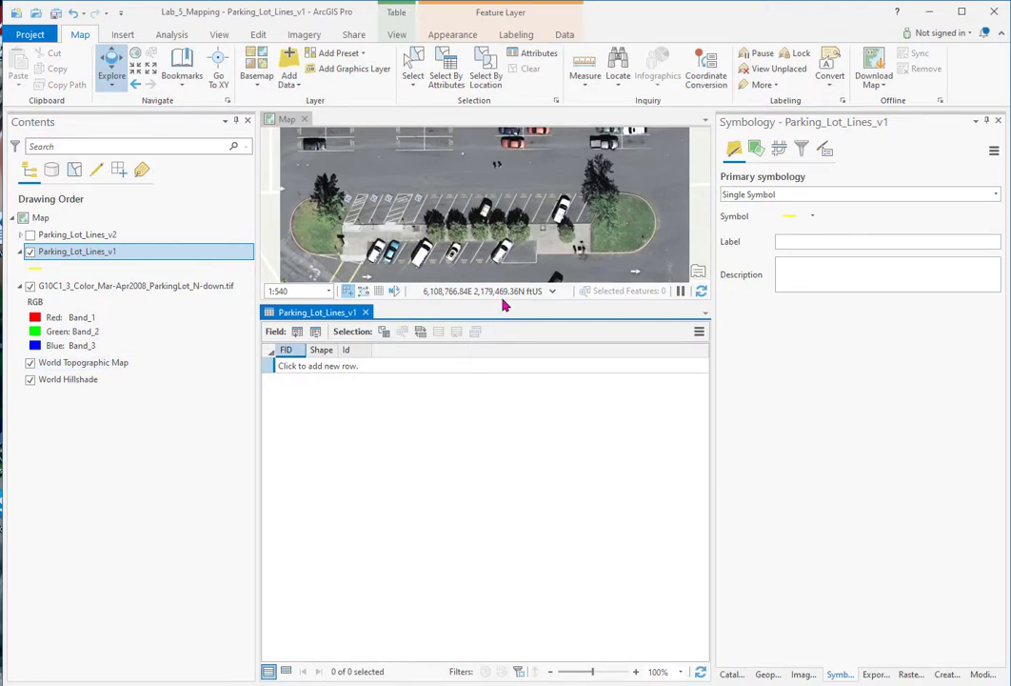
Step: Float the attribute table in its own widened window placed below the parking lot image
left_click_drag(503, 298, 524, 495)
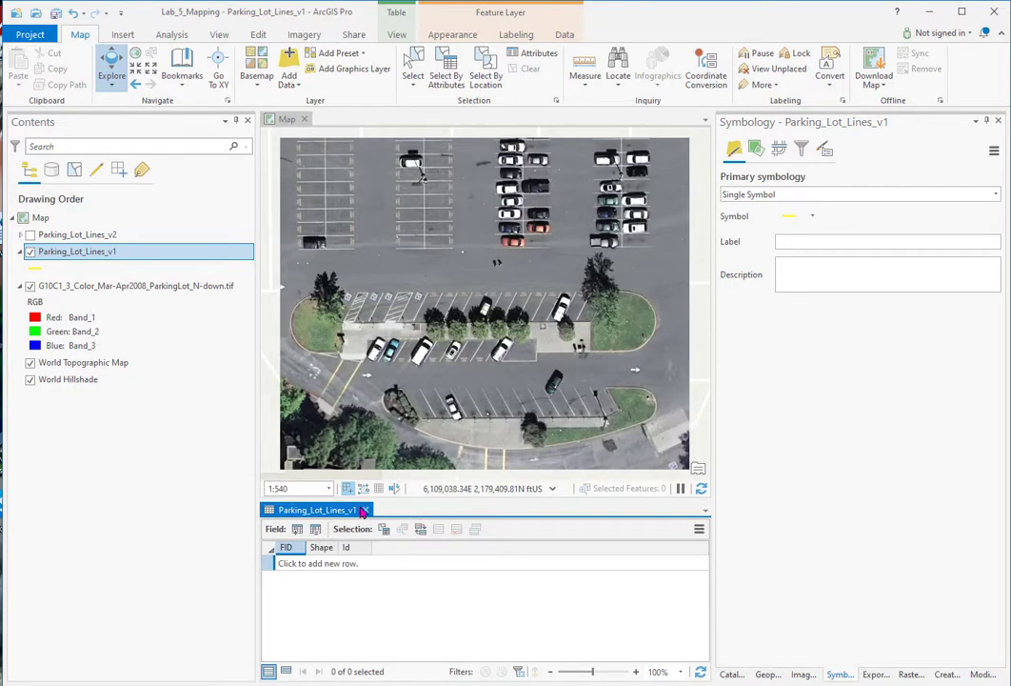
left_click_drag(315, 511, 175, 474)
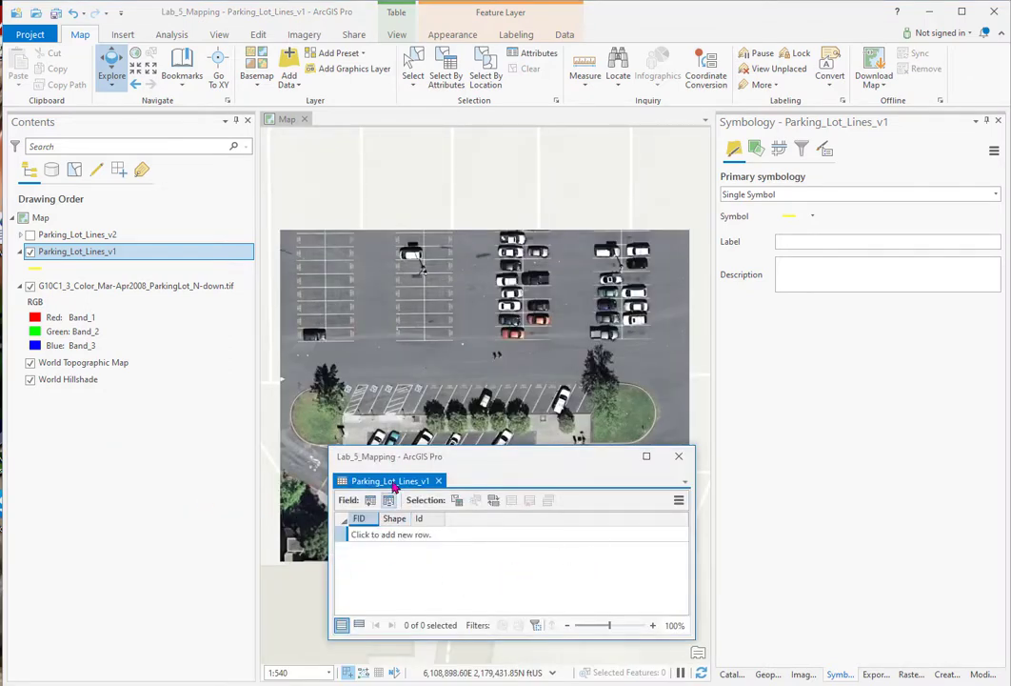
left_click_drag(330, 556, 166, 528)
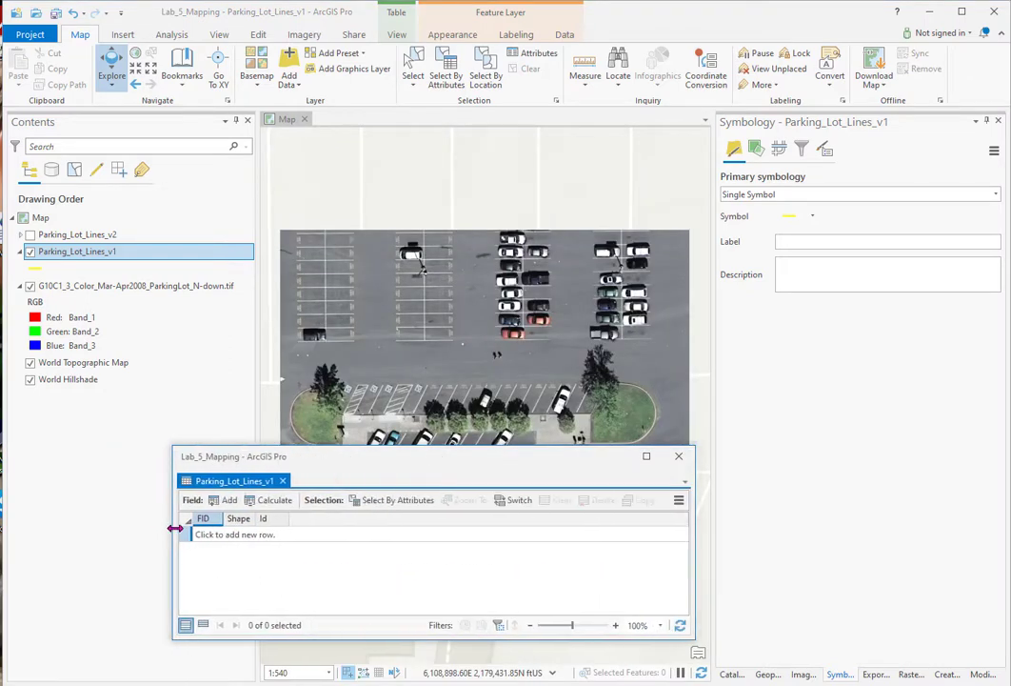
left_click_drag(506, 465, 555, 501)
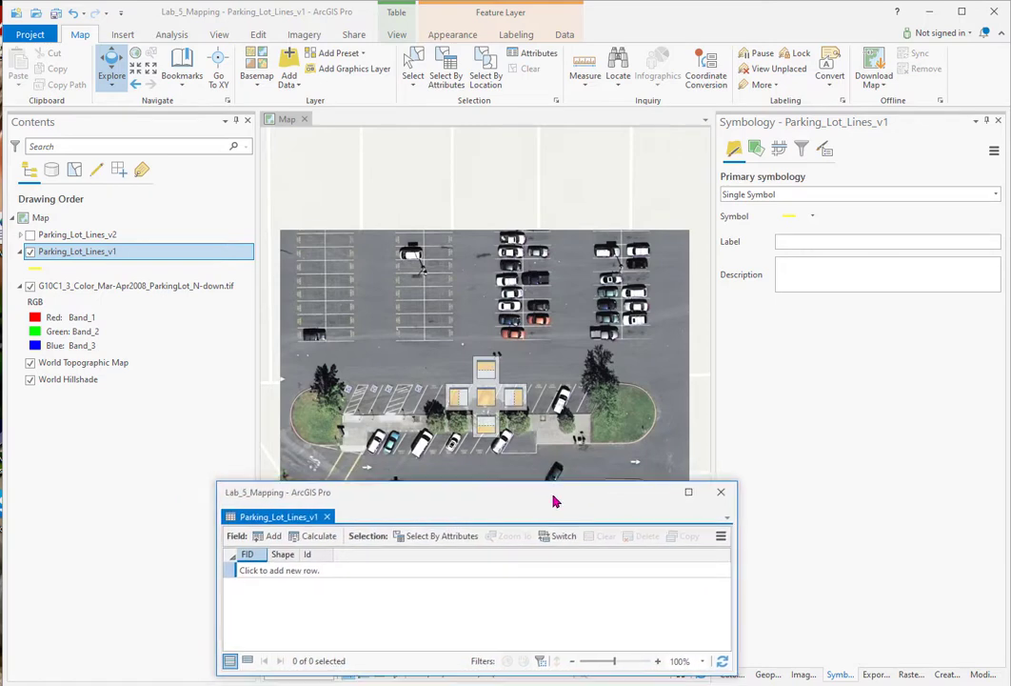
left_click_drag(563, 329, 563, 235)
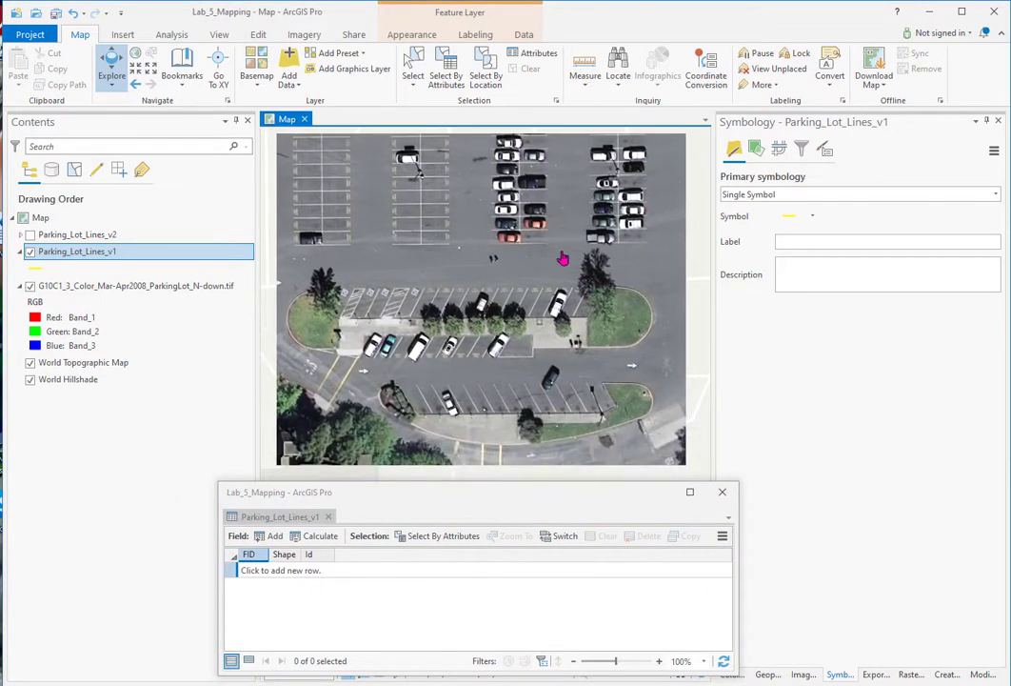
left_click_drag(234, 514, 246, 513)
left_click(258, 36)
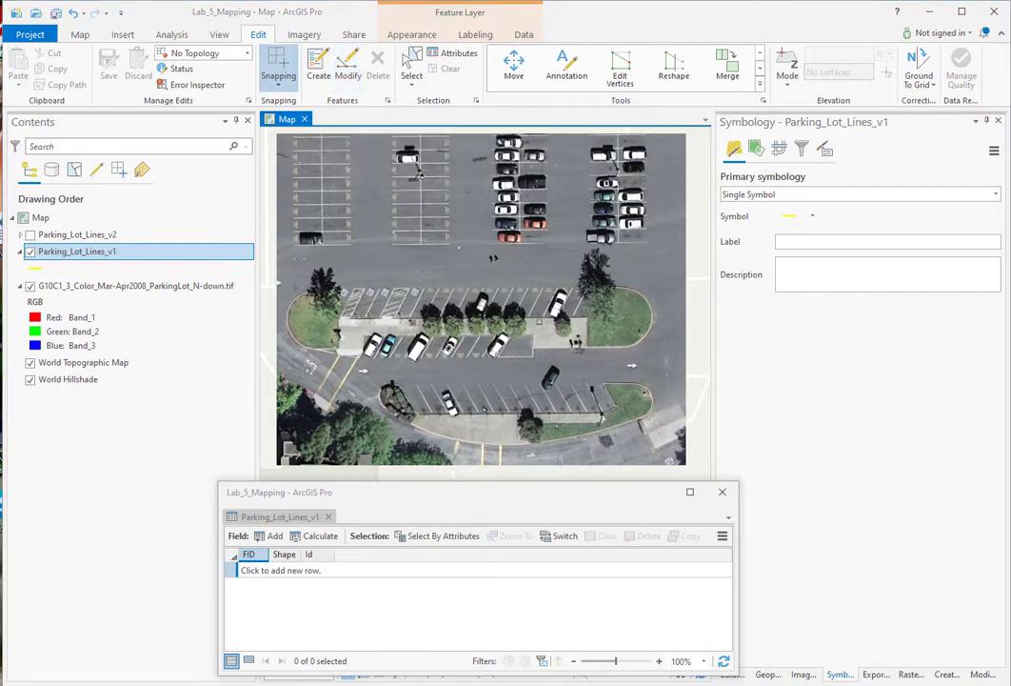
left_click(271, 517)
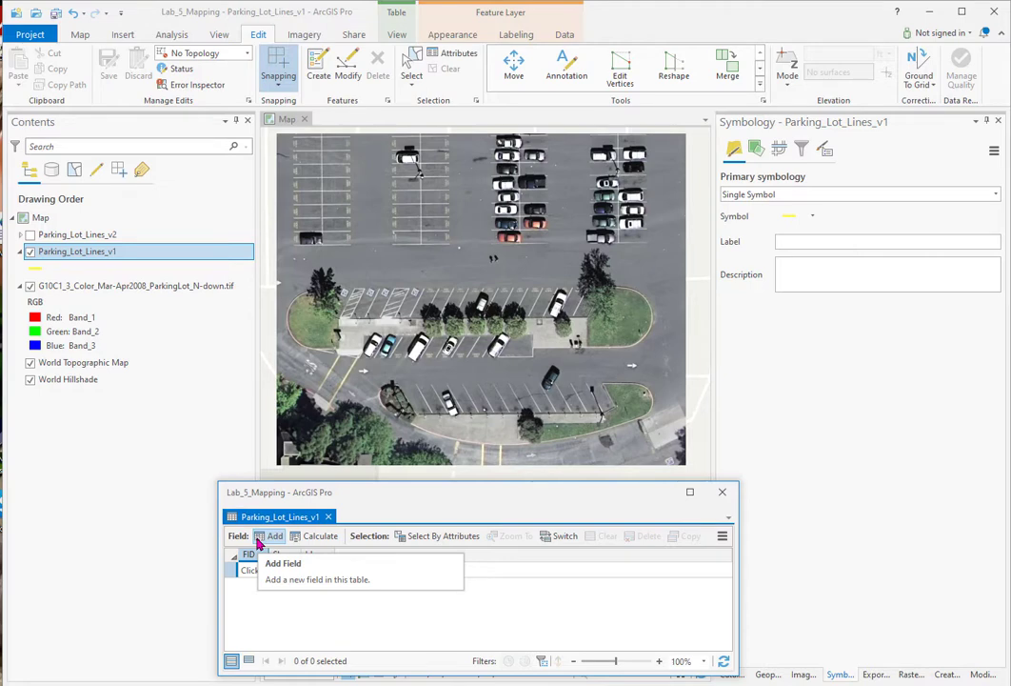
Step: Add a Type field of data type Text with length 25 and save it
left_click(257, 539)
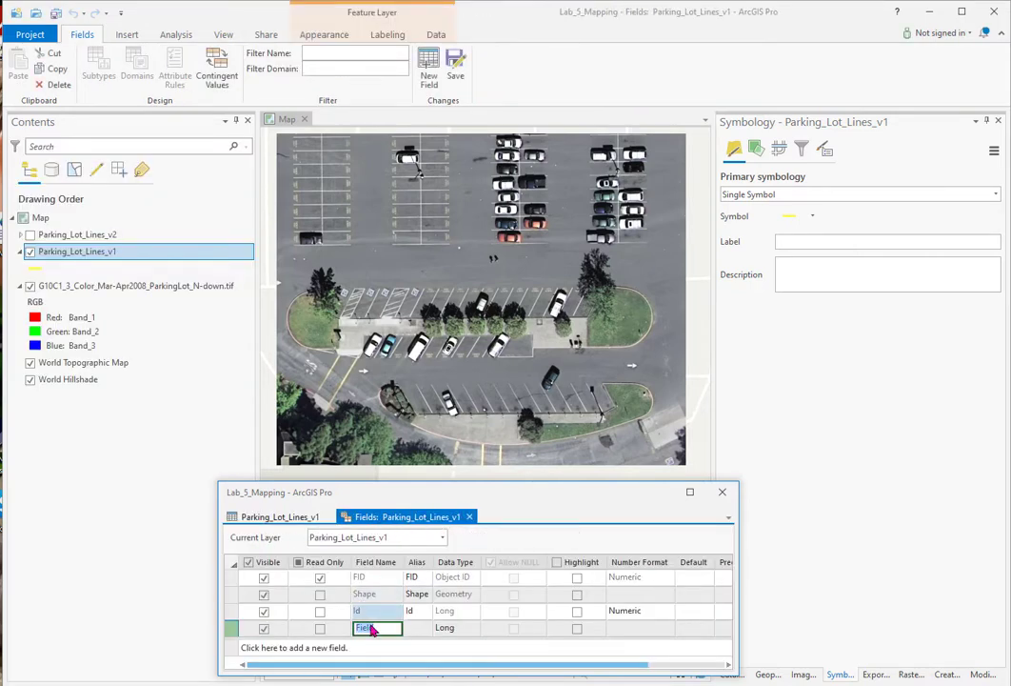
mouse_move(375, 671)
left_mouse_down()
mouse_move(483, 673)
mouse_move(374, 673)
left_mouse_up()
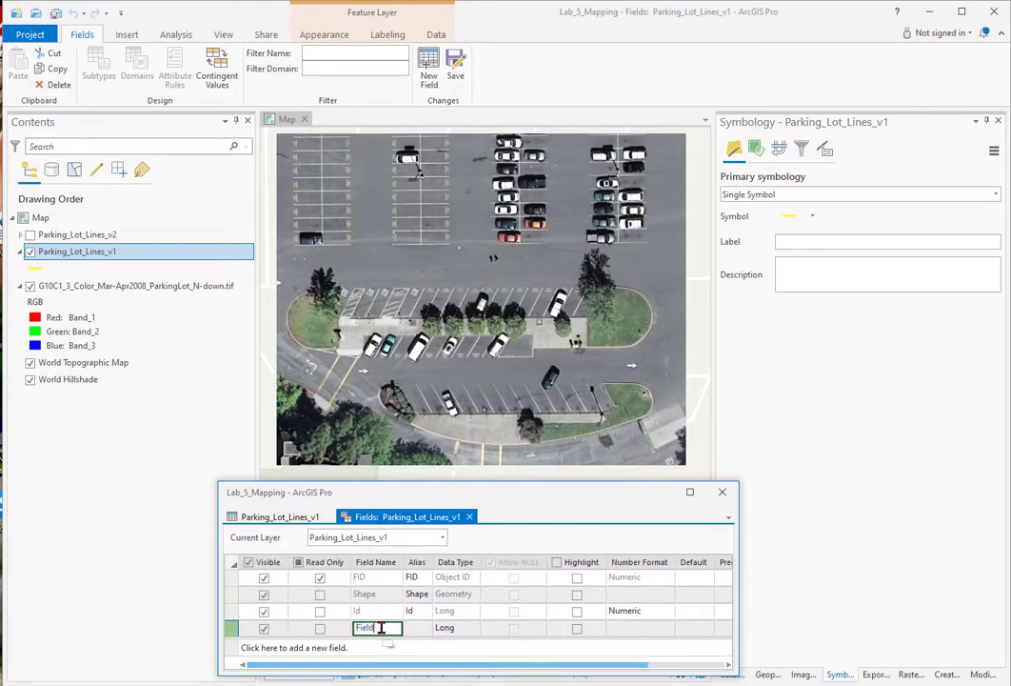
type("Type")
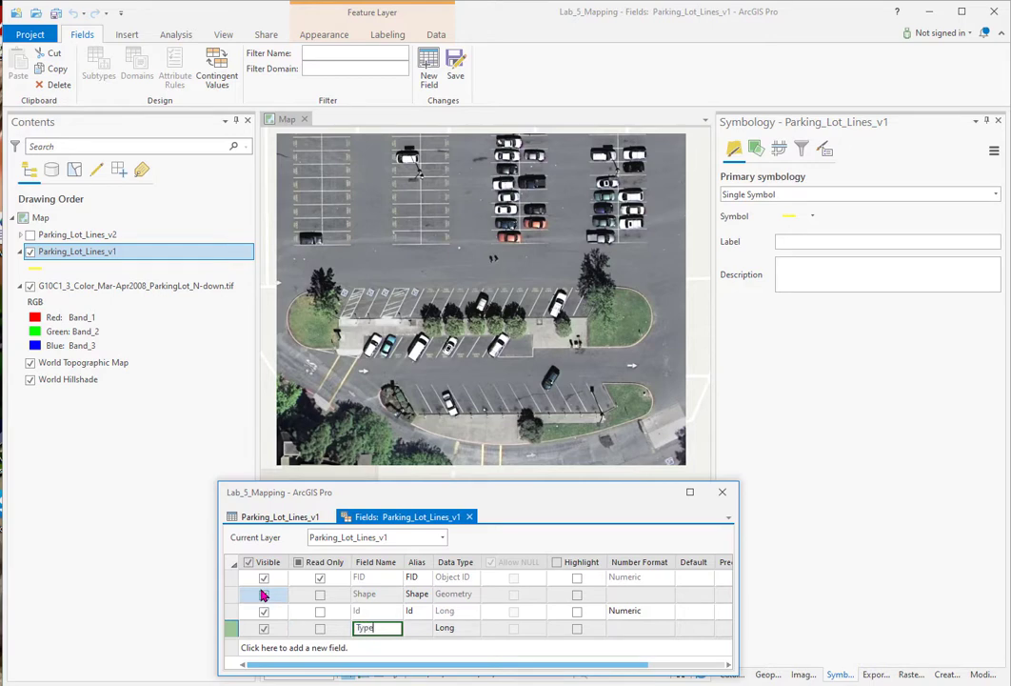
key("Tab")
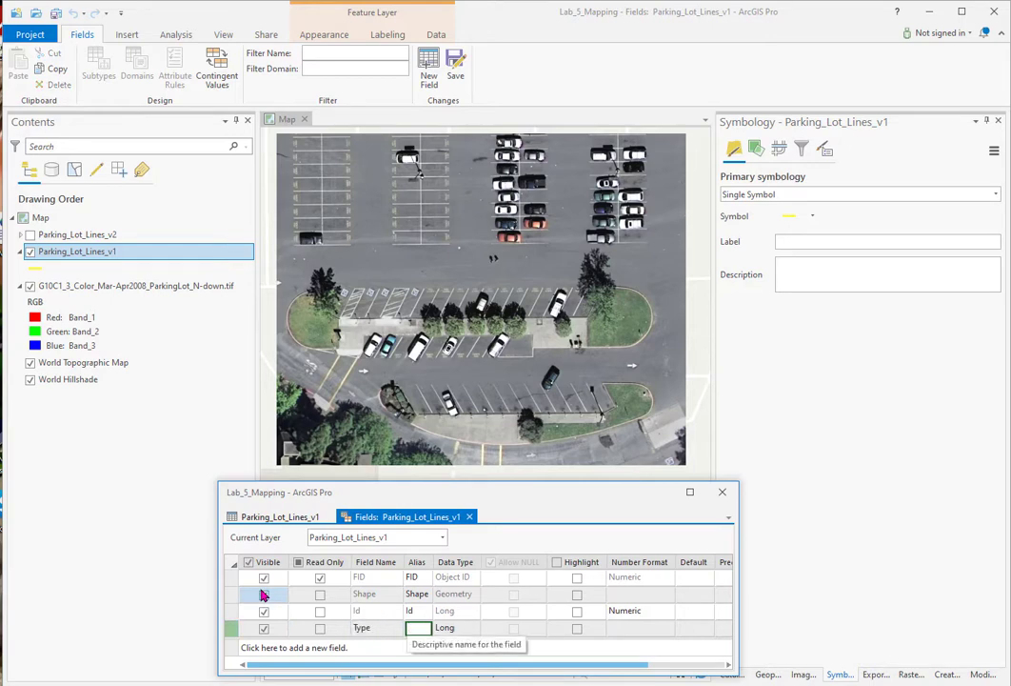
key("Tab")
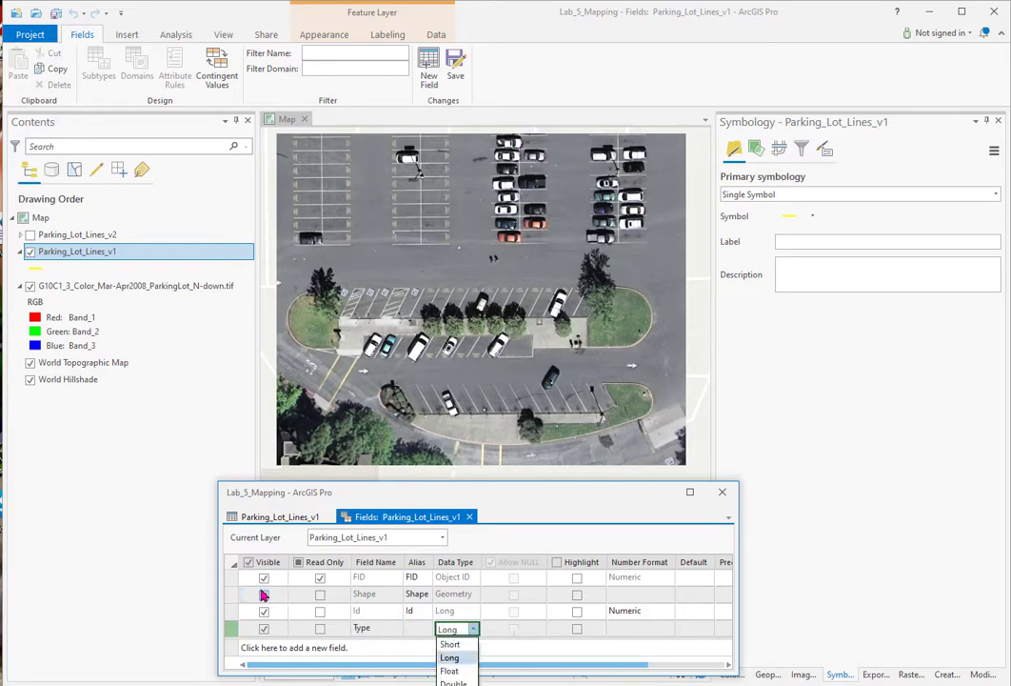
type("Text")
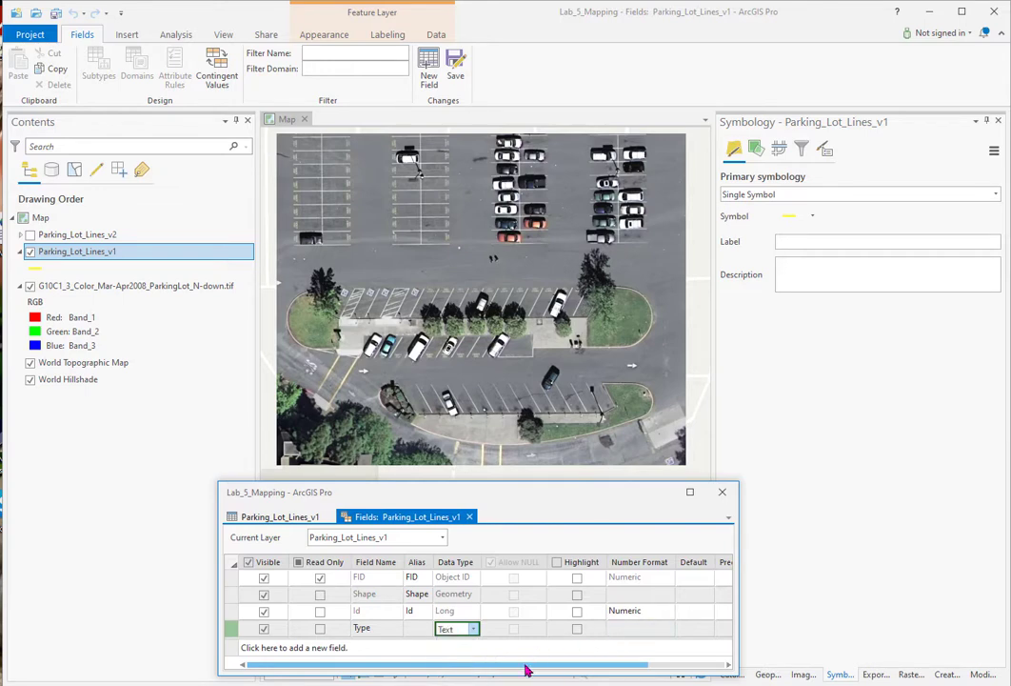
left_click_drag(526, 670, 641, 672)
left_click(721, 628)
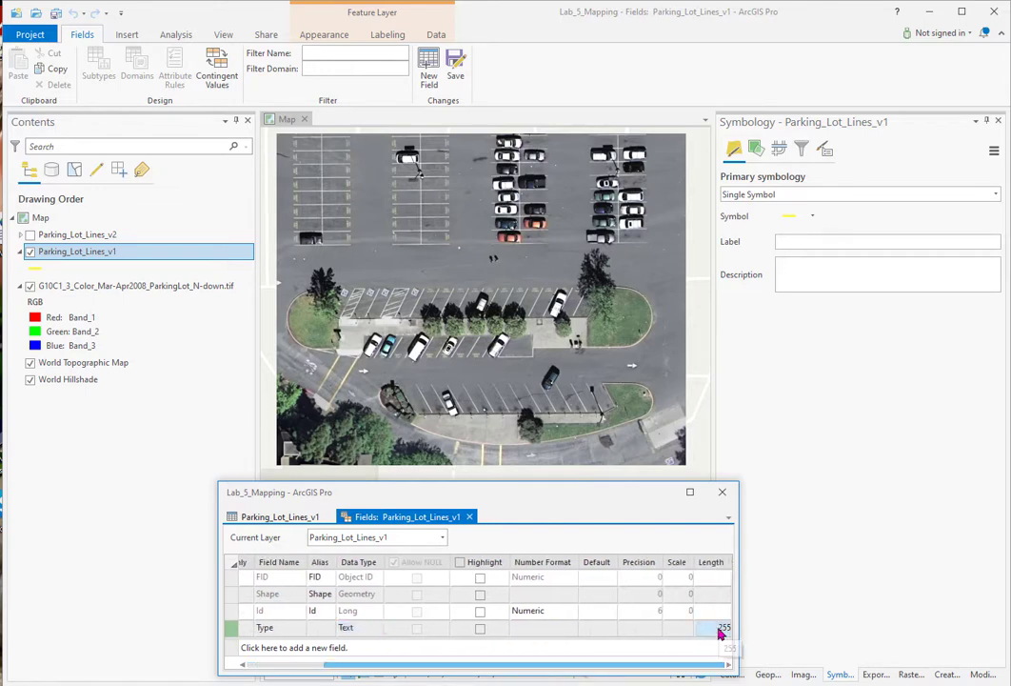
left_click(721, 629)
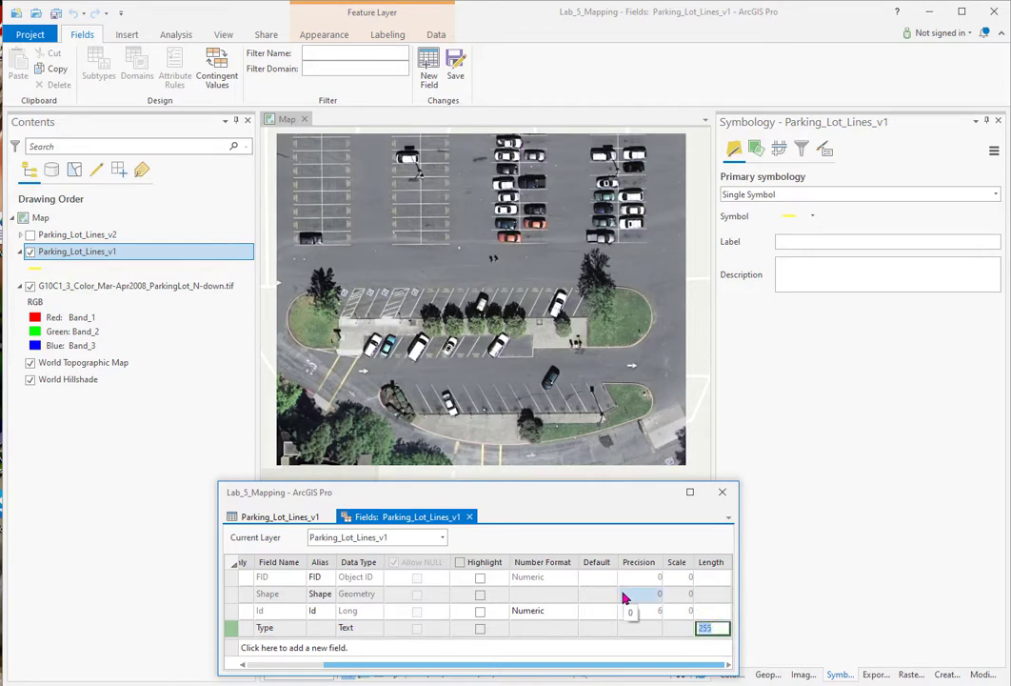
type("25")
left_click(680, 627)
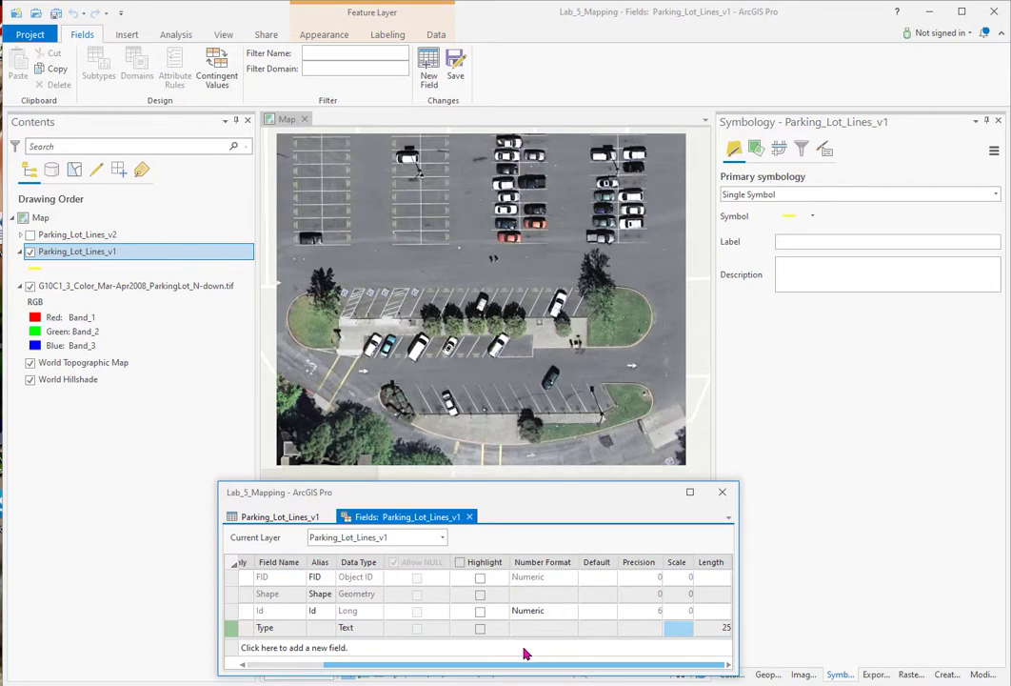
left_click(456, 65)
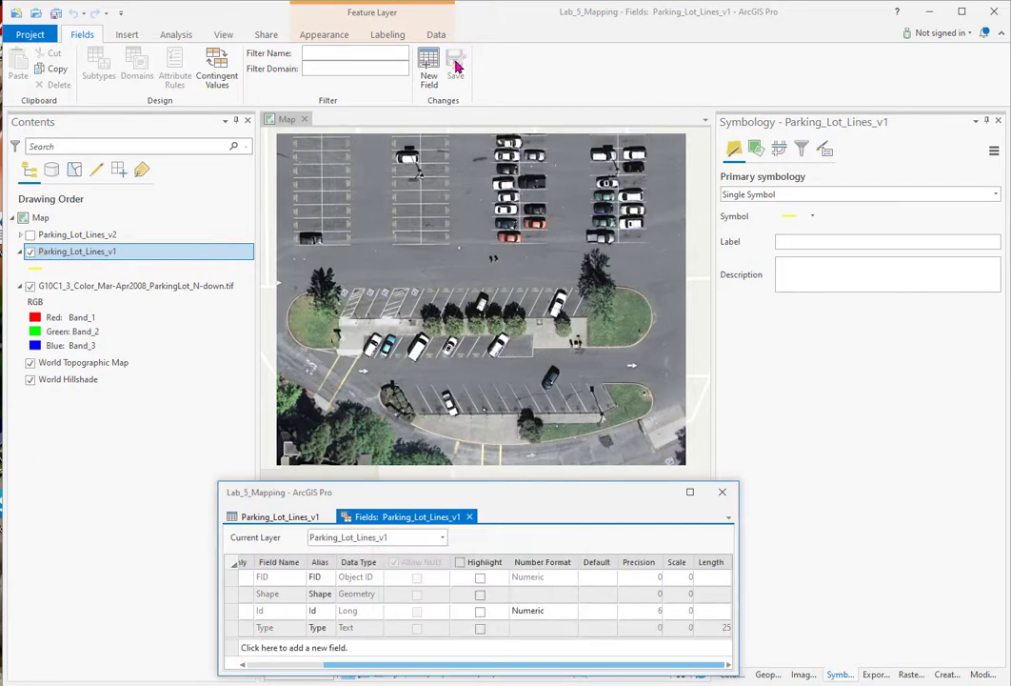
Step: Add a Condition Text field of length 25 and save the field definitions
left_click(271, 517)
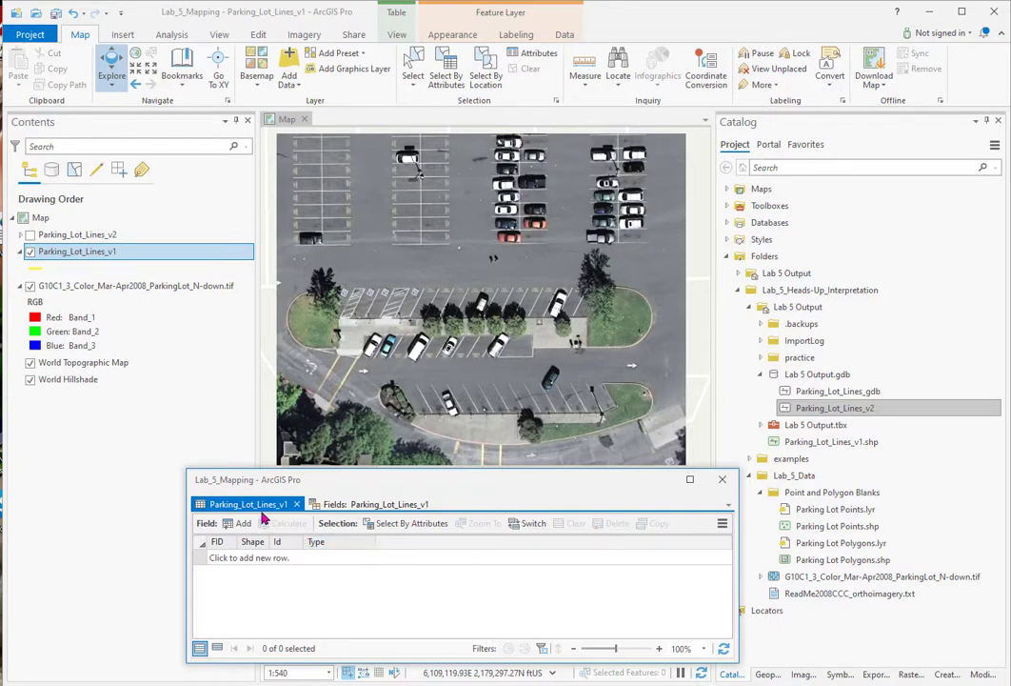
left_click(345, 510)
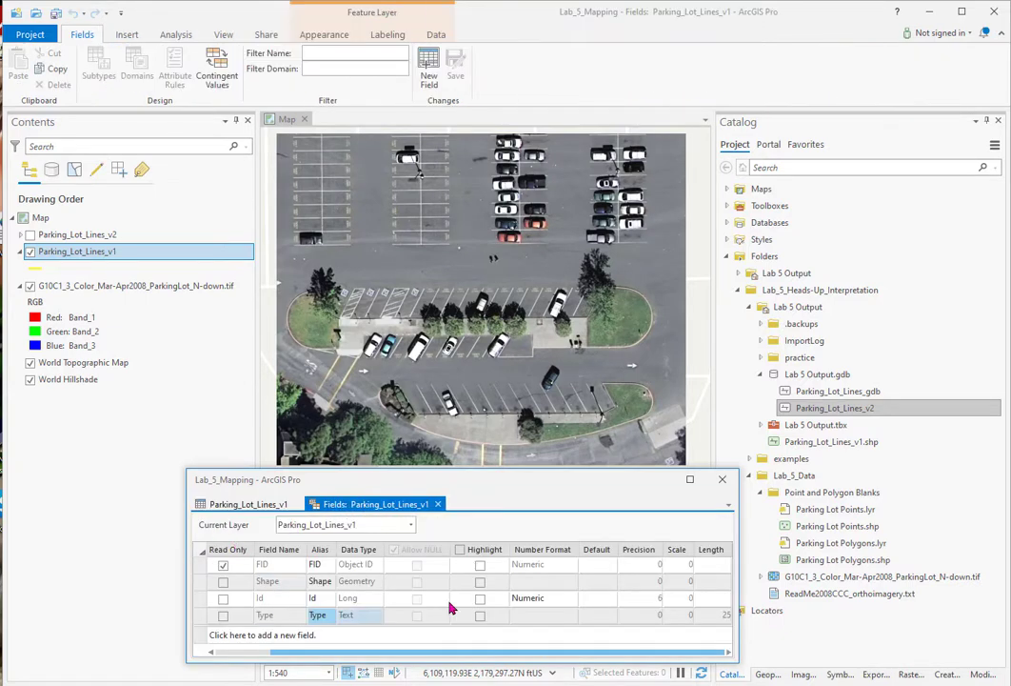
left_click_drag(493, 468, 492, 419)
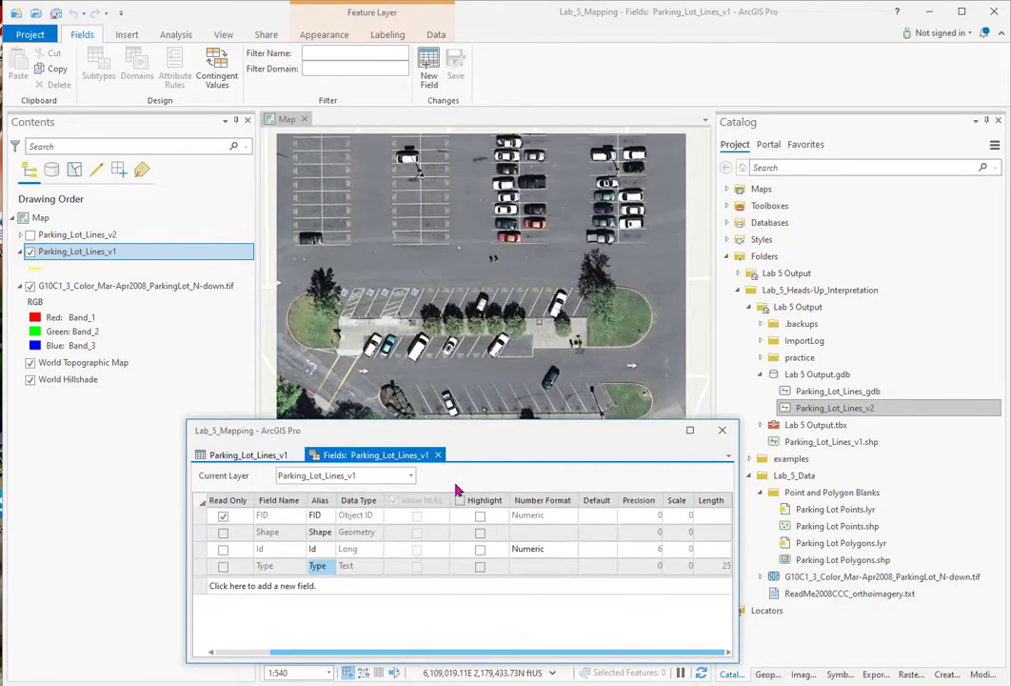
left_click(211, 586)
left_click(45, 587)
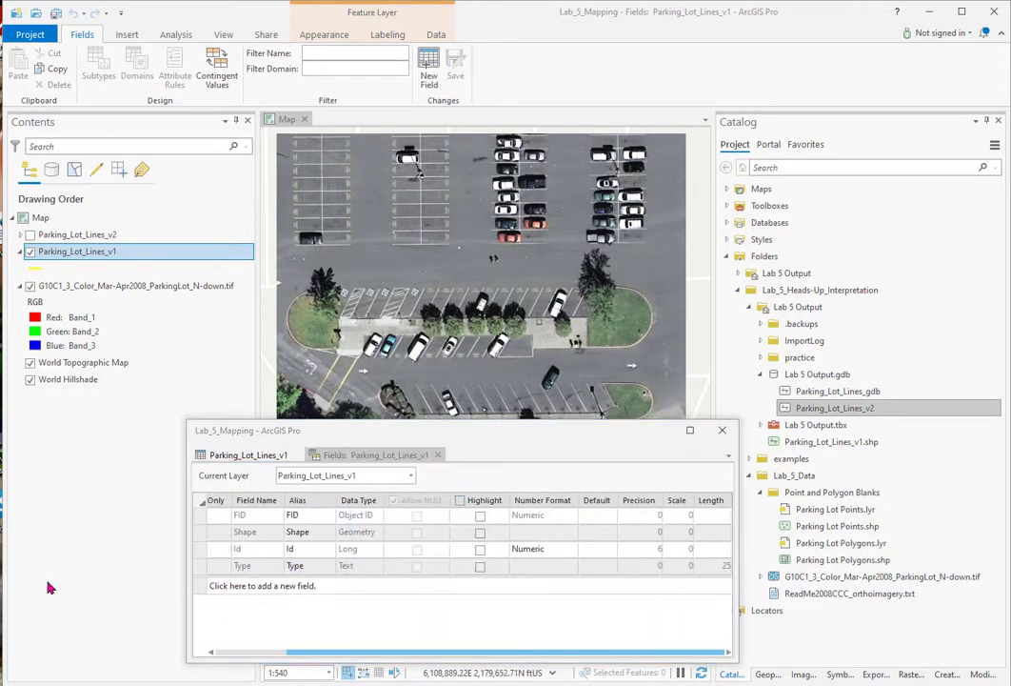
left_click(232, 588)
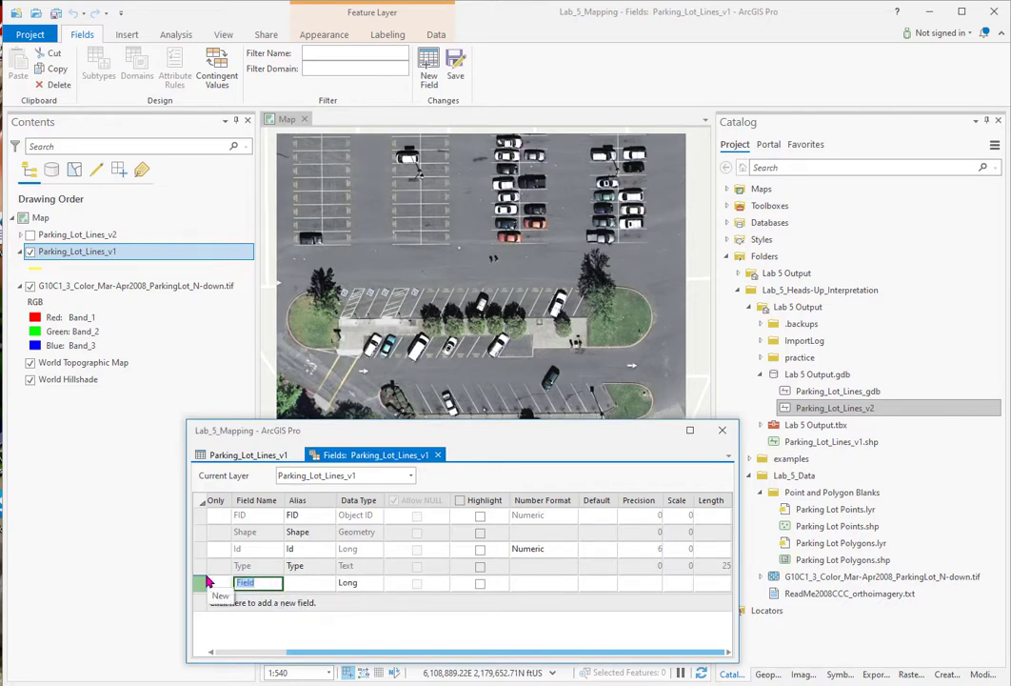
type("Condition")
key("Tab")
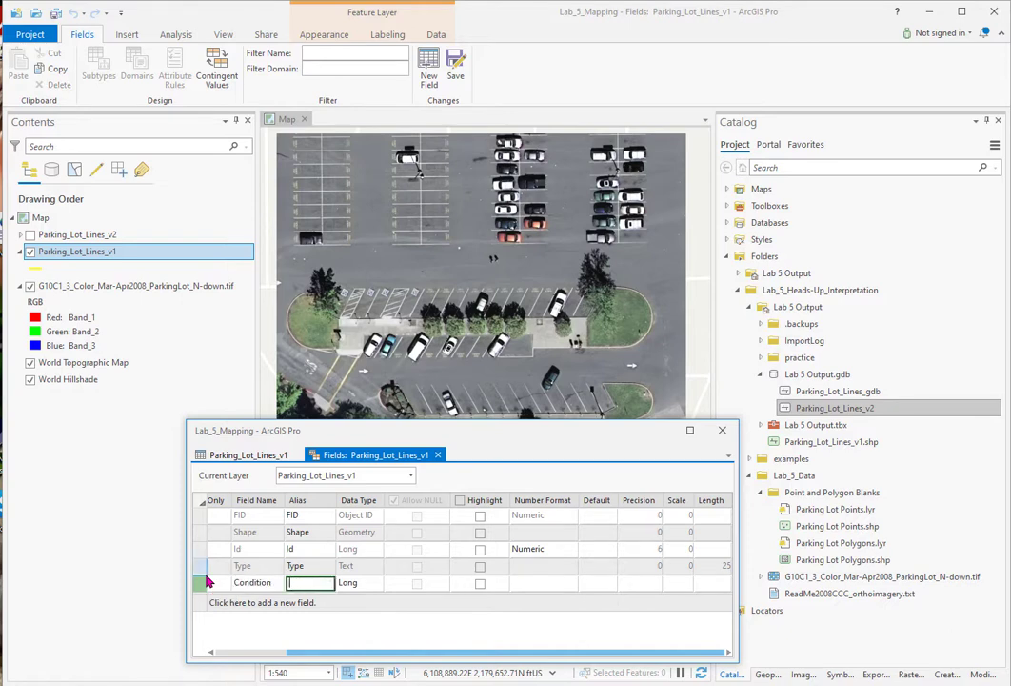
key("Tab")
left_click(377, 584)
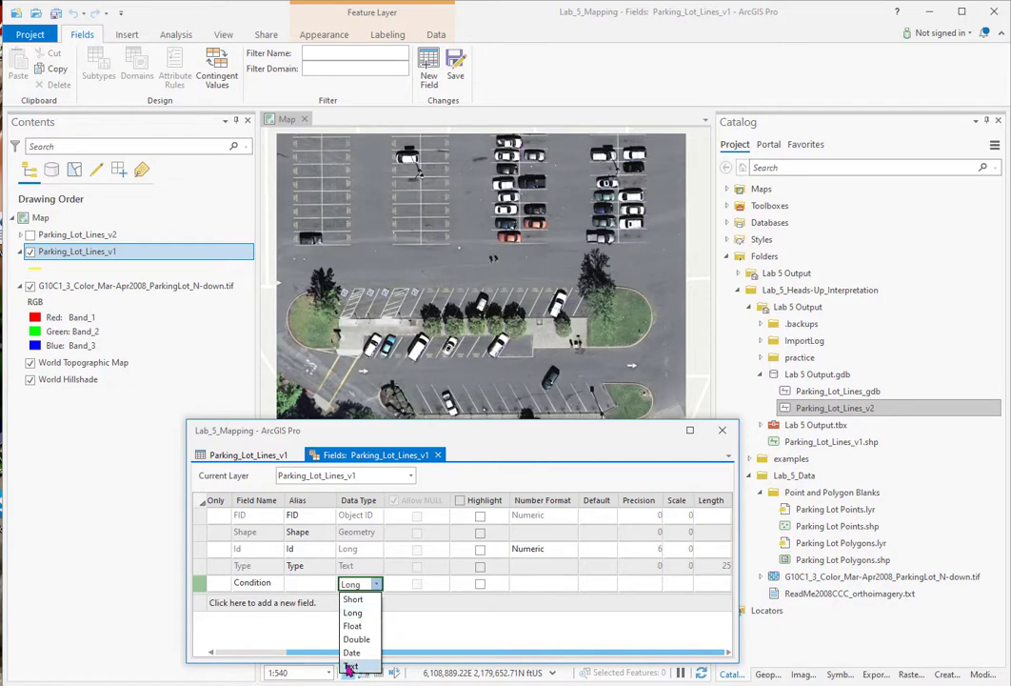
left_click(348, 666)
left_click(717, 584)
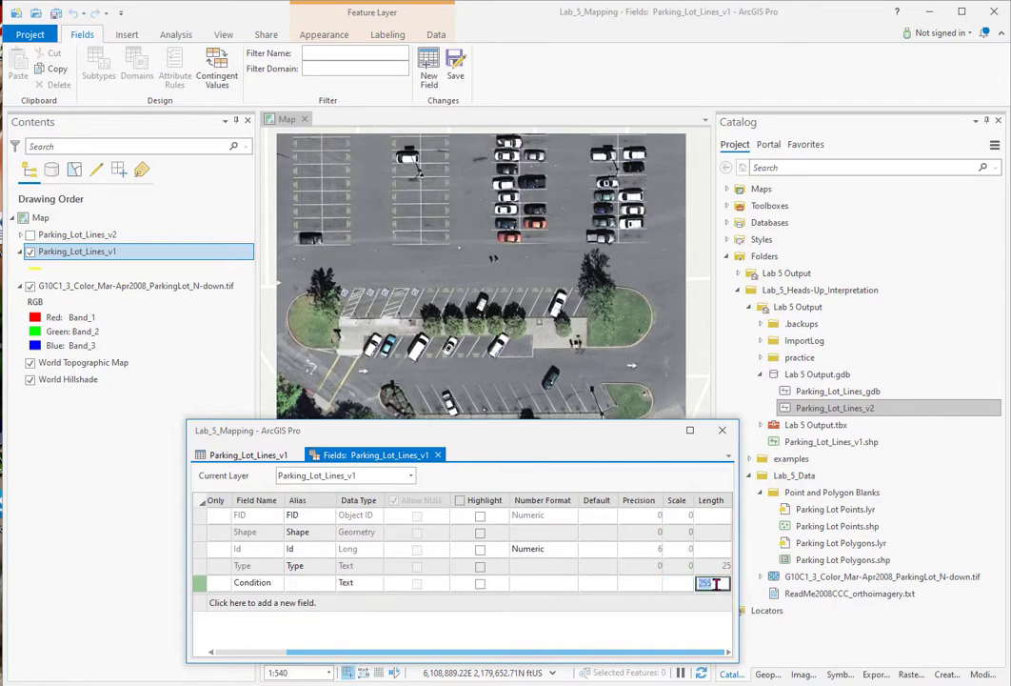
type("2")
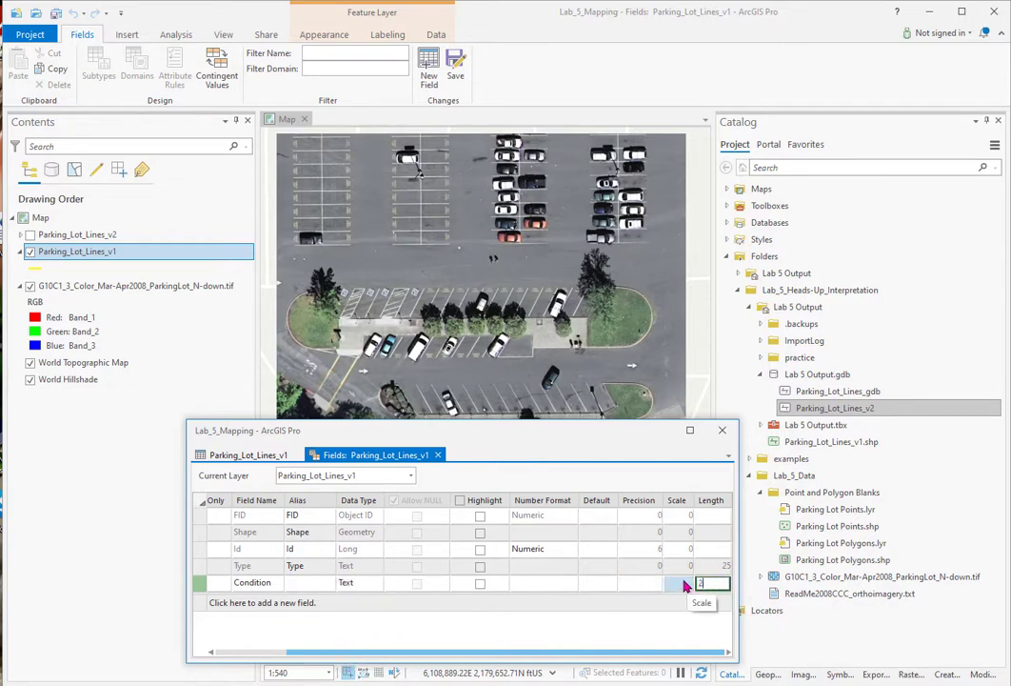
left_click(678, 583)
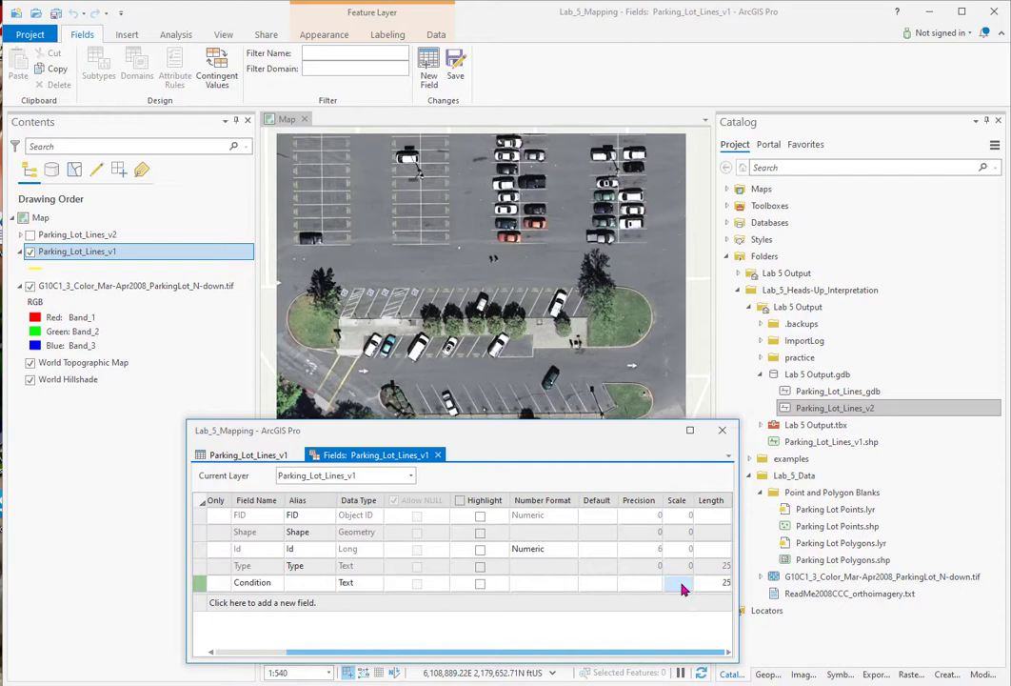
left_click(456, 67)
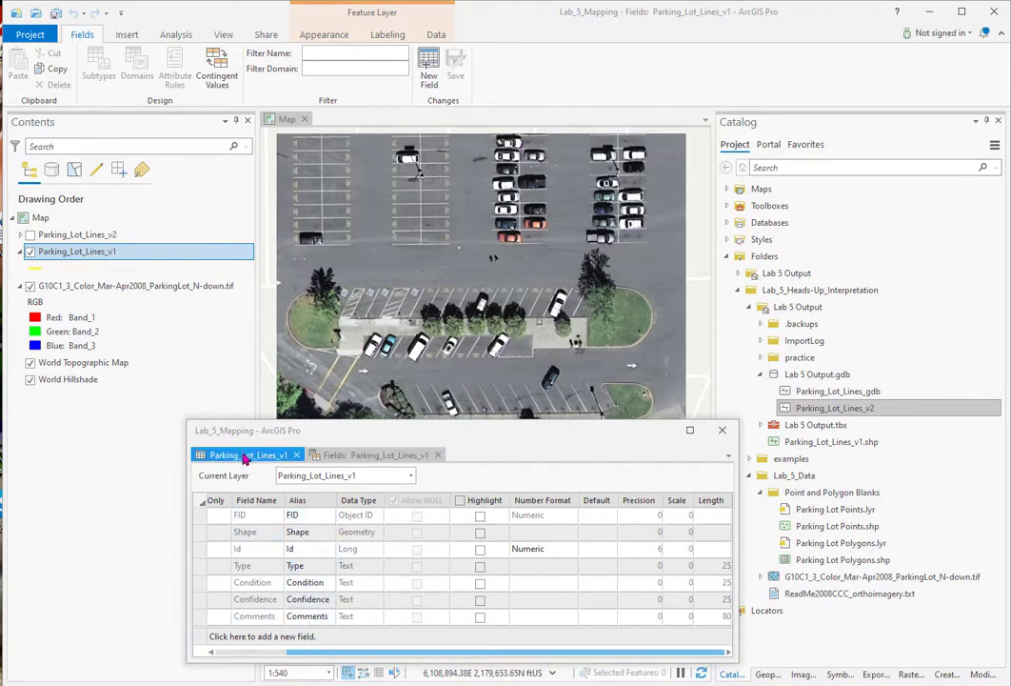
Step: Move the attribute table window aside and show the Parking_Lot_Lines_v1 feature templates
left_click(245, 458)
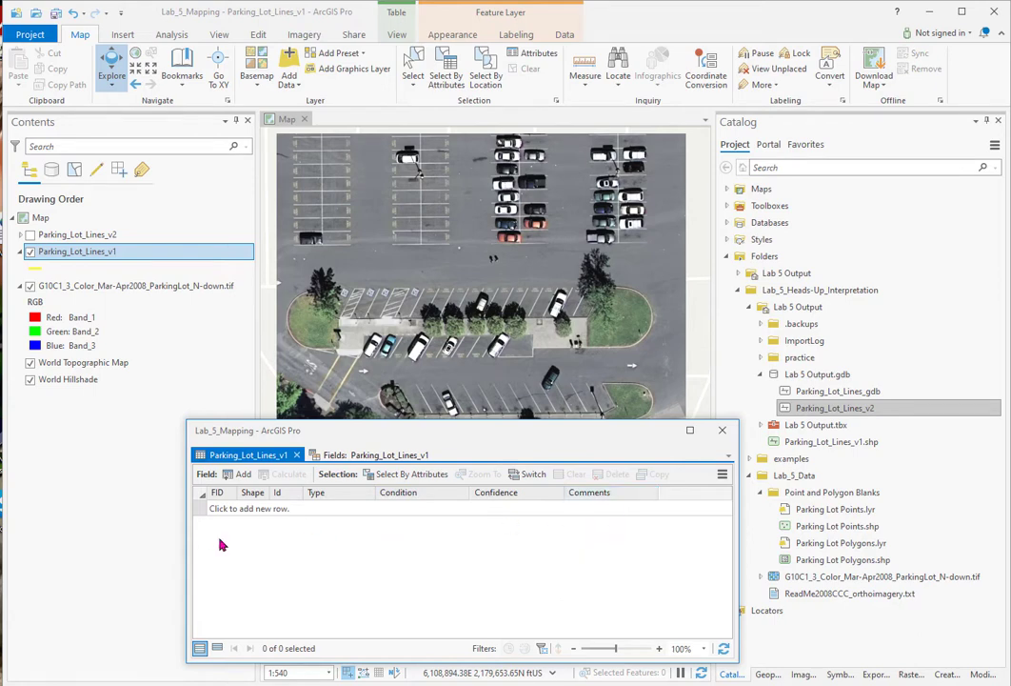
left_click_drag(369, 430, 389, 481)
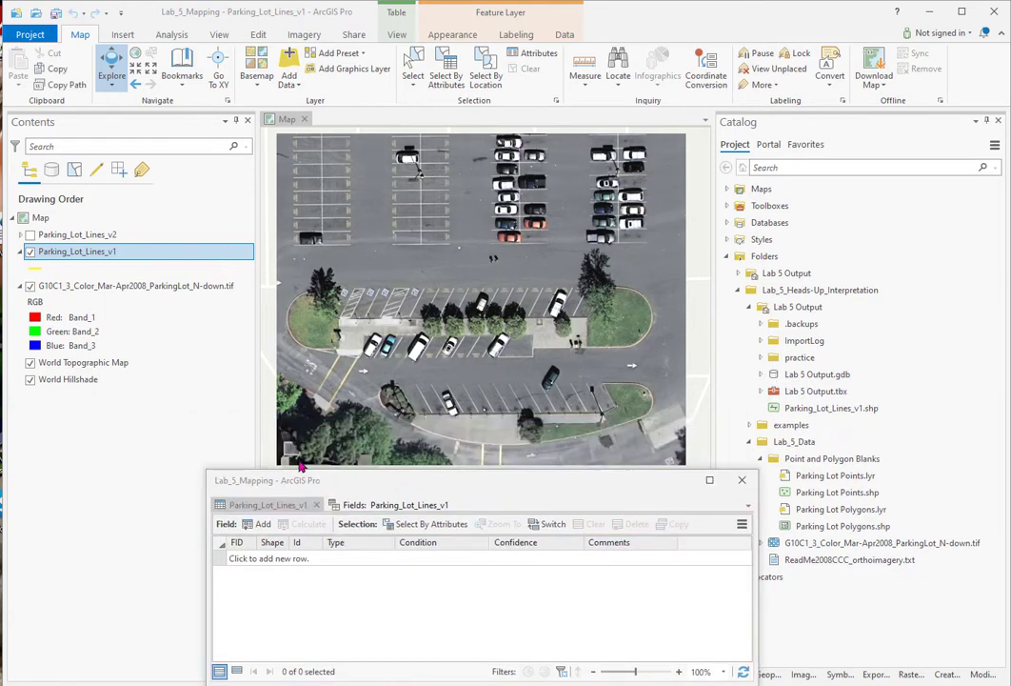
left_click(258, 35)
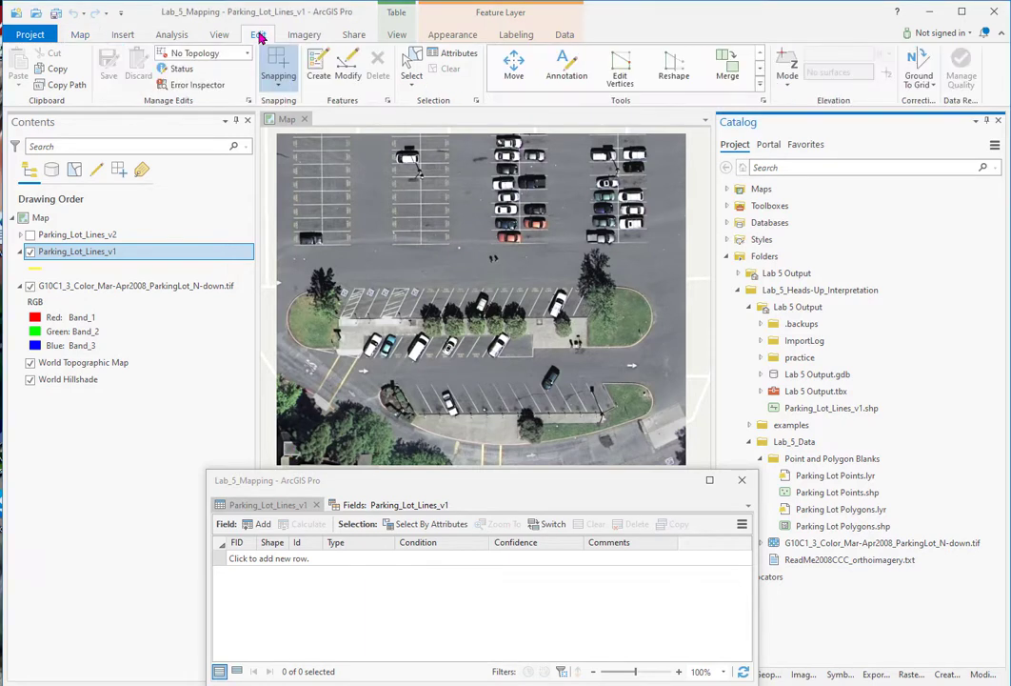
left_click(316, 68)
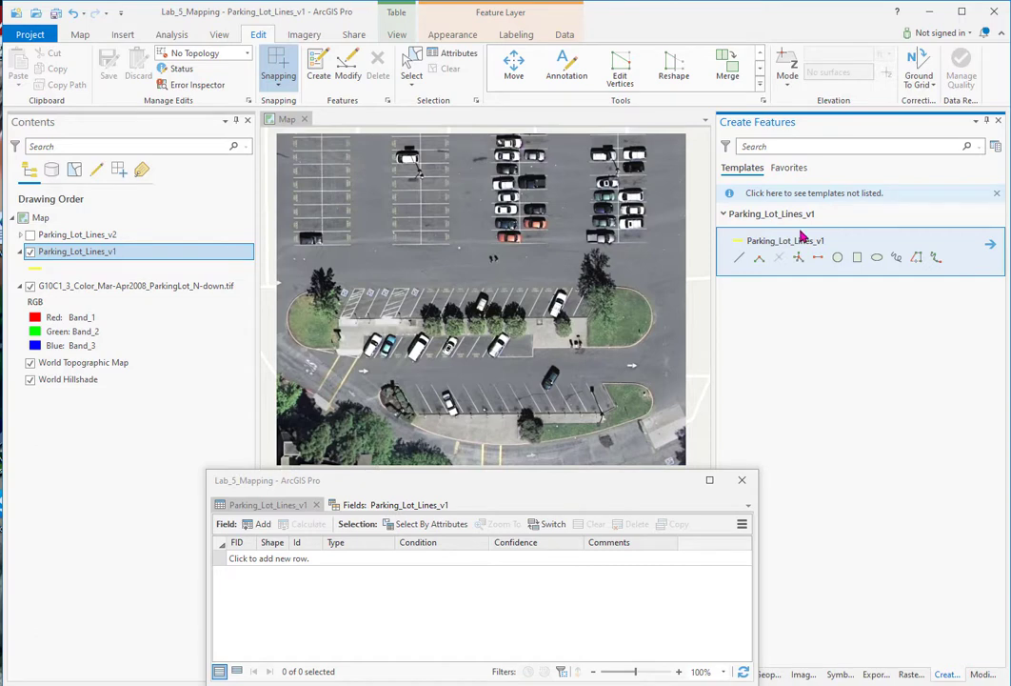
Step: Zoom in and draw a two-point stripe line from the tree row to the stripe's far end
left_click(738, 261)
scroll(524, 315, "up", 2)
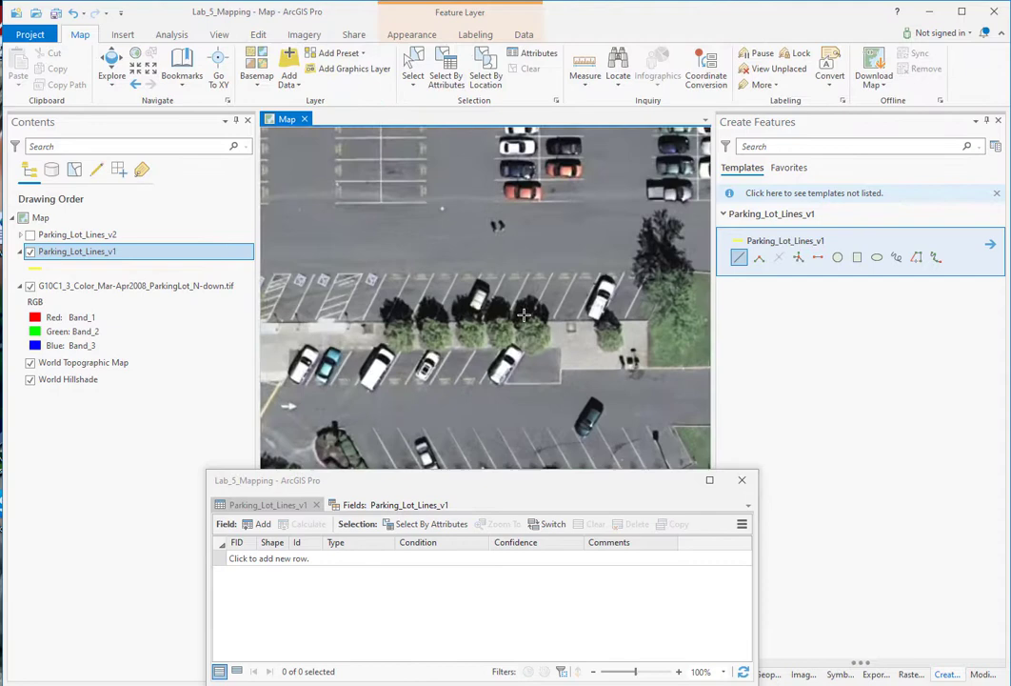
scroll(524, 315, "up", 3)
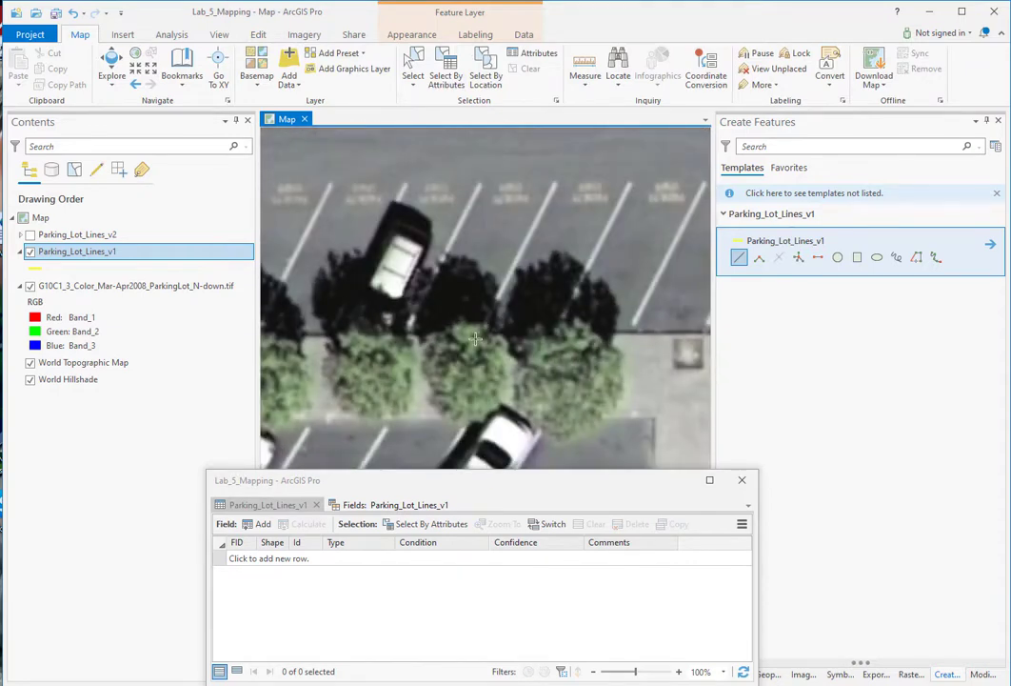
left_click(476, 335)
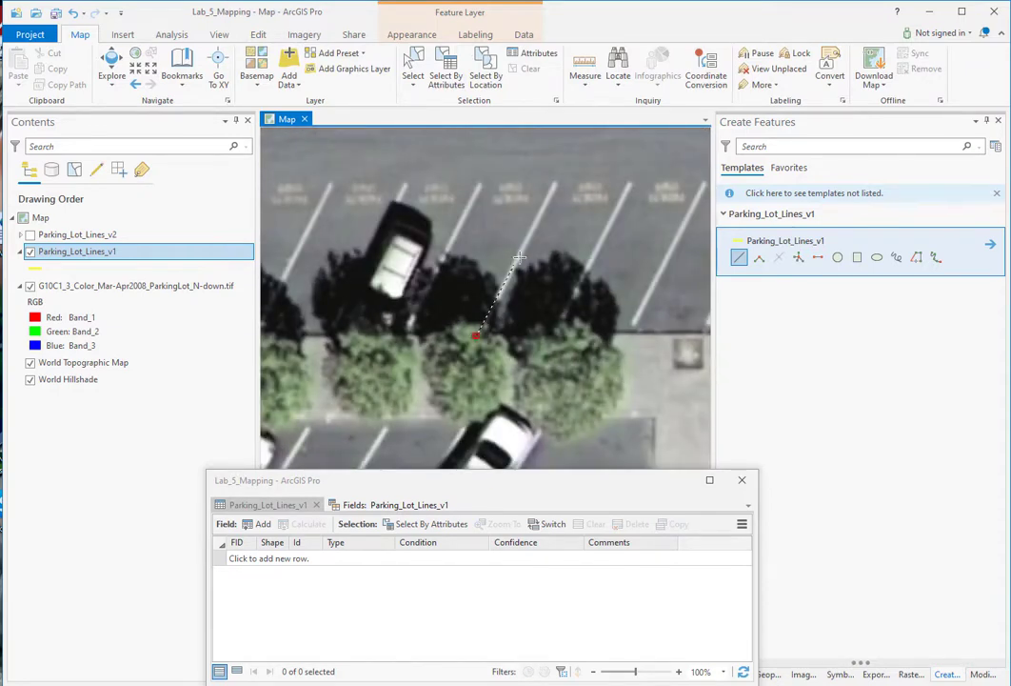
left_click(555, 183)
double_click(555, 182)
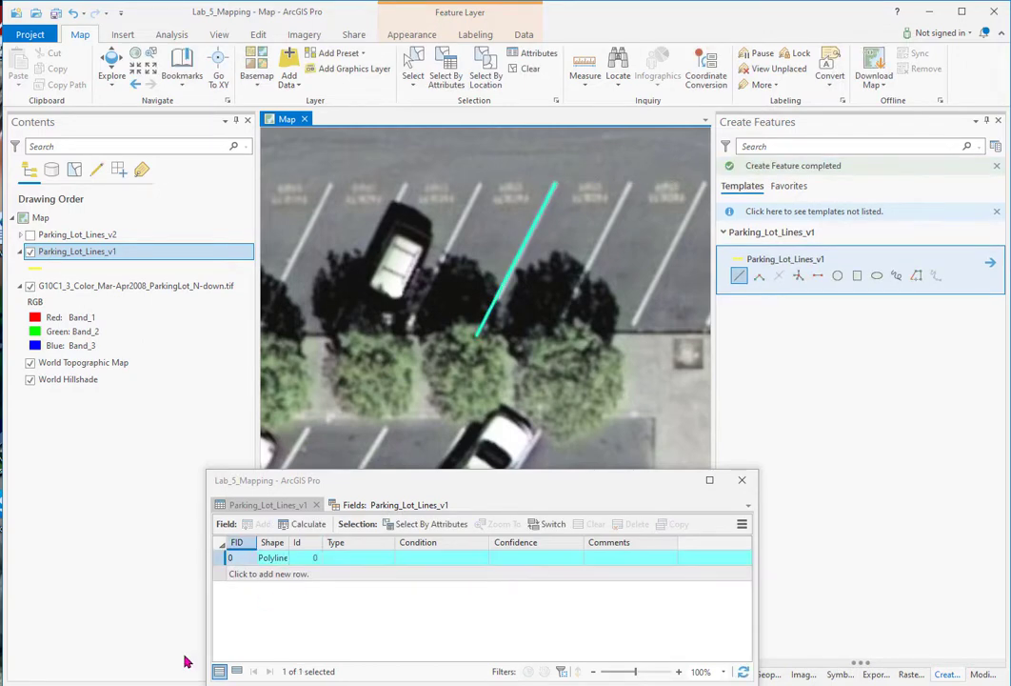
Step: Fill the new row with Paint stripe, Good, High and 'diagonal from curb'
left_click(327, 562)
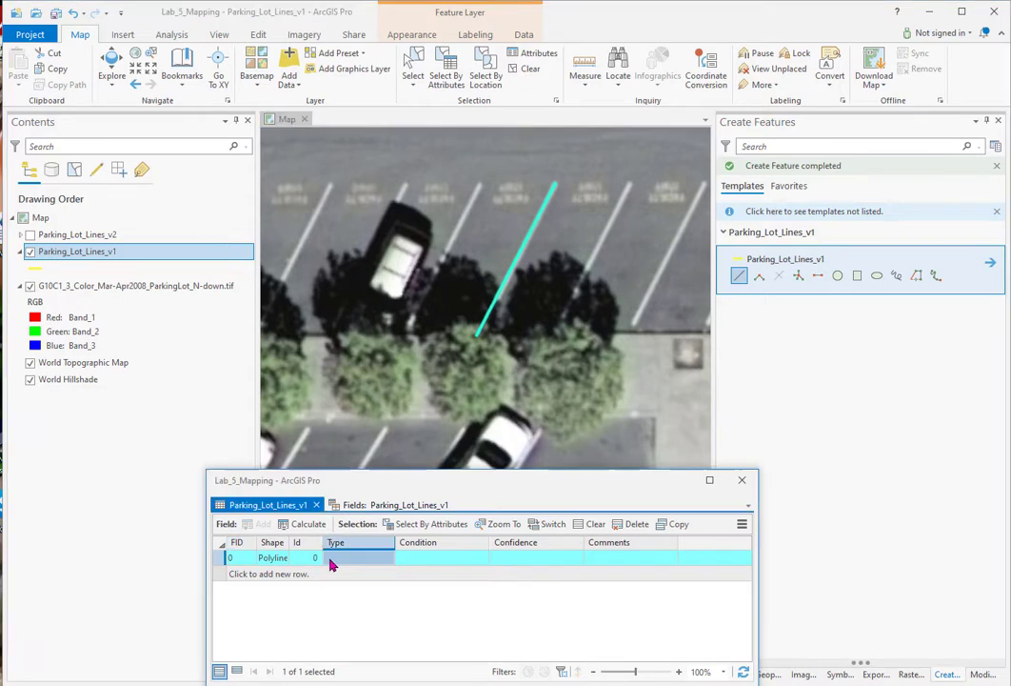
left_click(329, 559)
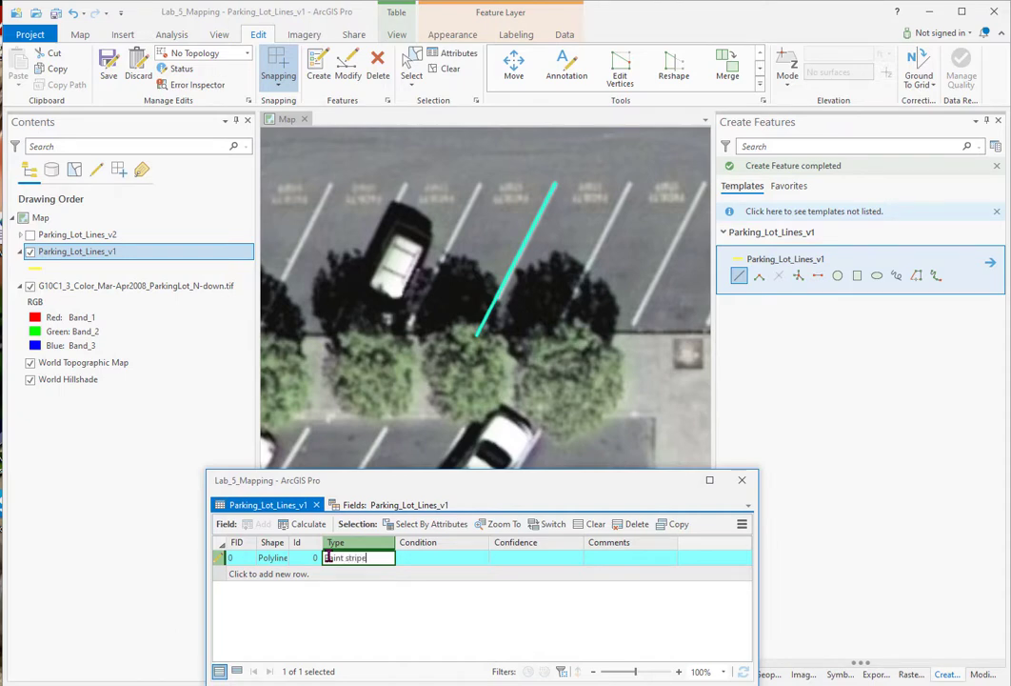
key("Tab")
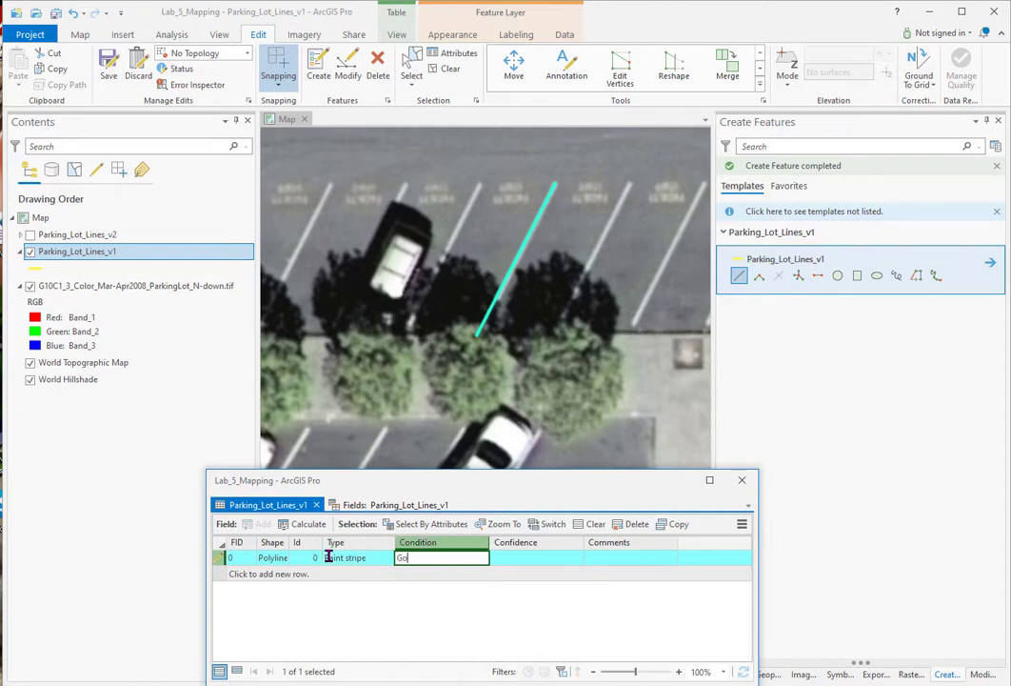
key("Tab")
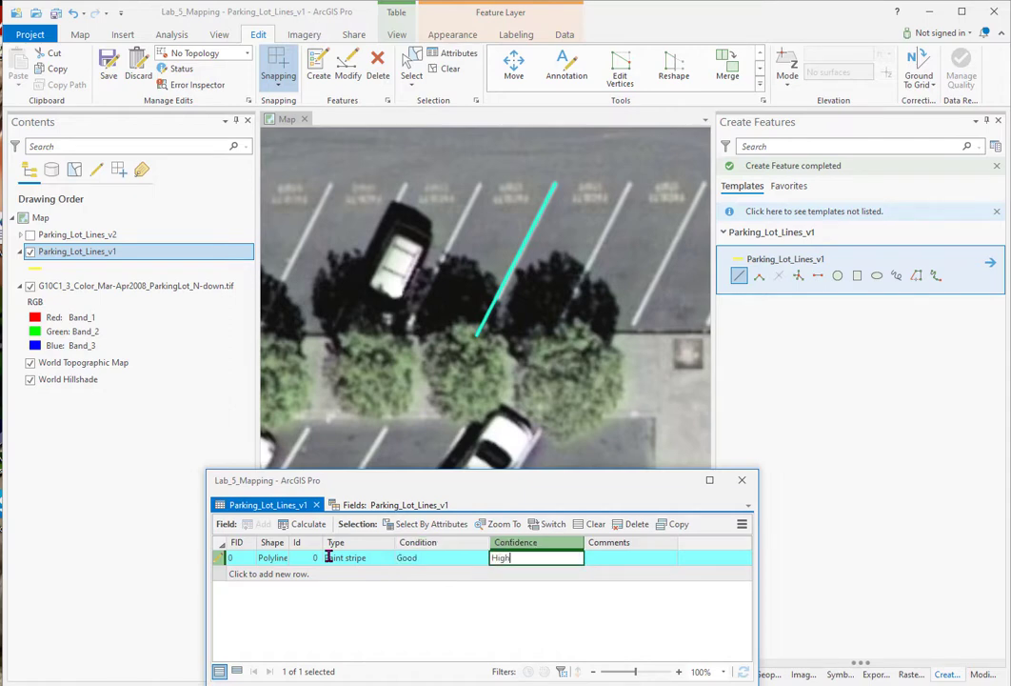
key("Tab")
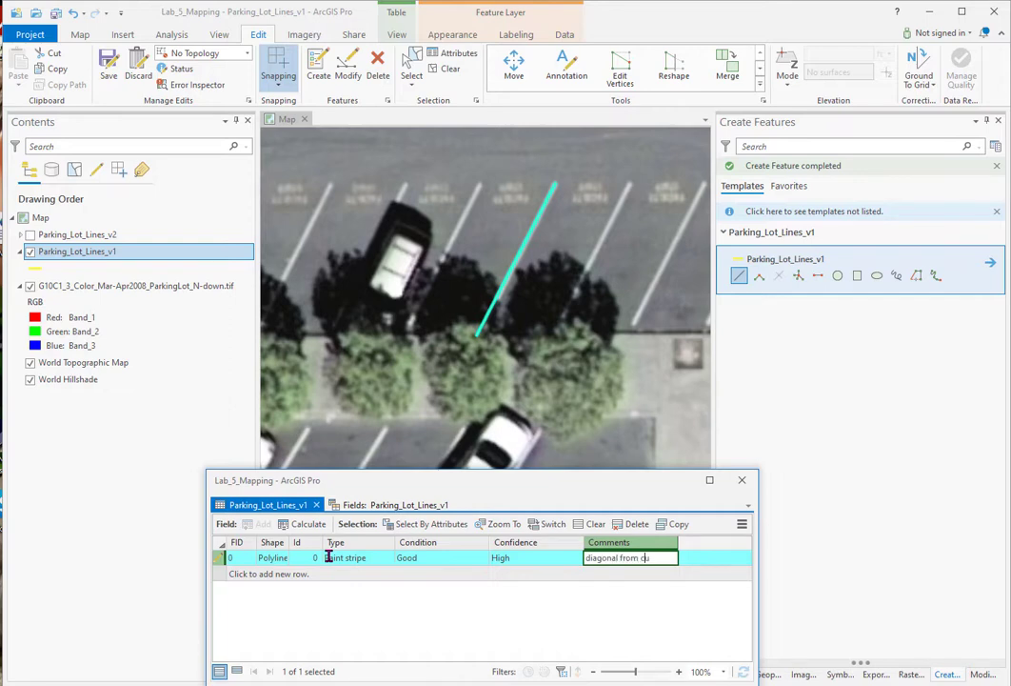
key("Return")
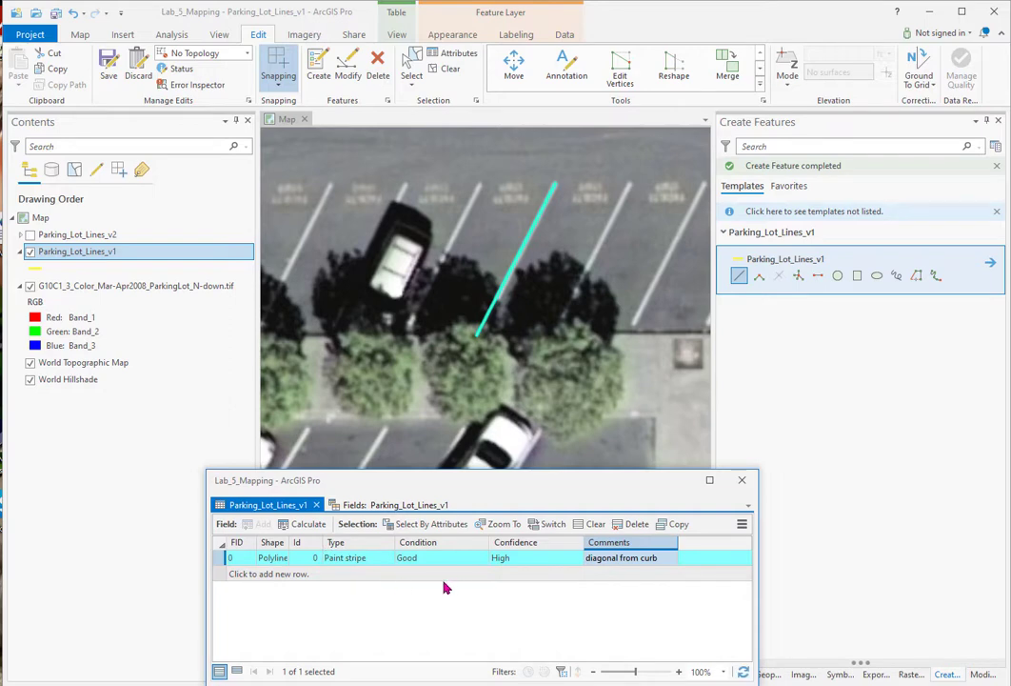
Step: Save all edits, then review the line template's default attributes and return to the template list
left_click(108, 66)
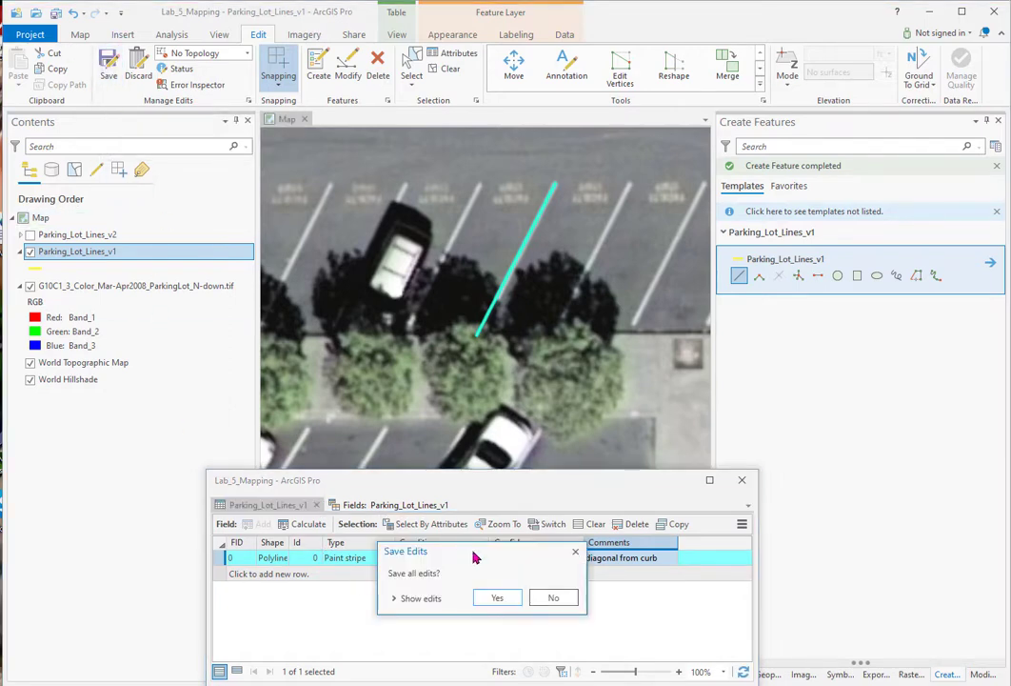
left_click(499, 599)
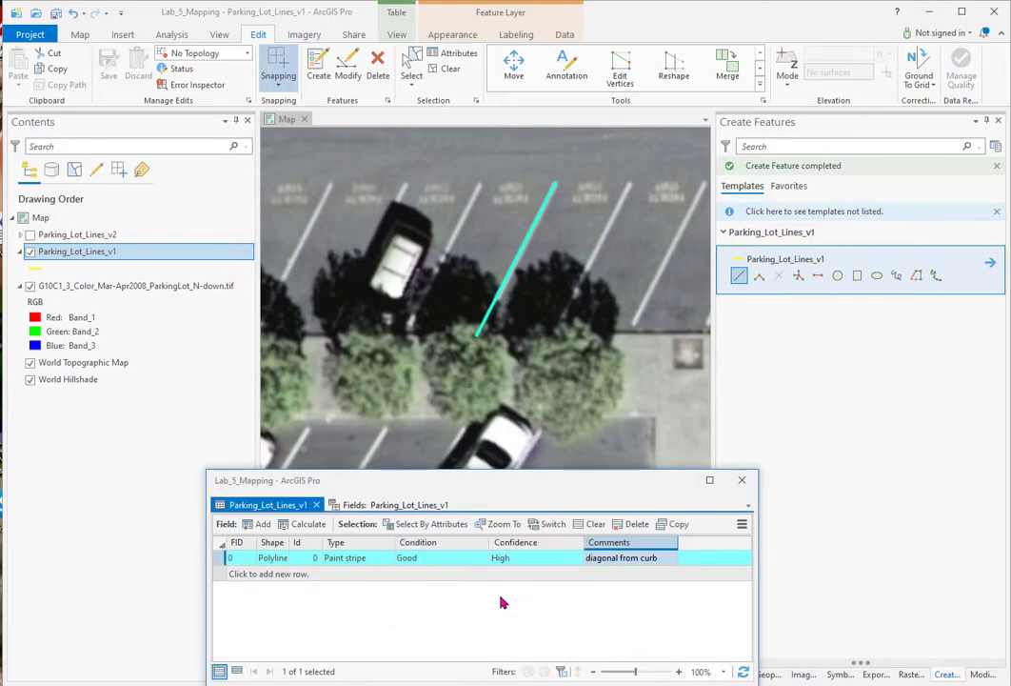
left_click(989, 265)
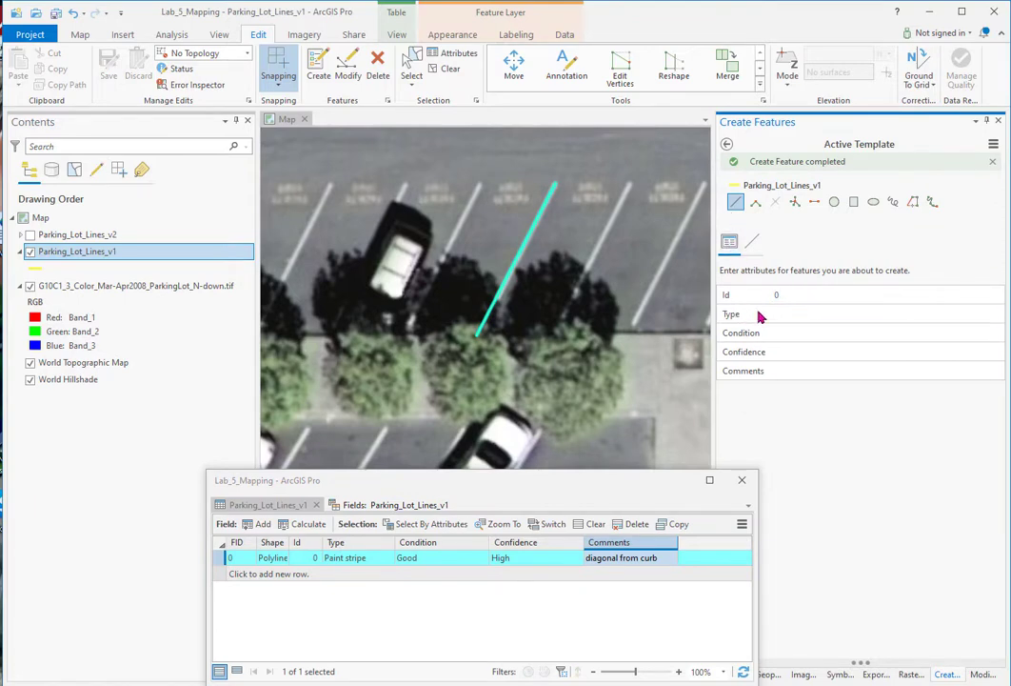
left_click(729, 147)
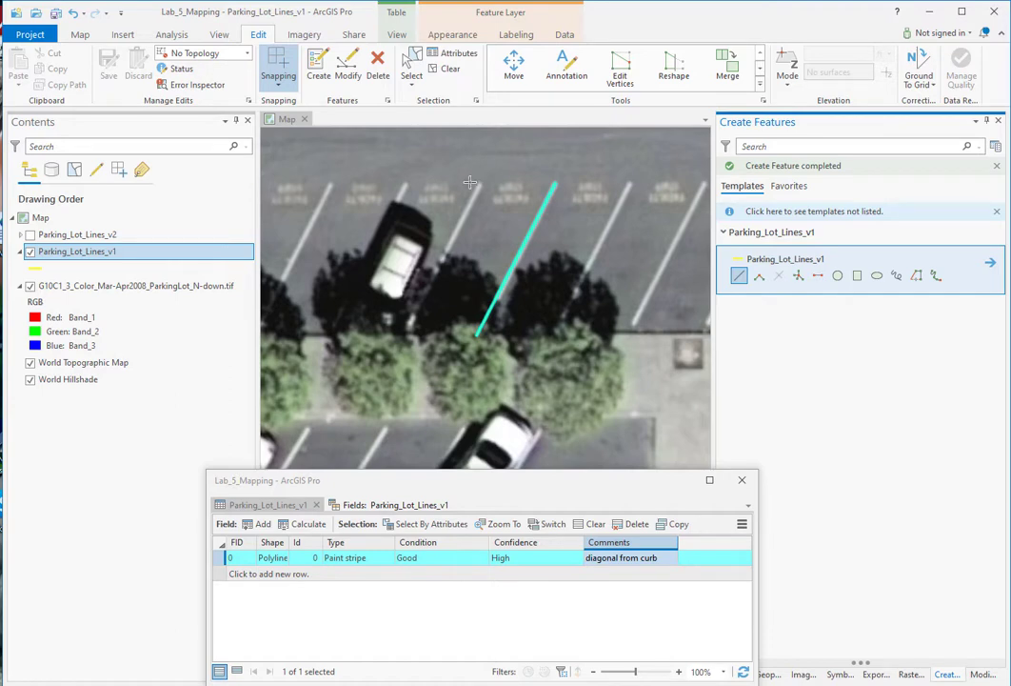
Step: Pan north and draw the horizontal stripe across the end of the upper parking slots
mouse_move(478, 183)
left_mouse_down()
mouse_move(475, 311)
mouse_move(576, 383)
left_mouse_up()
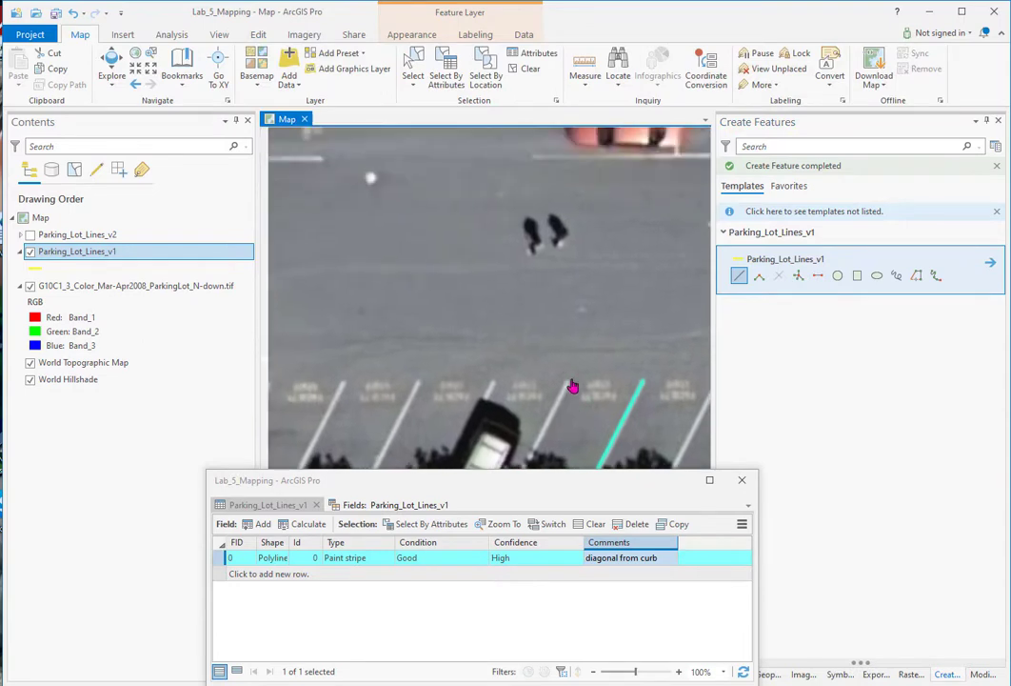
mouse_move(413, 214)
left_mouse_down()
mouse_move(533, 316)
mouse_move(315, 260)
left_mouse_up()
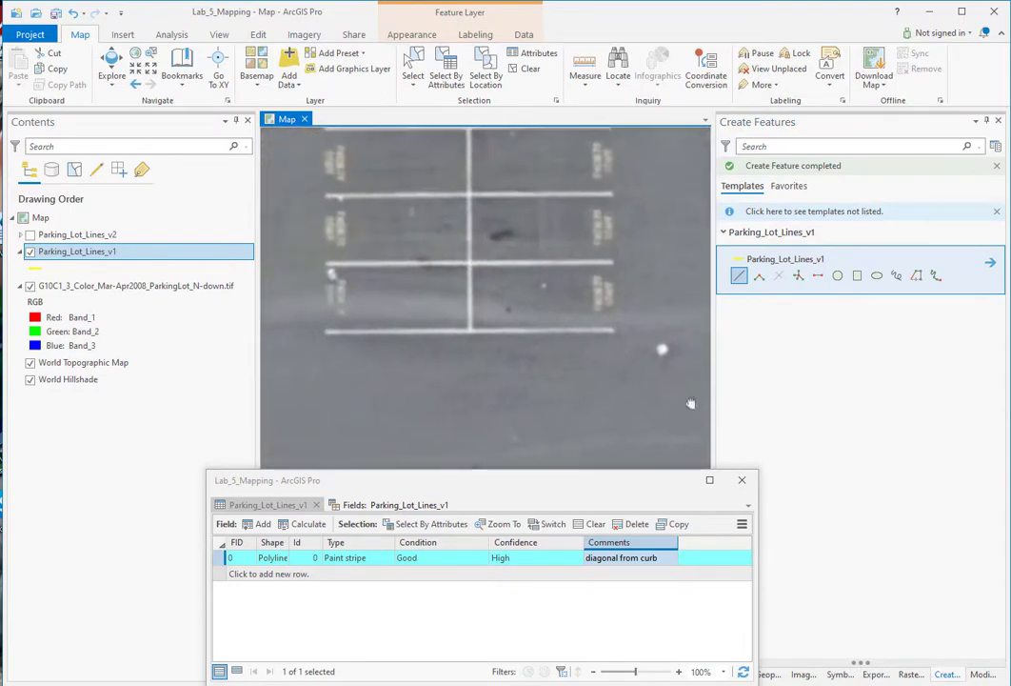
double_click(611, 330)
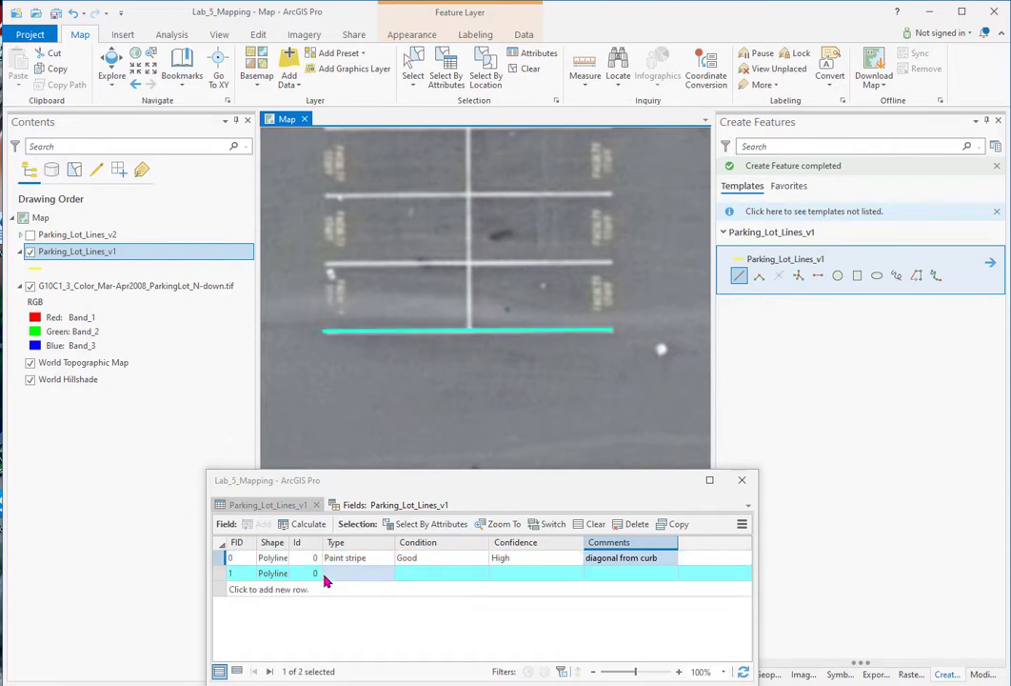
Step: Attribute the new line Paint stripe, Excellent, High, 'end of parking slots'
left_click(329, 573)
type("Pain")
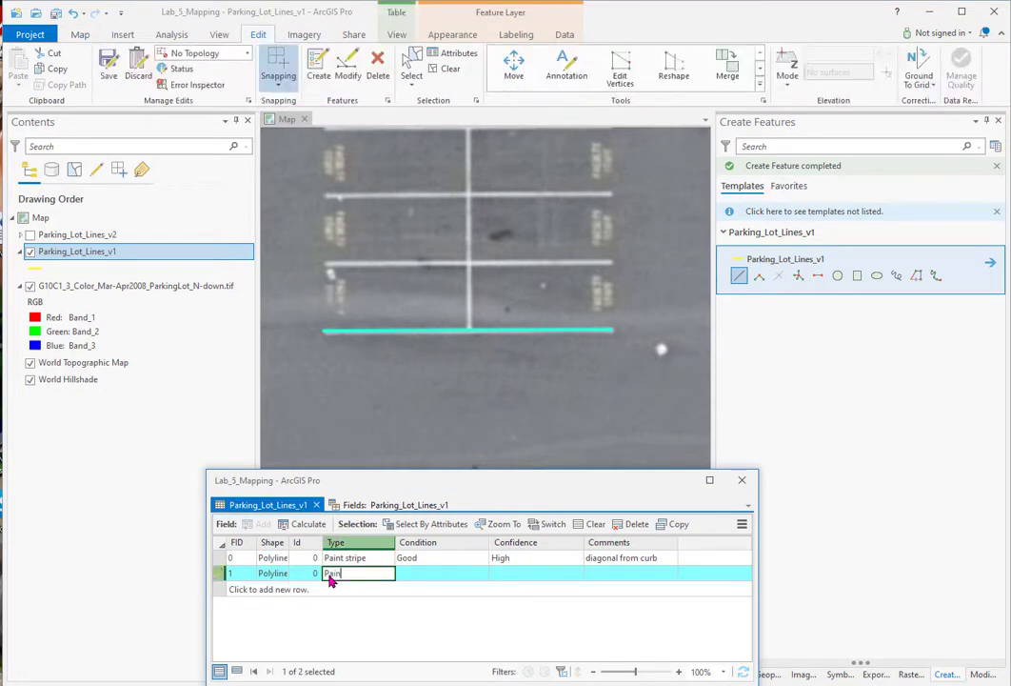
type("t stripe")
key("Tab")
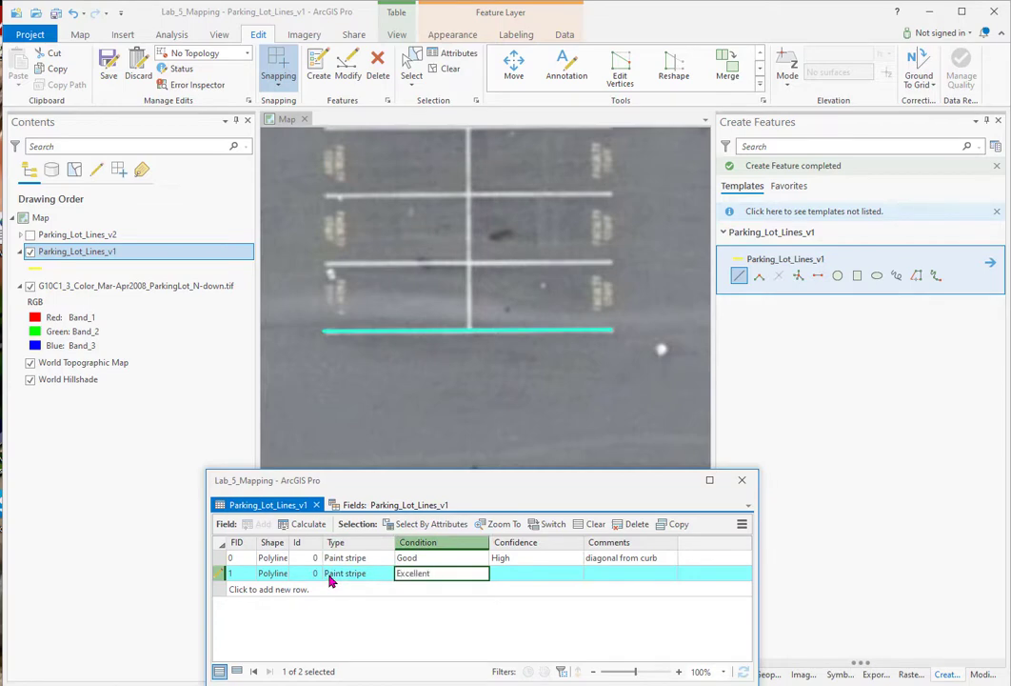
key("Tab")
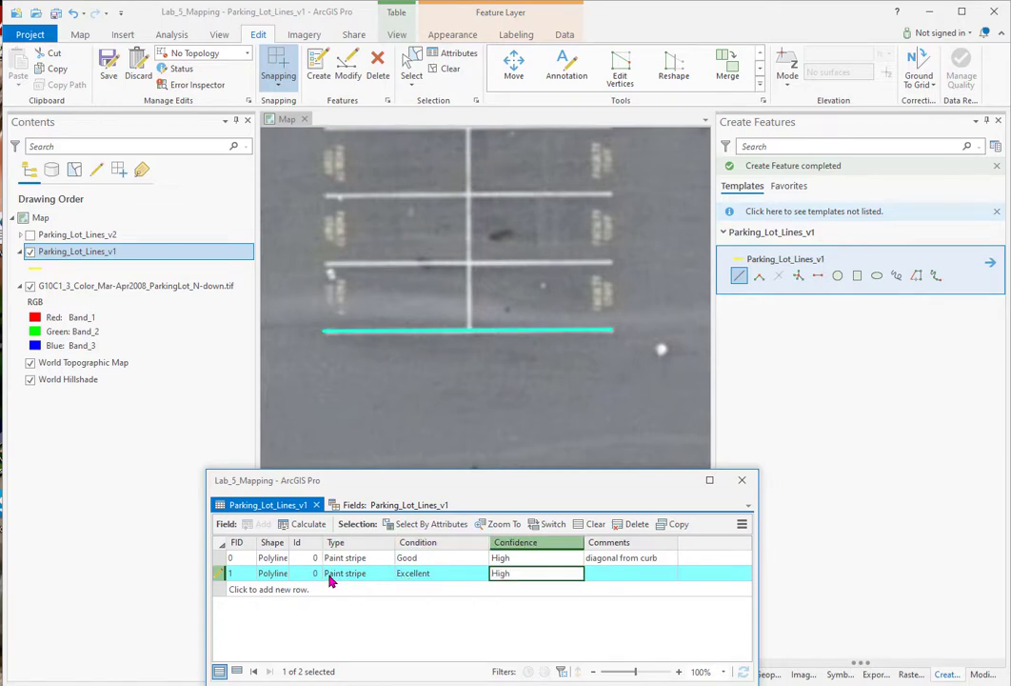
key("Tab")
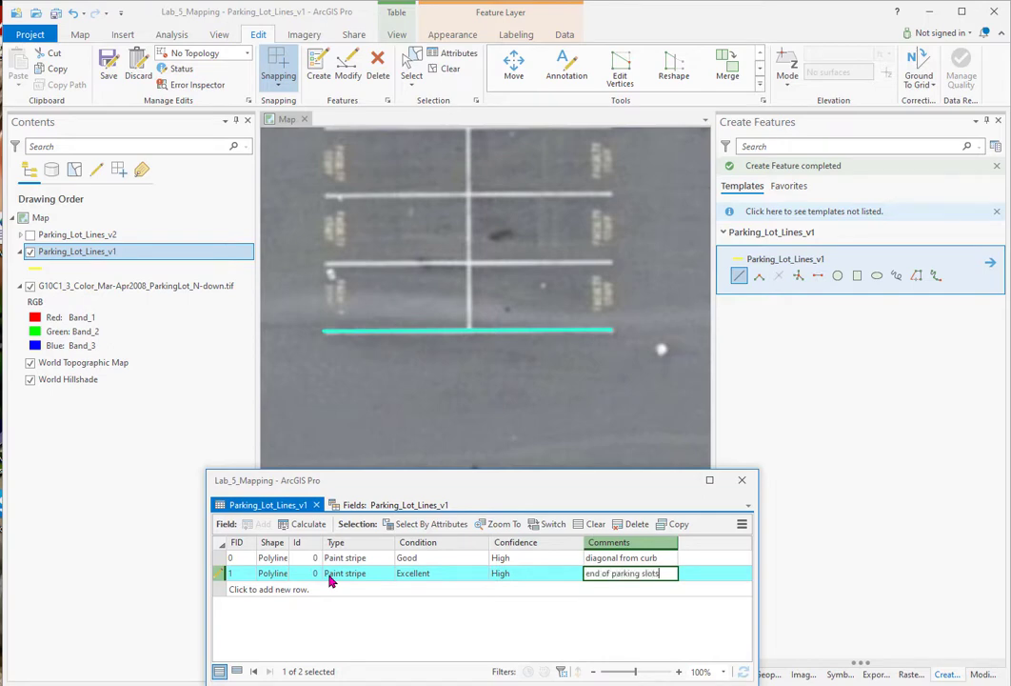
key("Return")
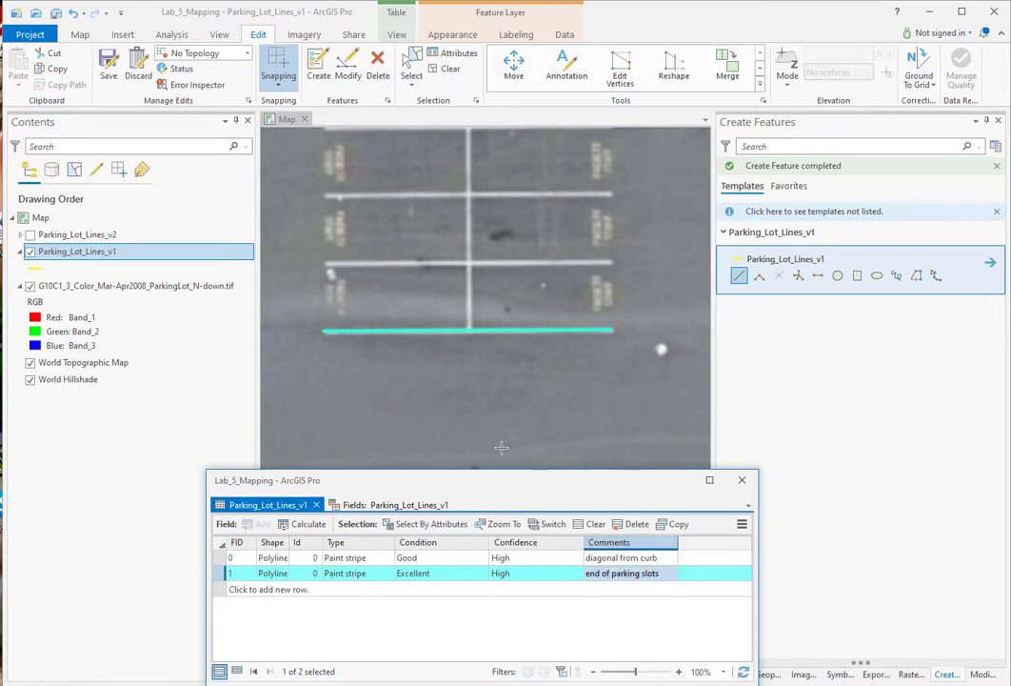
Step: Trace the curved curb around the grass island as a new line, ending at the sidewalk
scroll(493, 390, "down", 2)
scroll(492, 391, "down", 1)
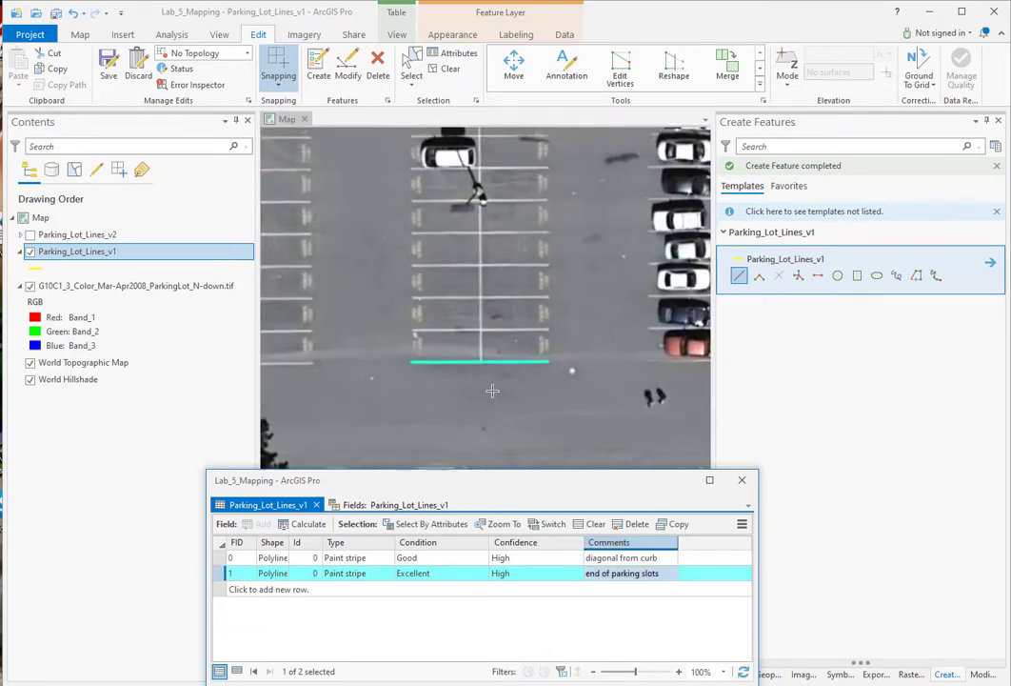
type("ccc")
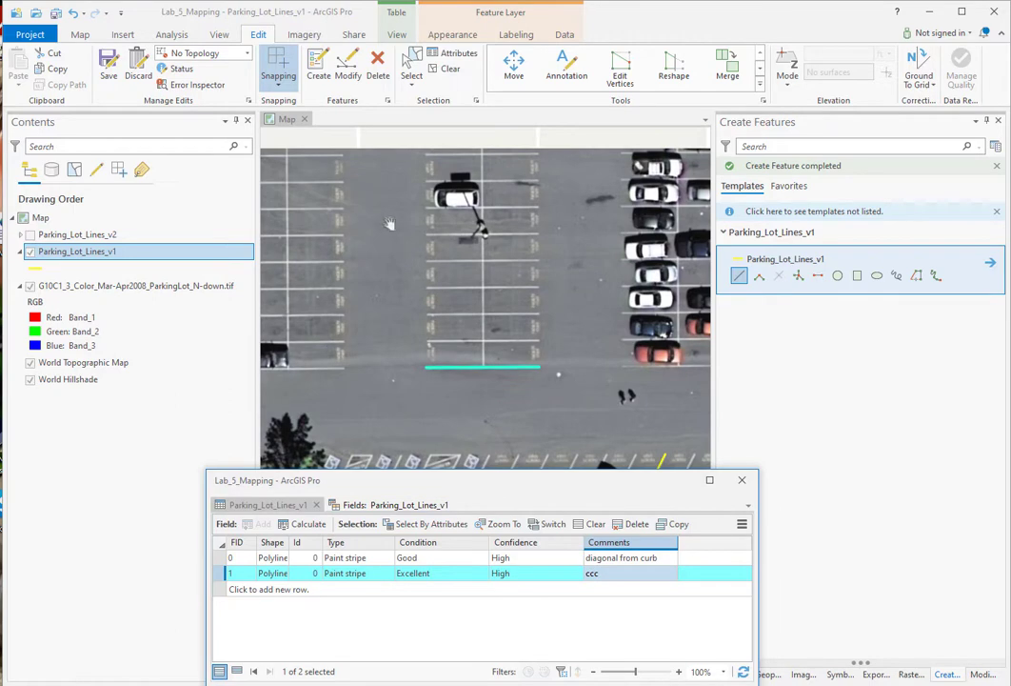
left_click_drag(461, 320, 346, 209)
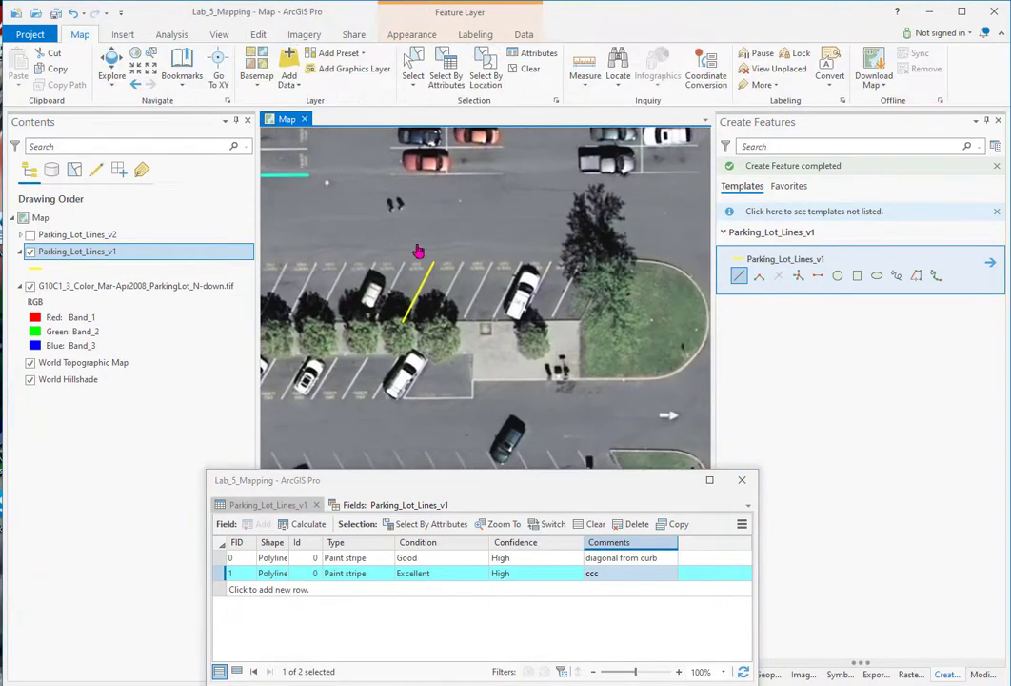
left_click_drag(563, 274, 540, 367)
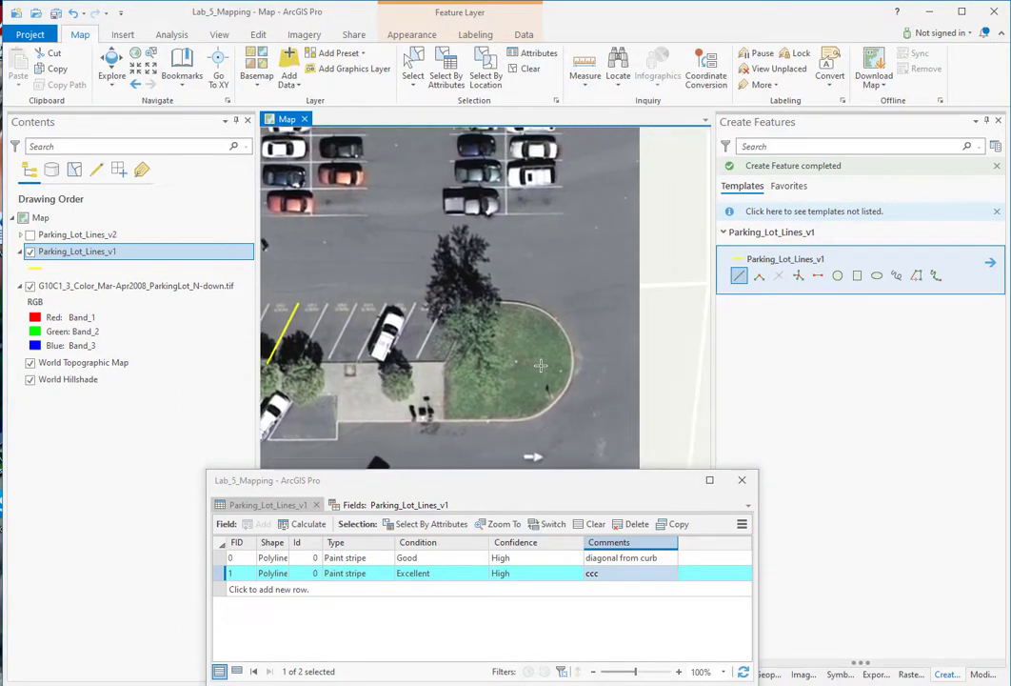
scroll(540, 365, "up", 1)
scroll(526, 373, "up", 1)
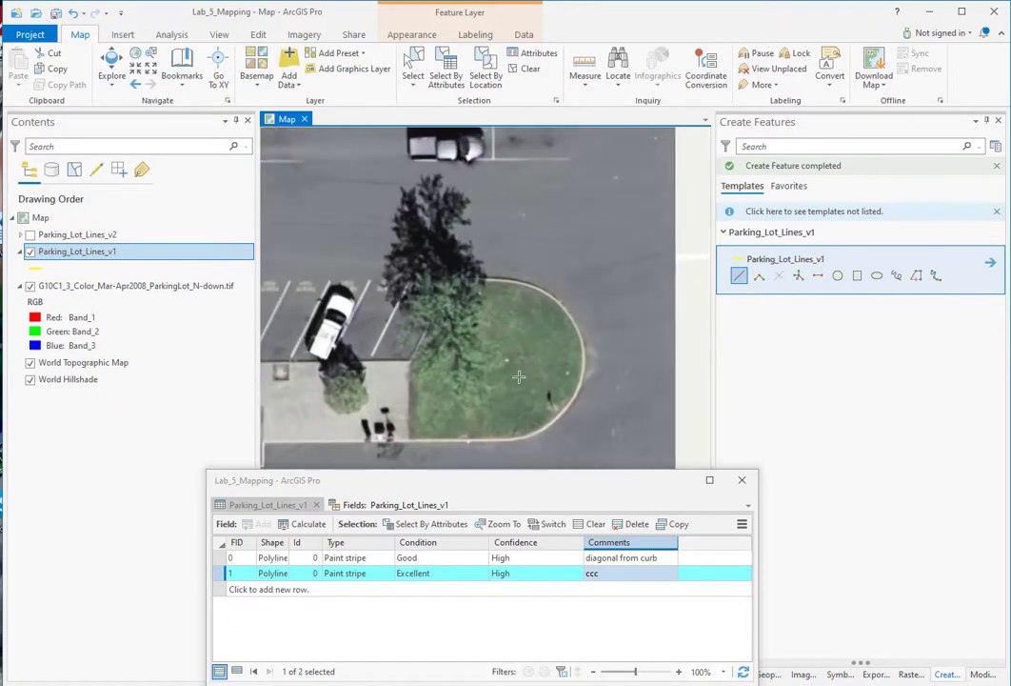
left_click(740, 278)
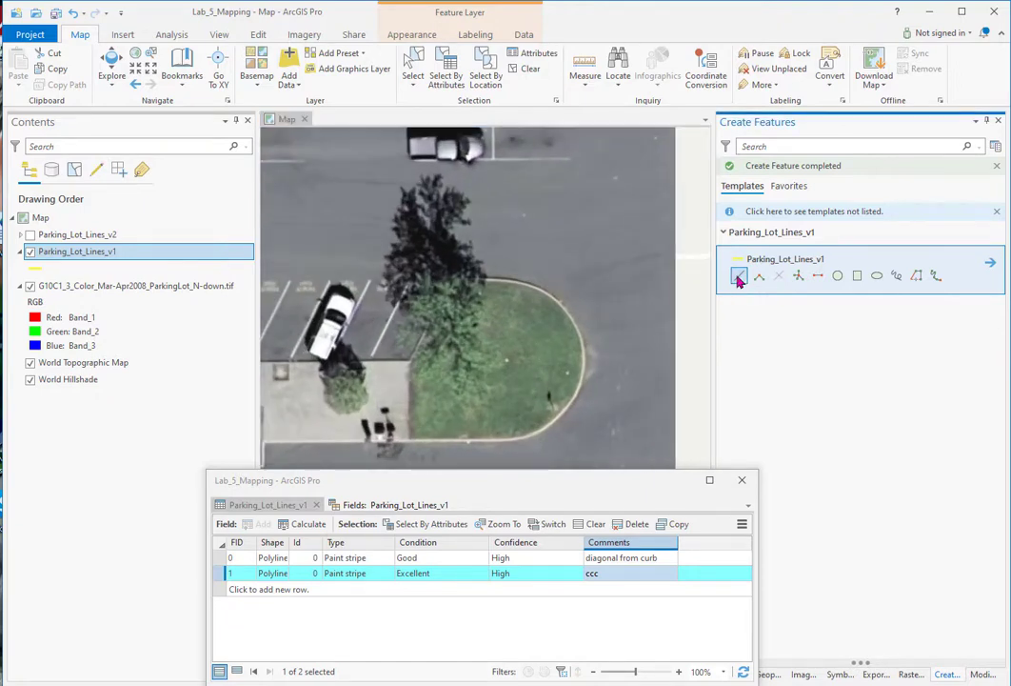
left_click(439, 277)
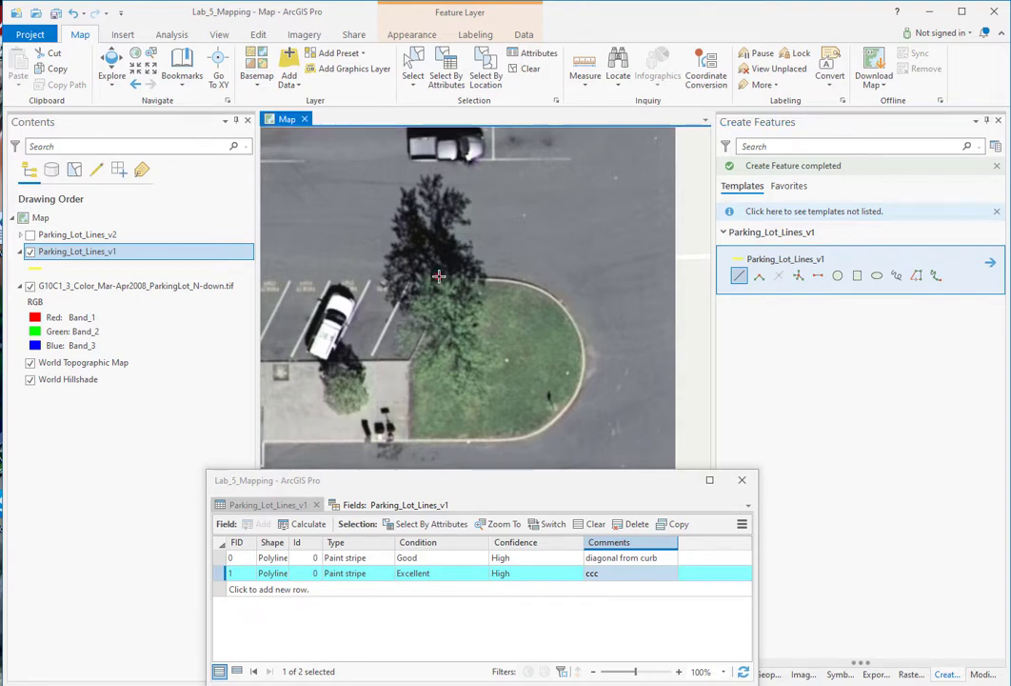
left_click(484, 278)
left_click(521, 284)
left_click(550, 298)
left_click(569, 318)
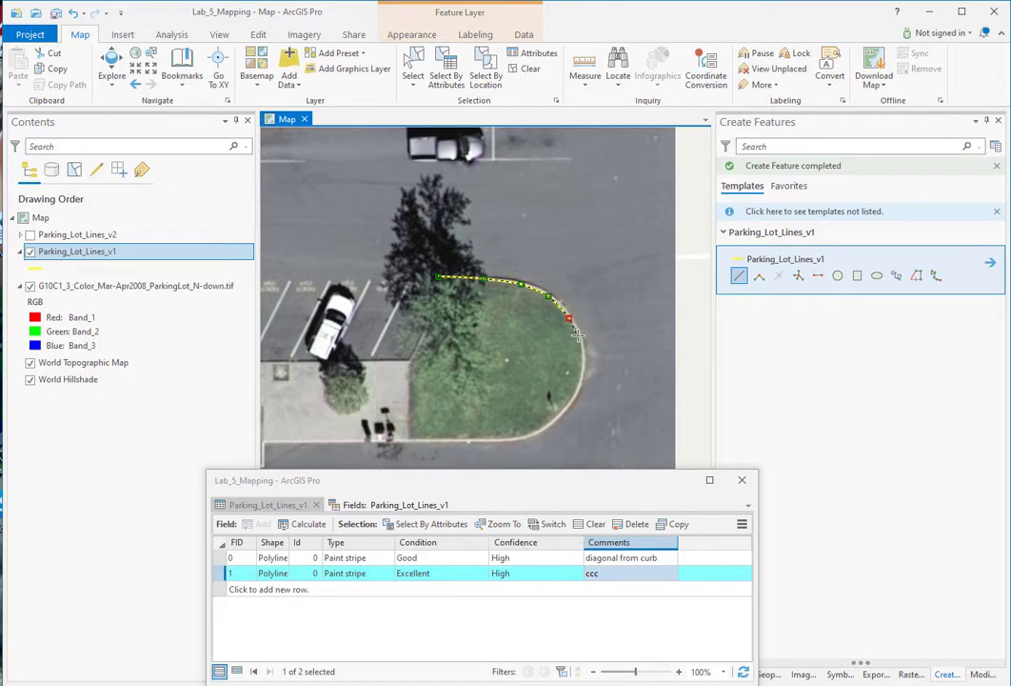
left_click(584, 345)
left_click(580, 389)
left_click(566, 410)
left_click(517, 439)
double_click(408, 440)
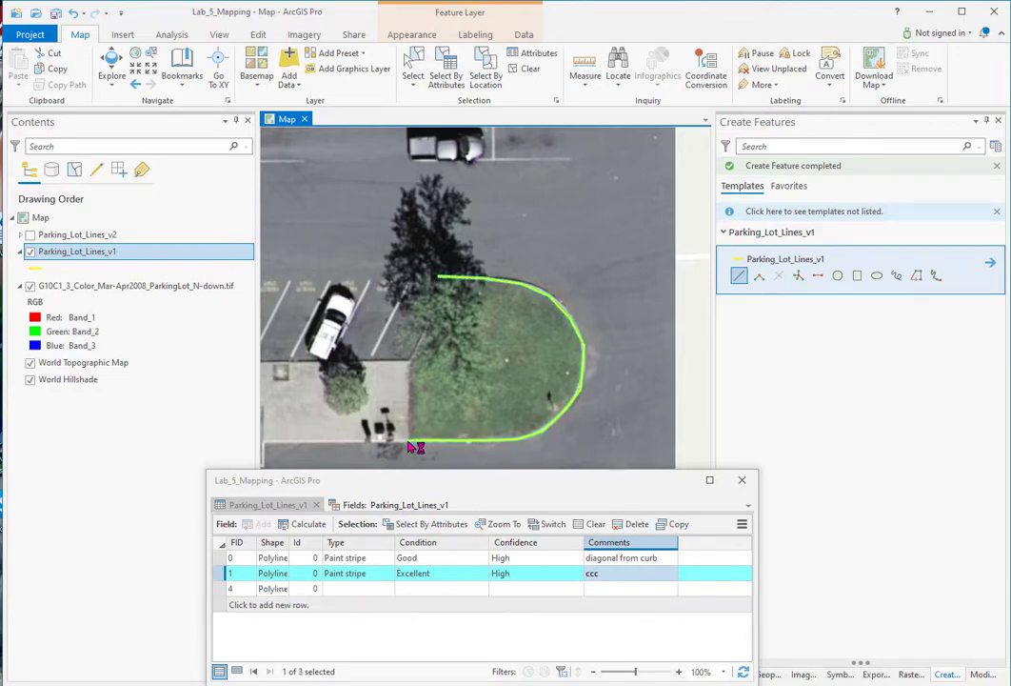
Step: Attribute the curb line Curb, Good, High and change row 1's 'ccc' comment to 'end of parking slot'
left_click(326, 592)
type("Cu")
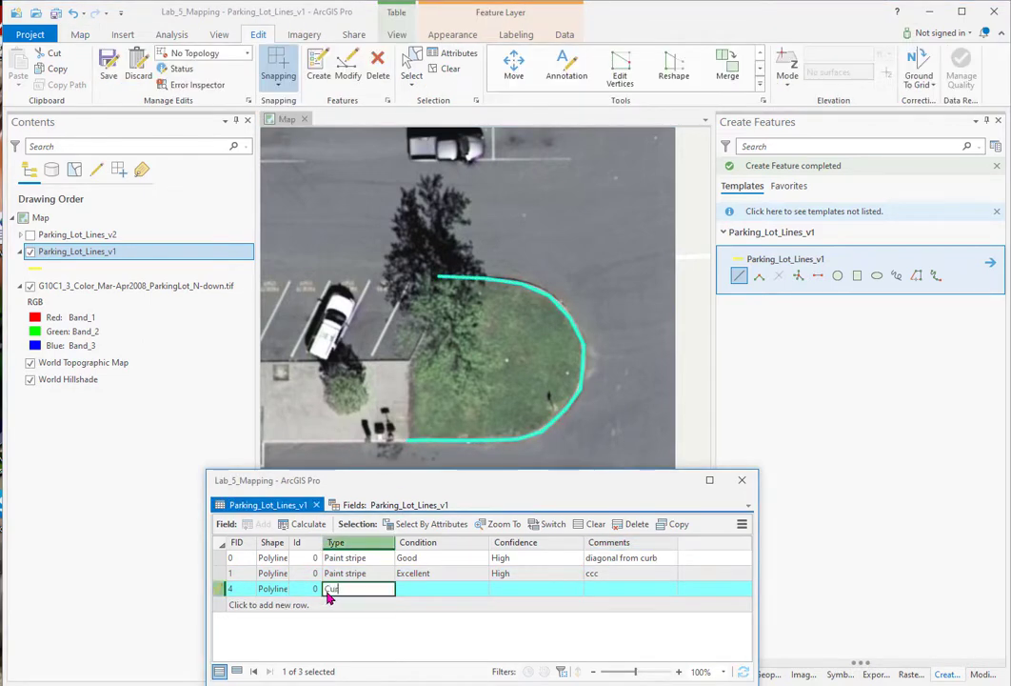
type("rb")
key("Tab")
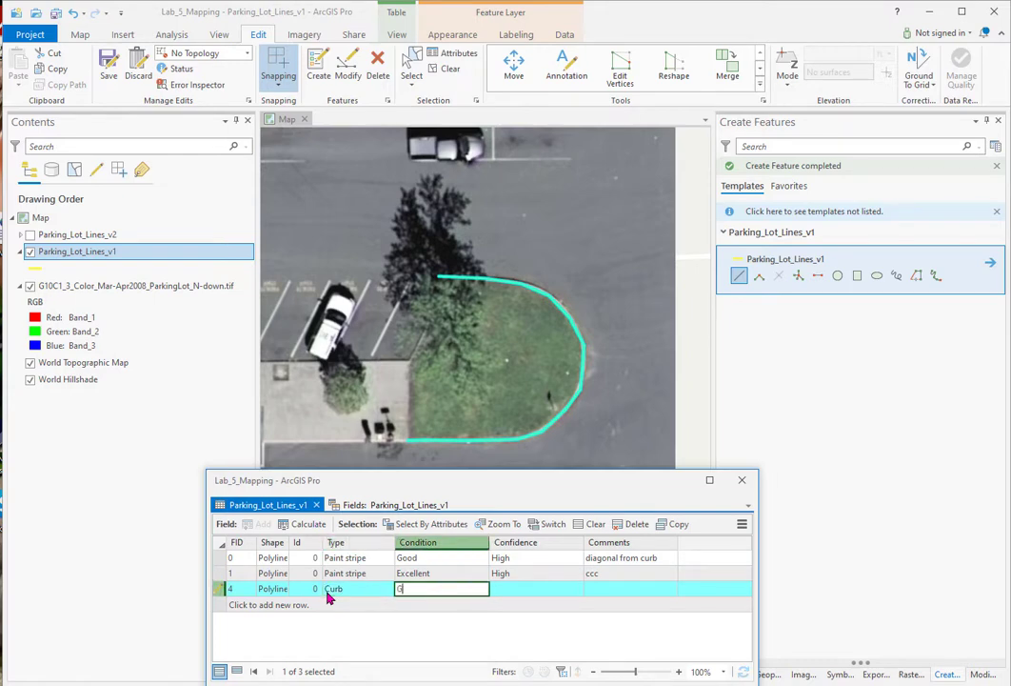
type("Good")
key("Tab")
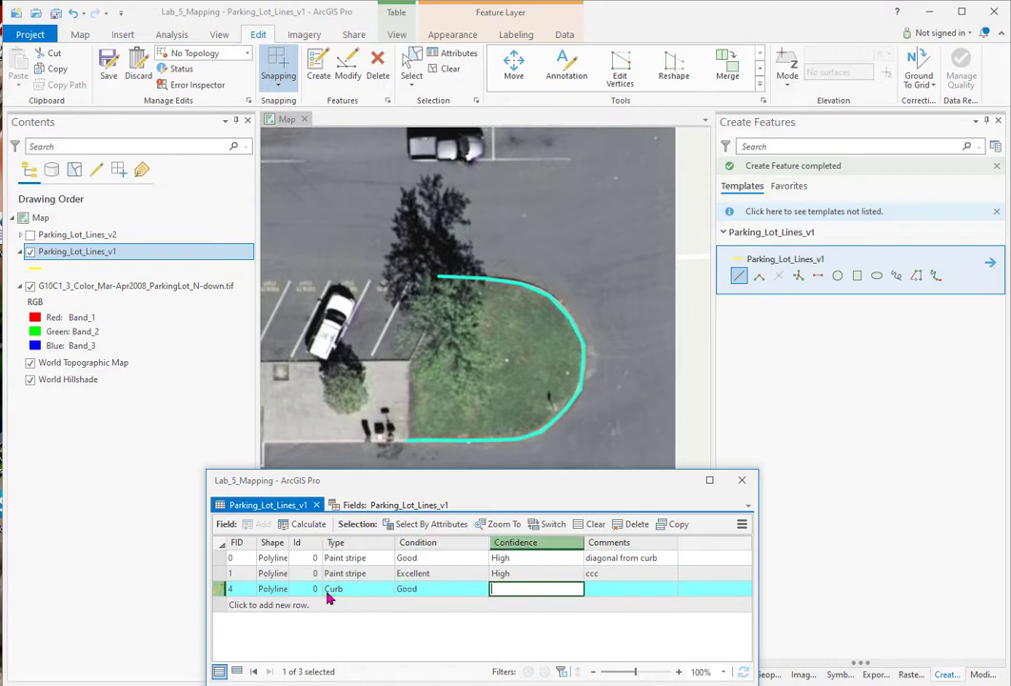
key("Tab")
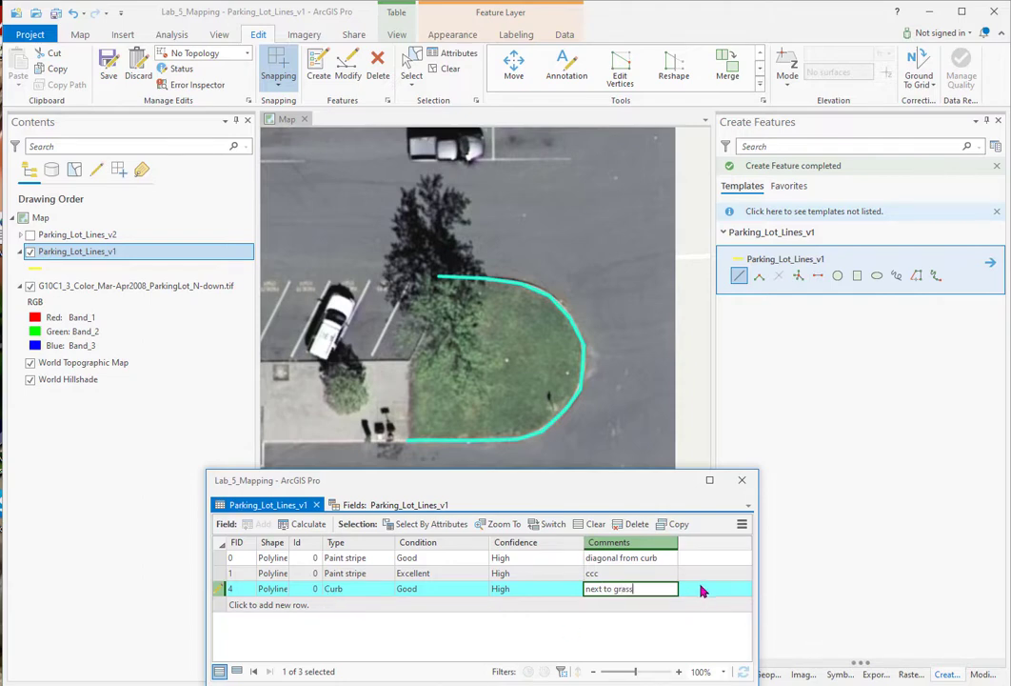
double_click(602, 573)
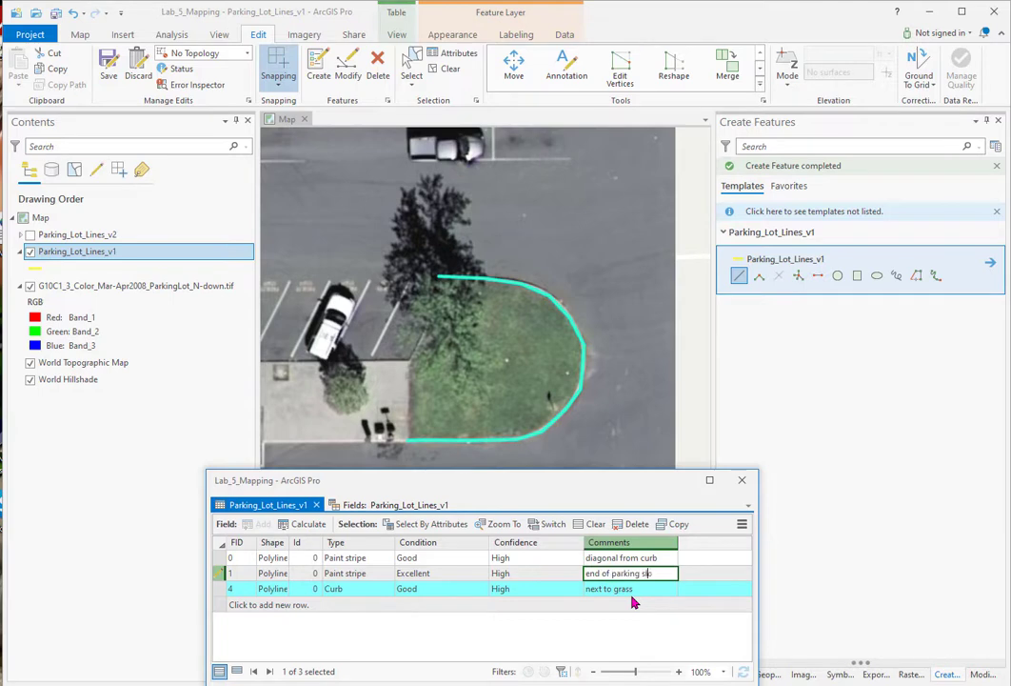
double_click(548, 572)
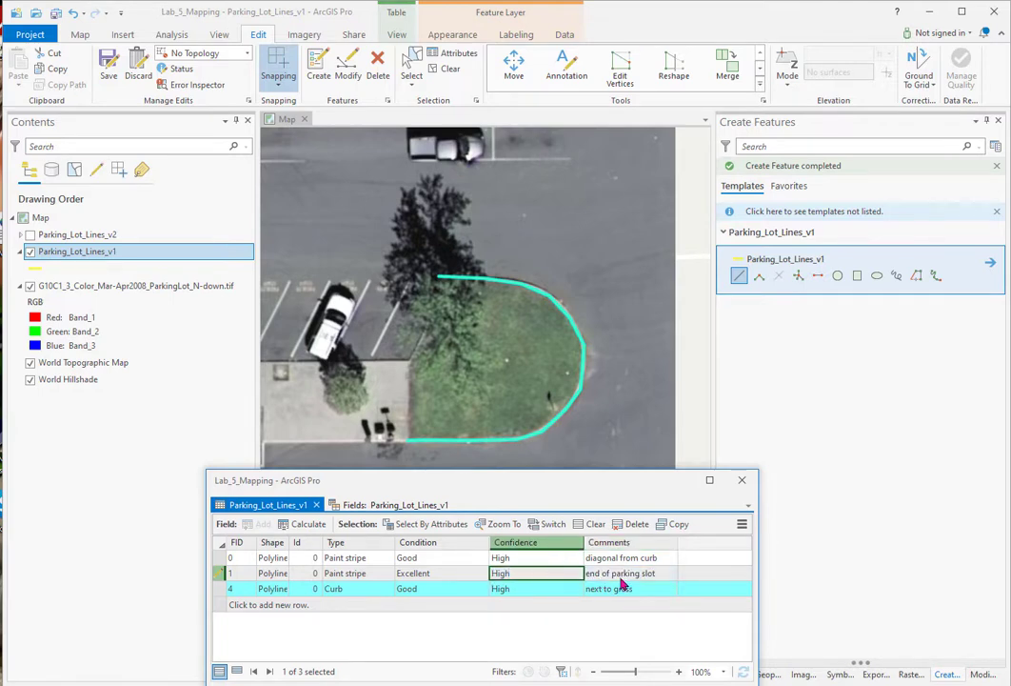
Step: Save all line edits and clear the selected curb line
left_click(105, 67)
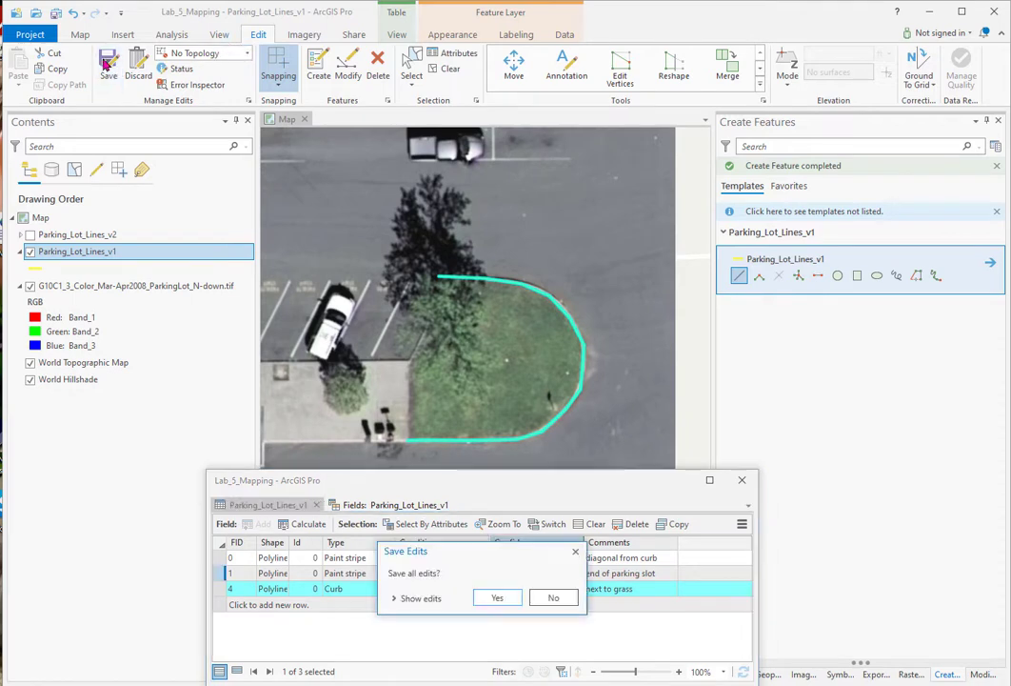
left_click(496, 598)
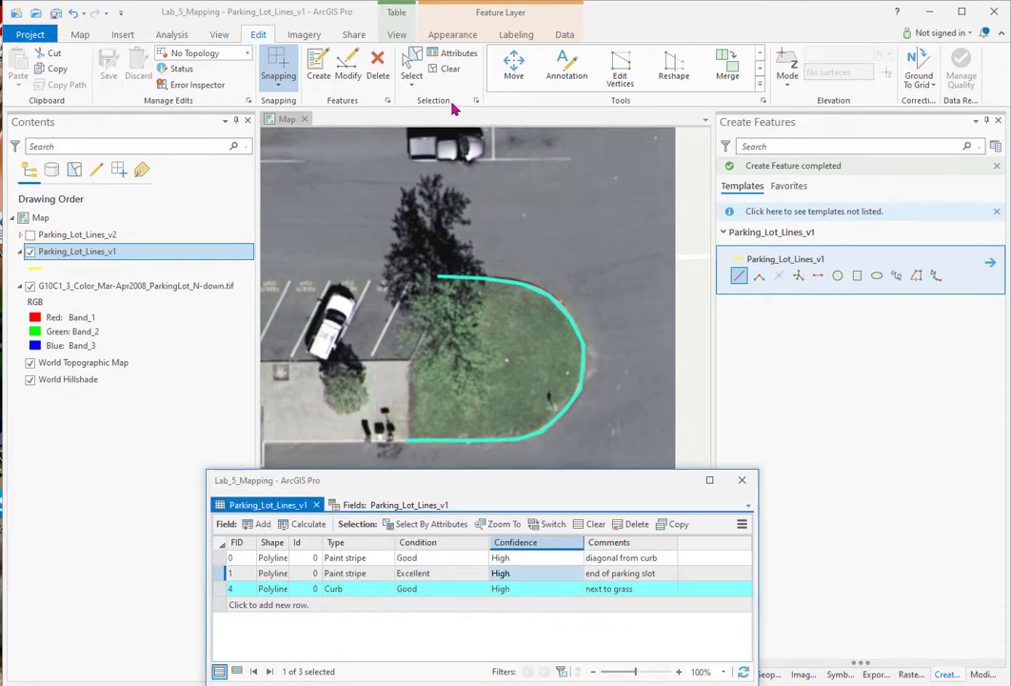
left_click(446, 76)
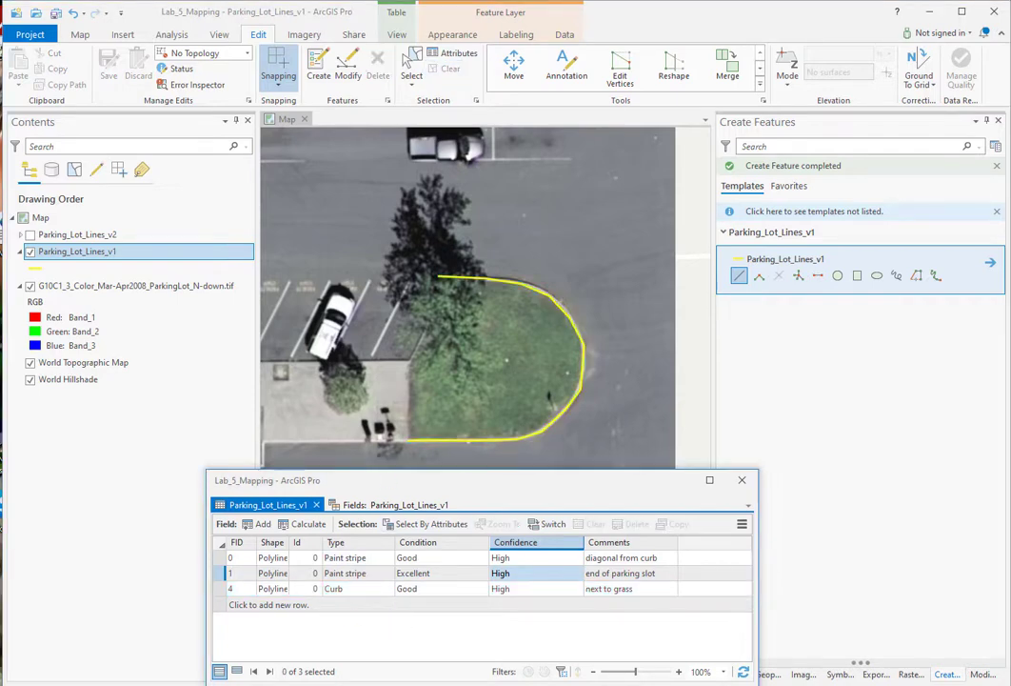
Step: Zoom to the full Parking_Lot_Lines_v1 extent and bring up the Lab 5 Output folder window
right_click(110, 253)
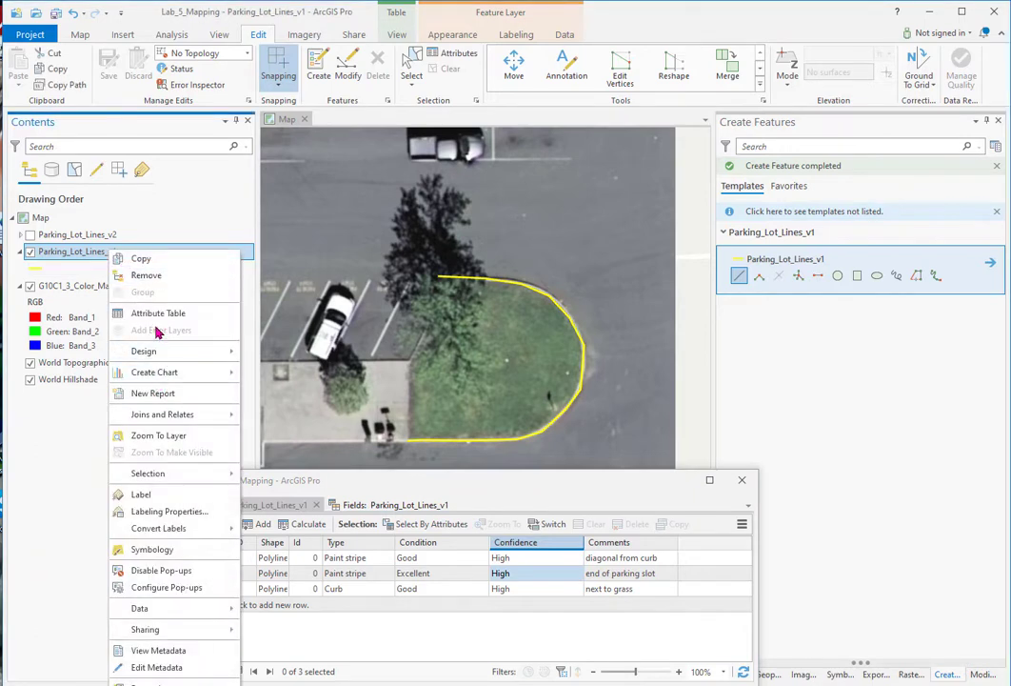
left_click(166, 445)
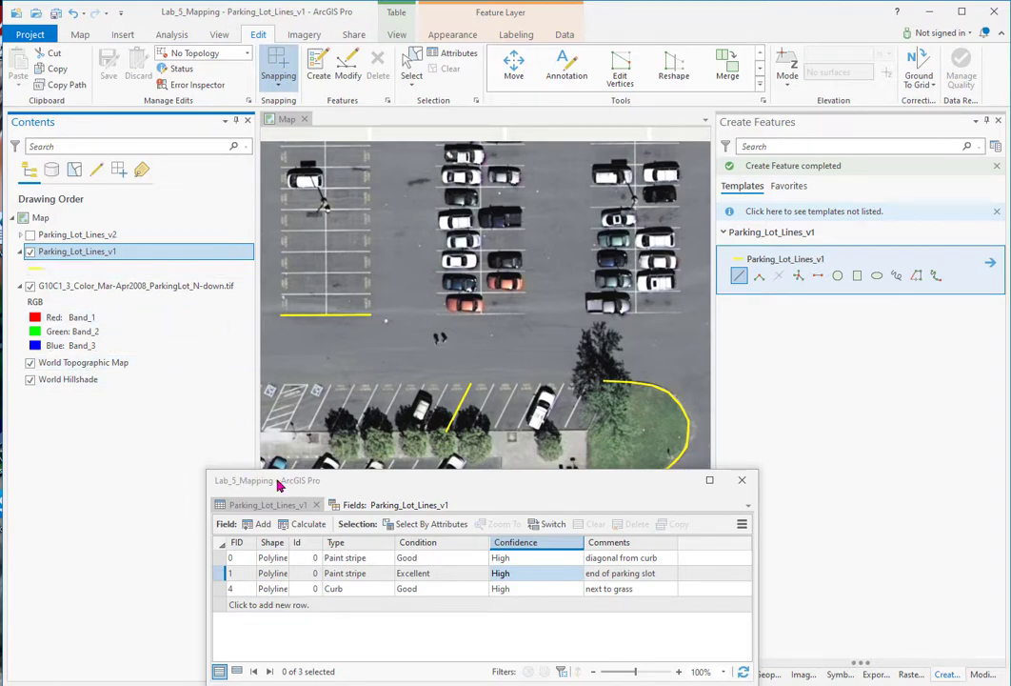
left_click(78, 35)
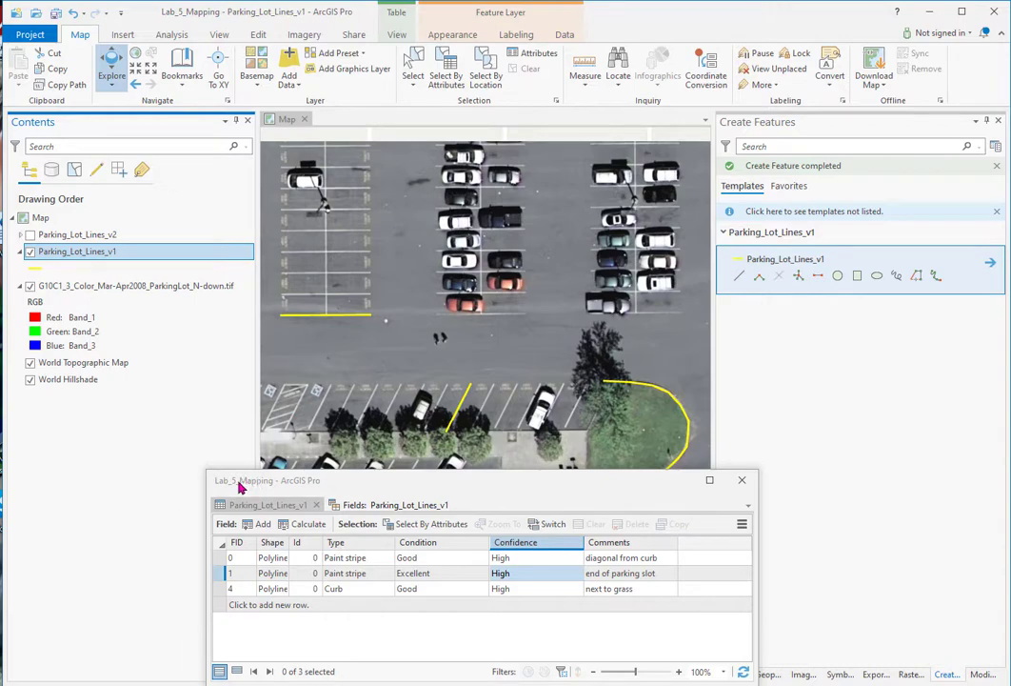
key("alt+Tab")
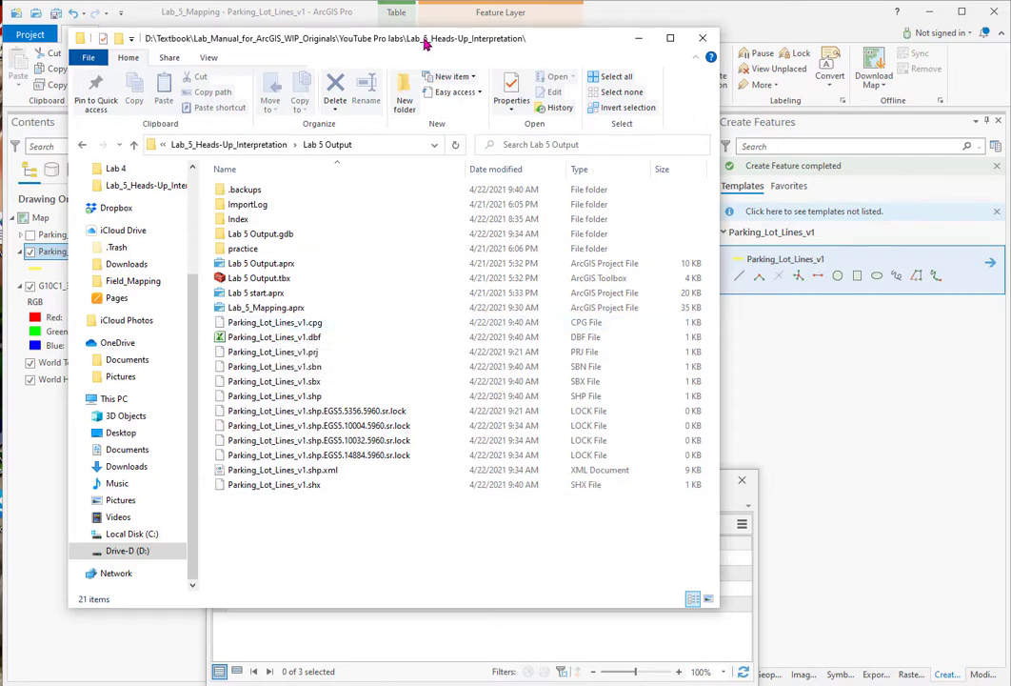
Step: Drag the Lab 5 Output File Explorer window off screen to reveal the ArcGIS Pro map
left_click_drag(426, 44, 0, 48)
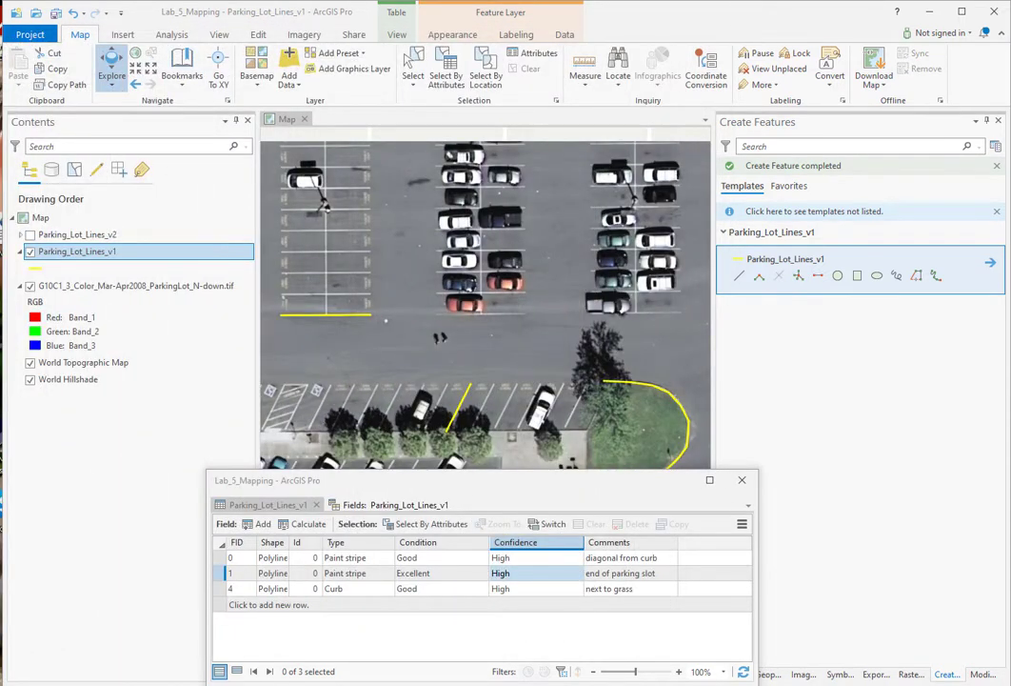
Step: Shift the attribute table left and drag Parking Lot Points.lyr from the Catalog into Contents
left_click_drag(481, 483, 325, 488)
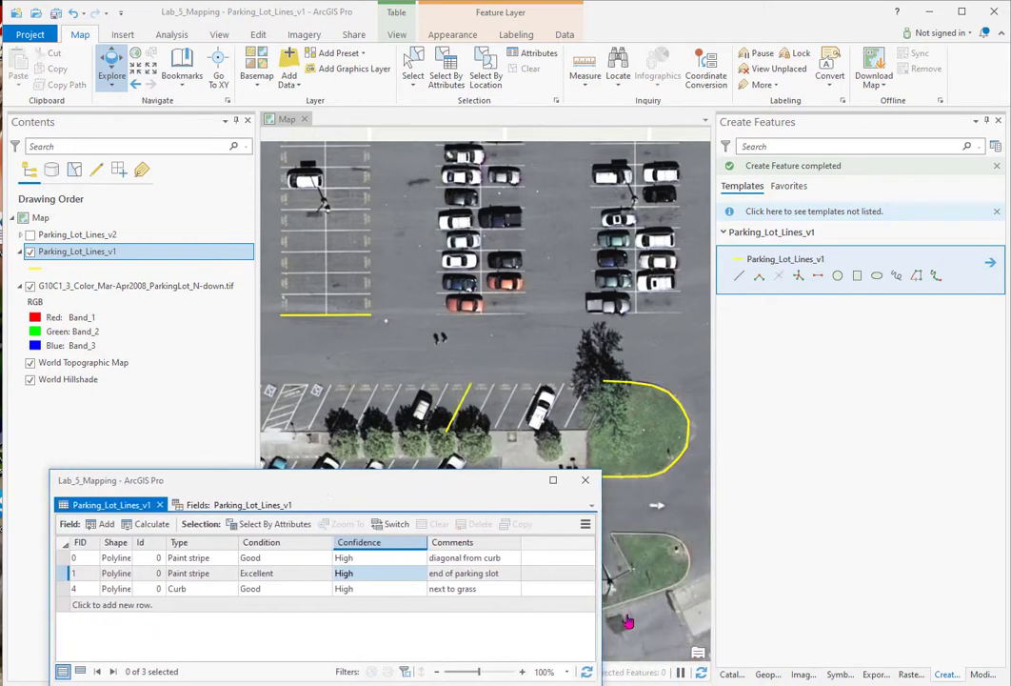
left_click(731, 674)
left_click(258, 35)
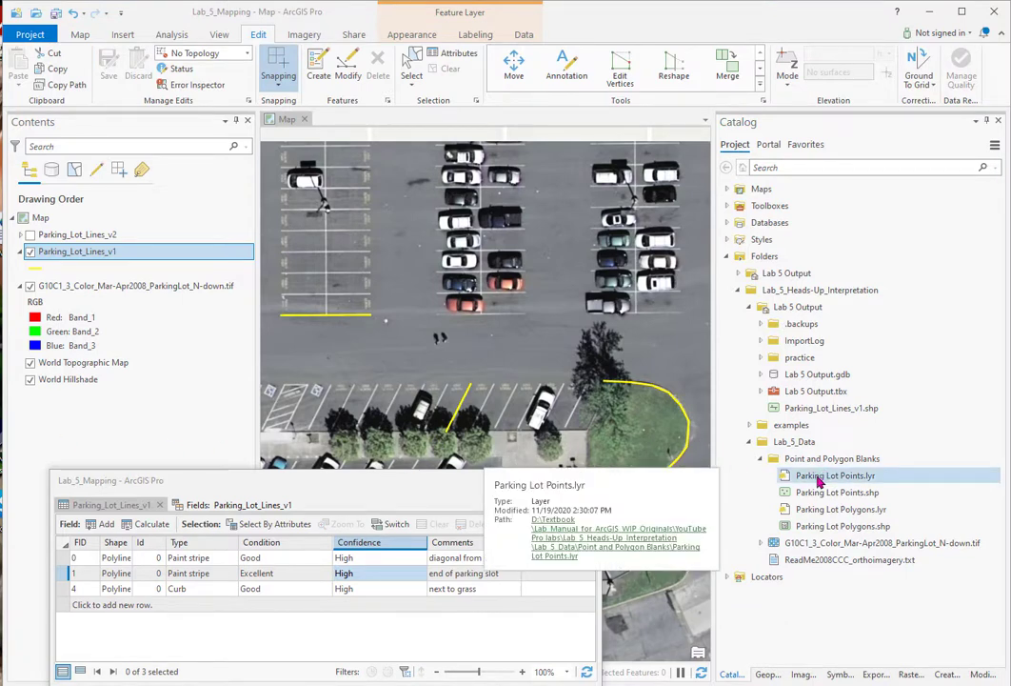
left_click_drag(821, 481, 151, 236)
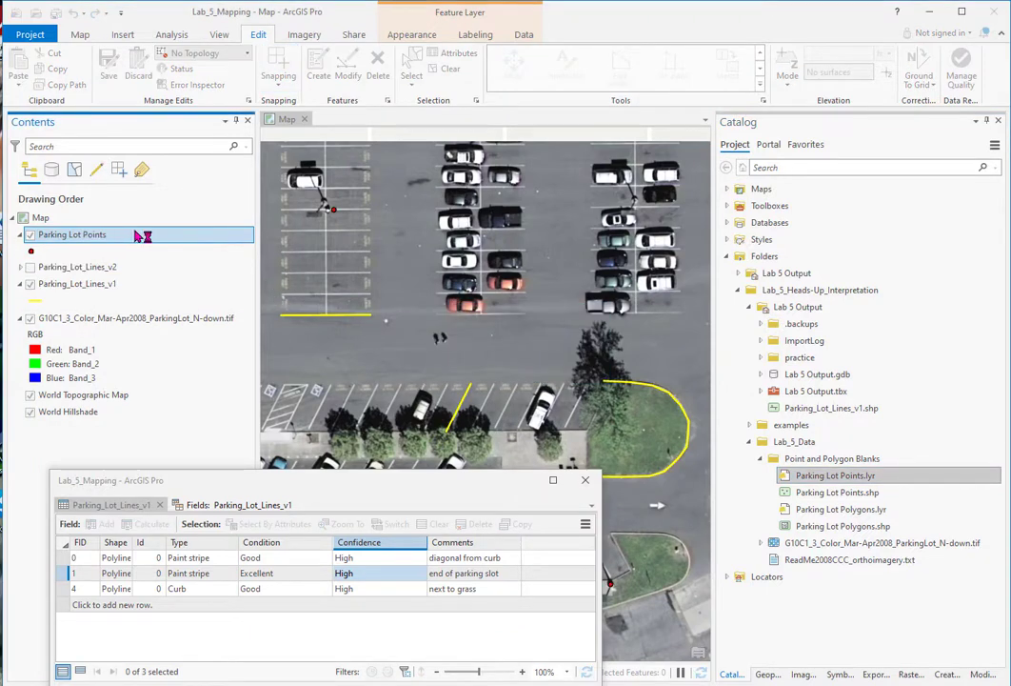
right_click(135, 234)
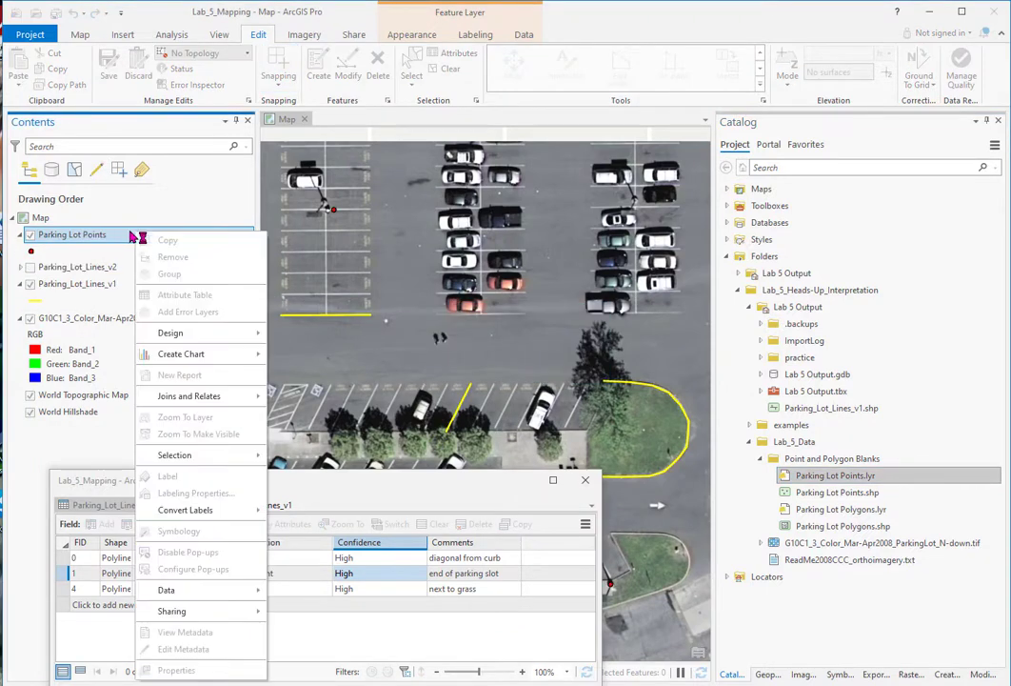
right_click(66, 234)
right_click(66, 234)
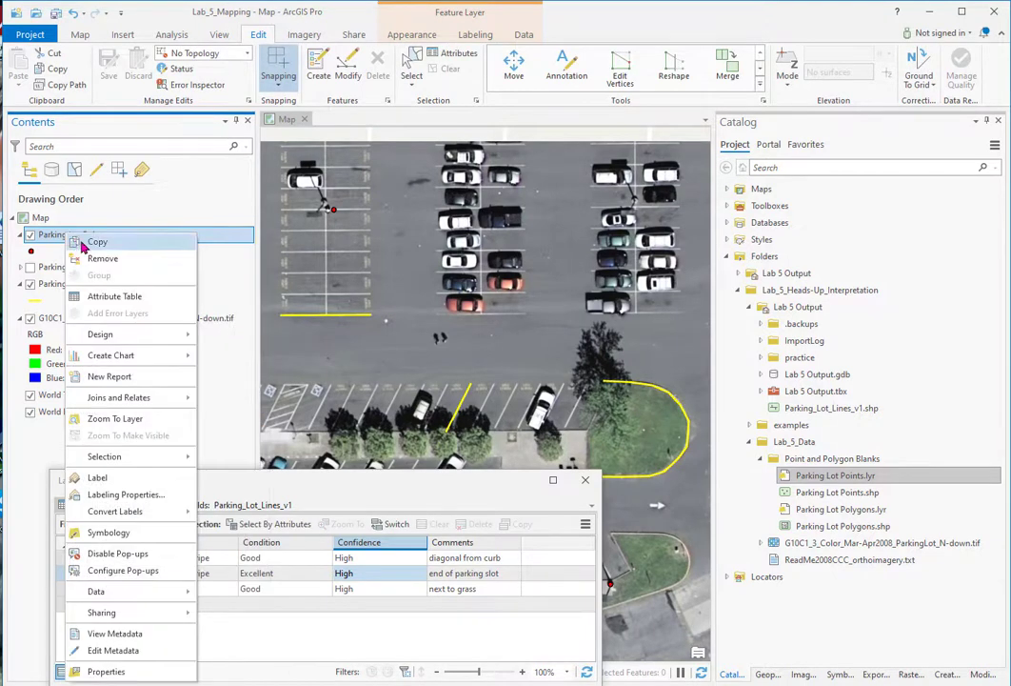
Step: Zoom to the Parking Lot Points layer and zoom in closer on the point
left_click(129, 419)
scroll(456, 334, "up", 3)
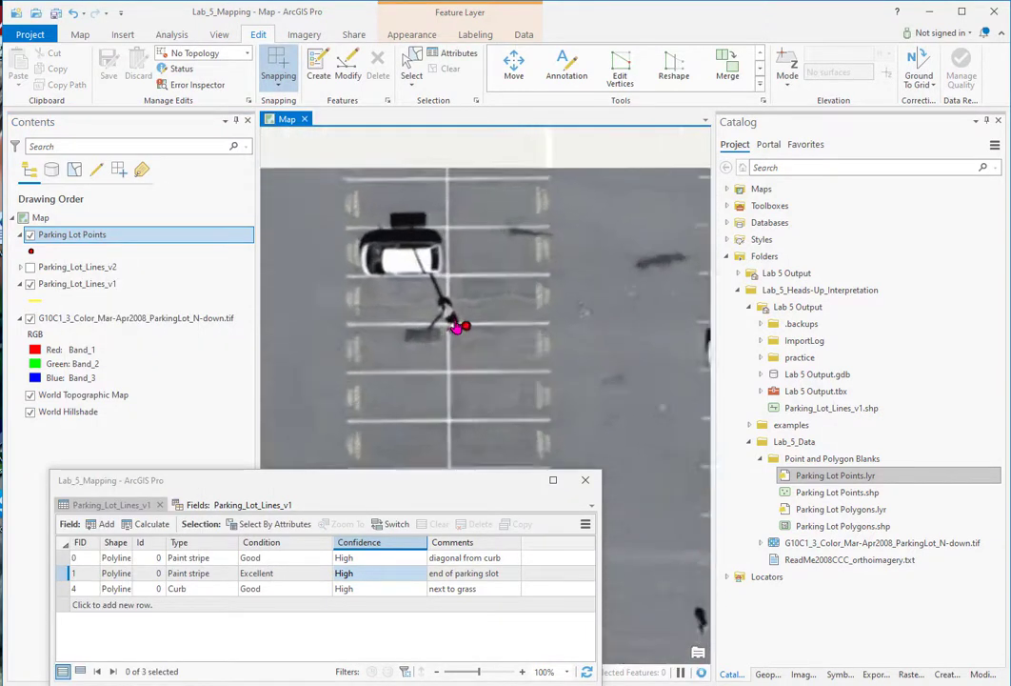
scroll(422, 356, "up", 1)
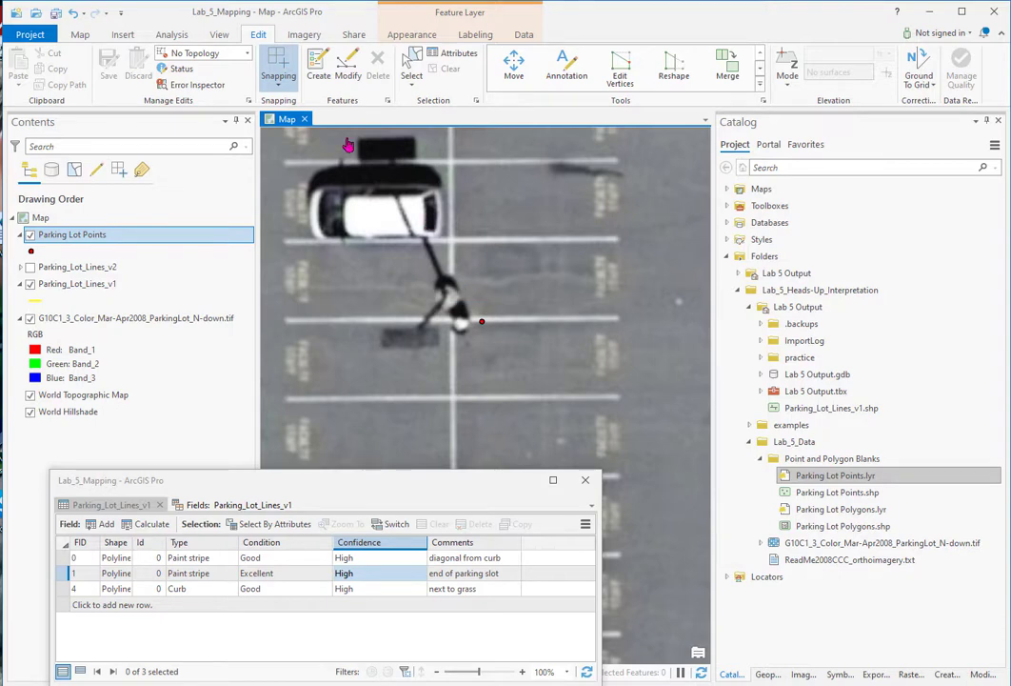
Step: Move the parking-lot point up and left beside the parked white car and save the edit
left_click(347, 63)
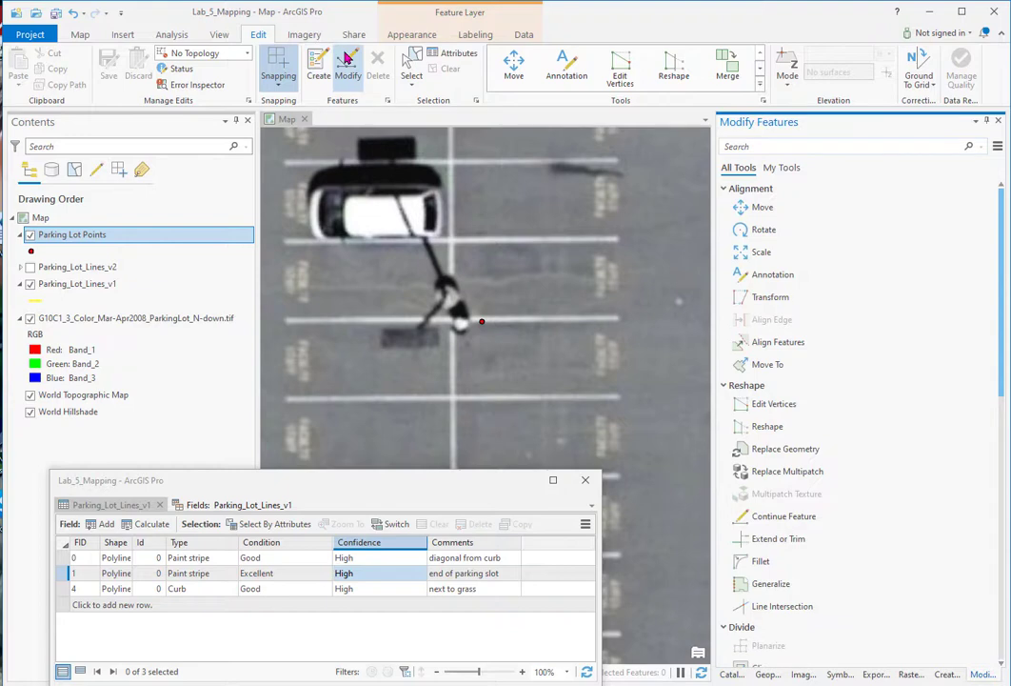
left_click(751, 210)
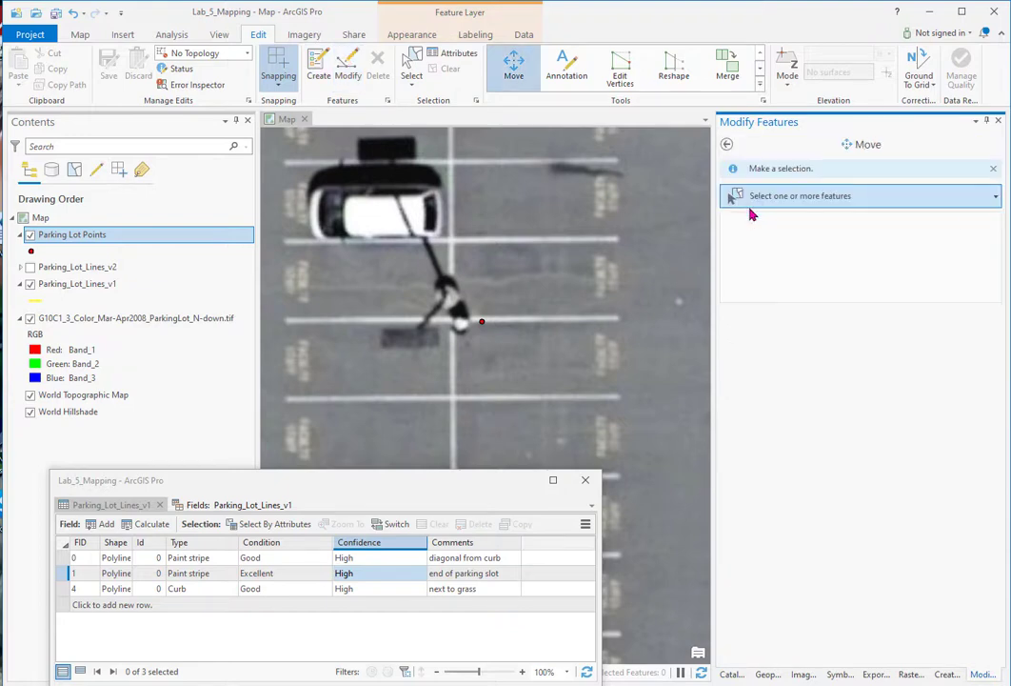
left_click(483, 328)
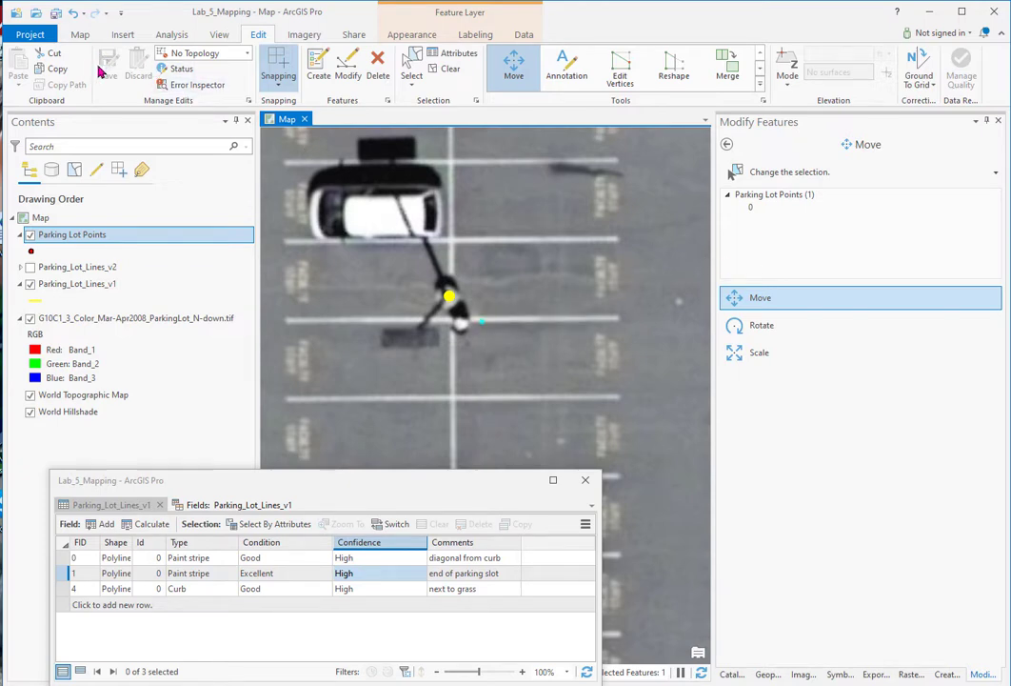
left_click(728, 148)
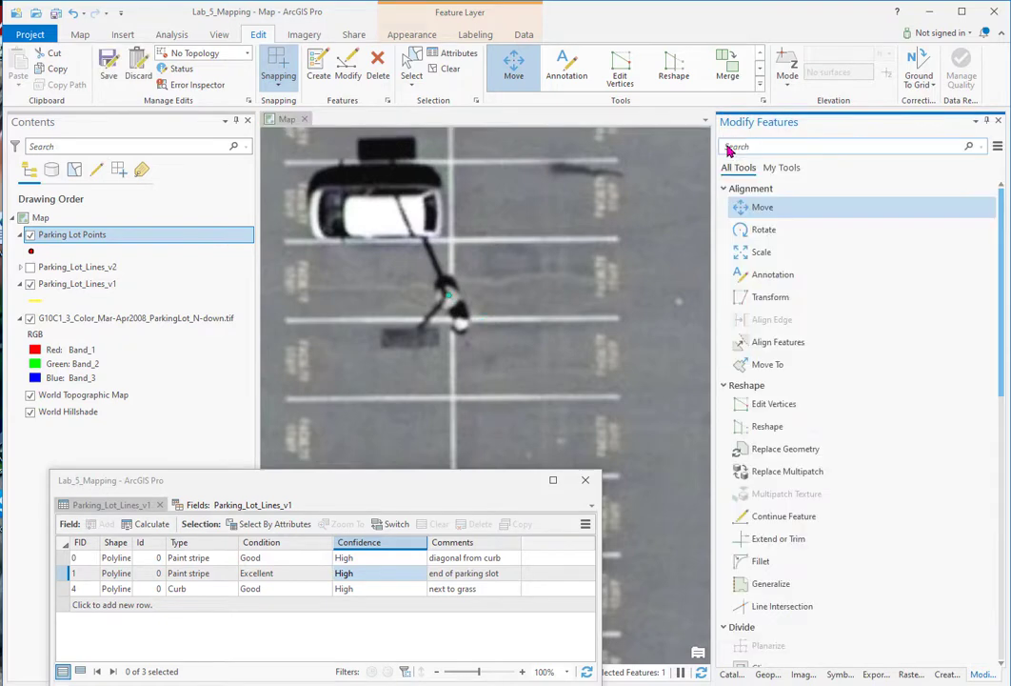
left_click(107, 62)
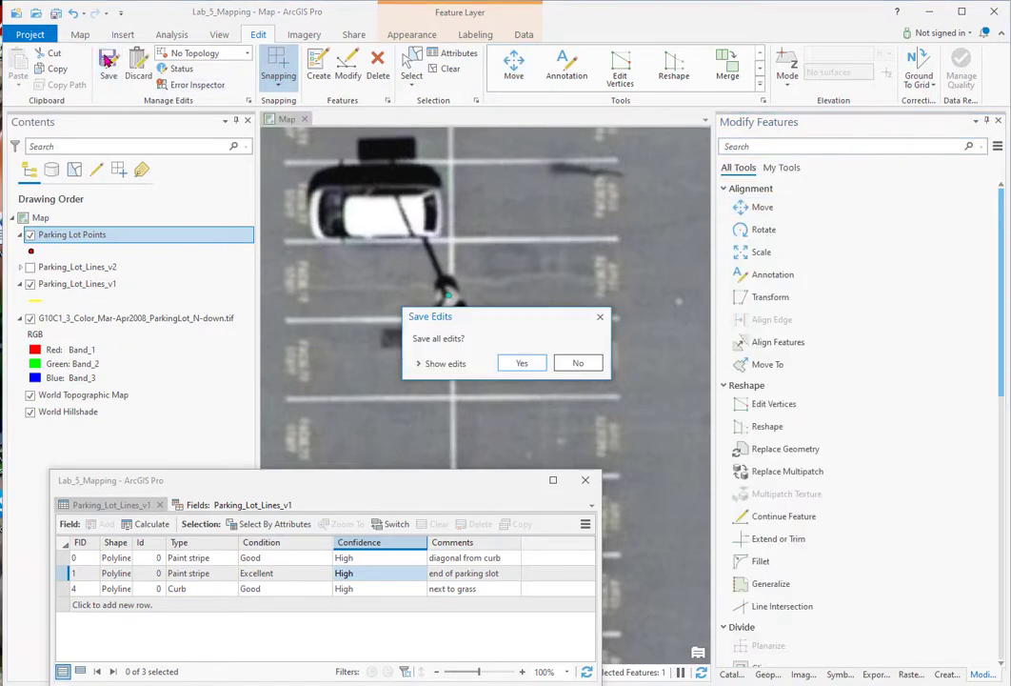
left_click(527, 370)
Step: Open the Parking Lot Points attribute table and dock it into the floating table window
right_click(99, 237)
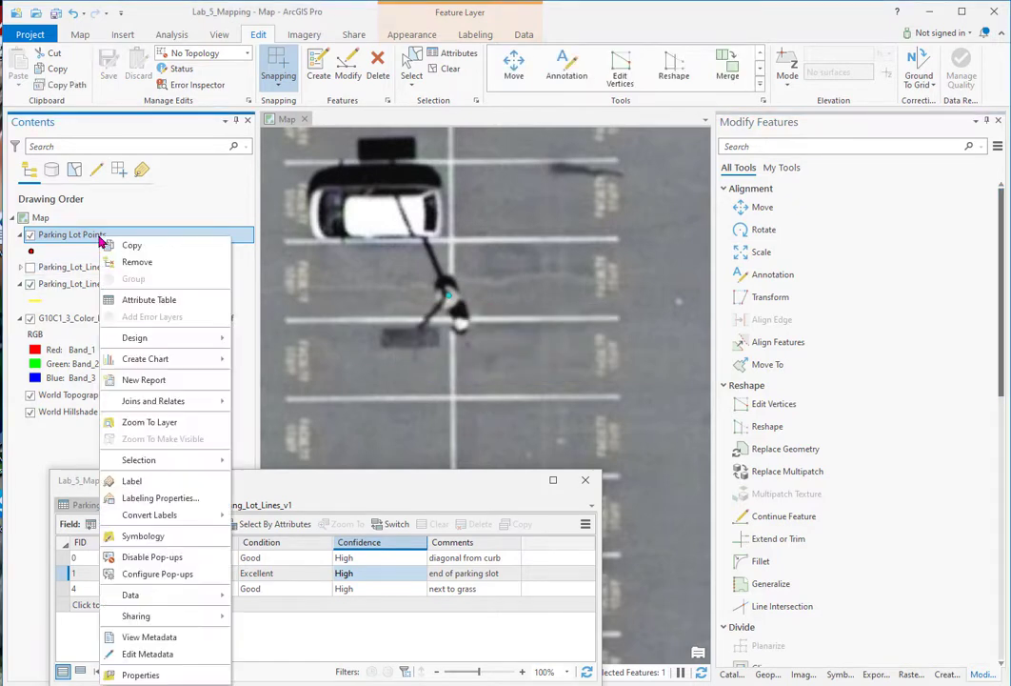
left_click(147, 299)
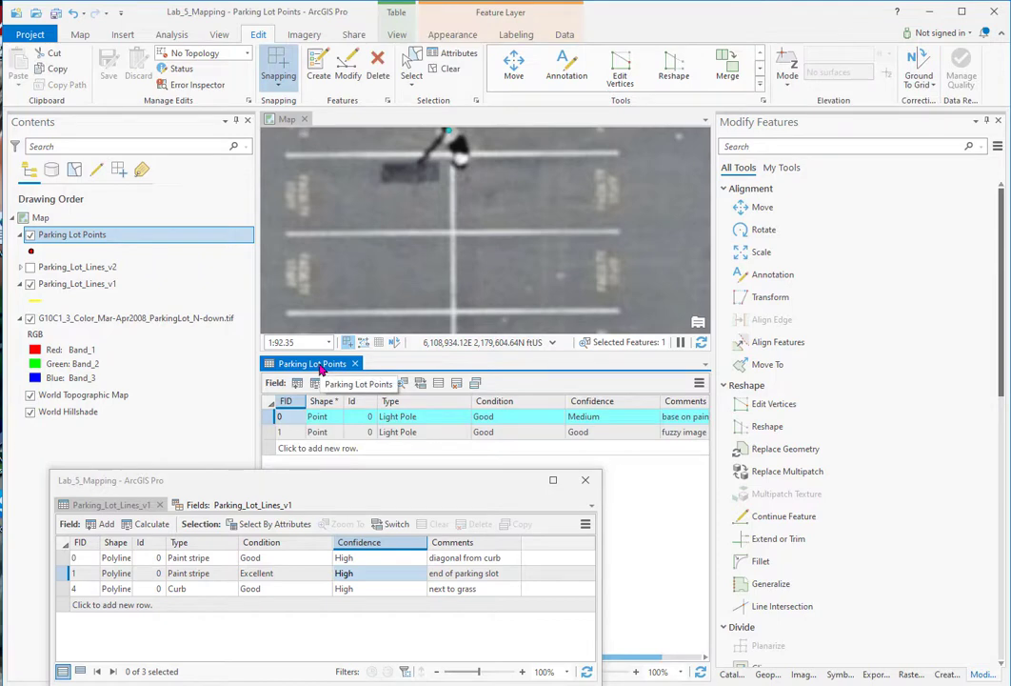
mouse_move(352, 504)
left_mouse_down()
mouse_move(361, 567)
mouse_move(353, 504)
left_mouse_up()
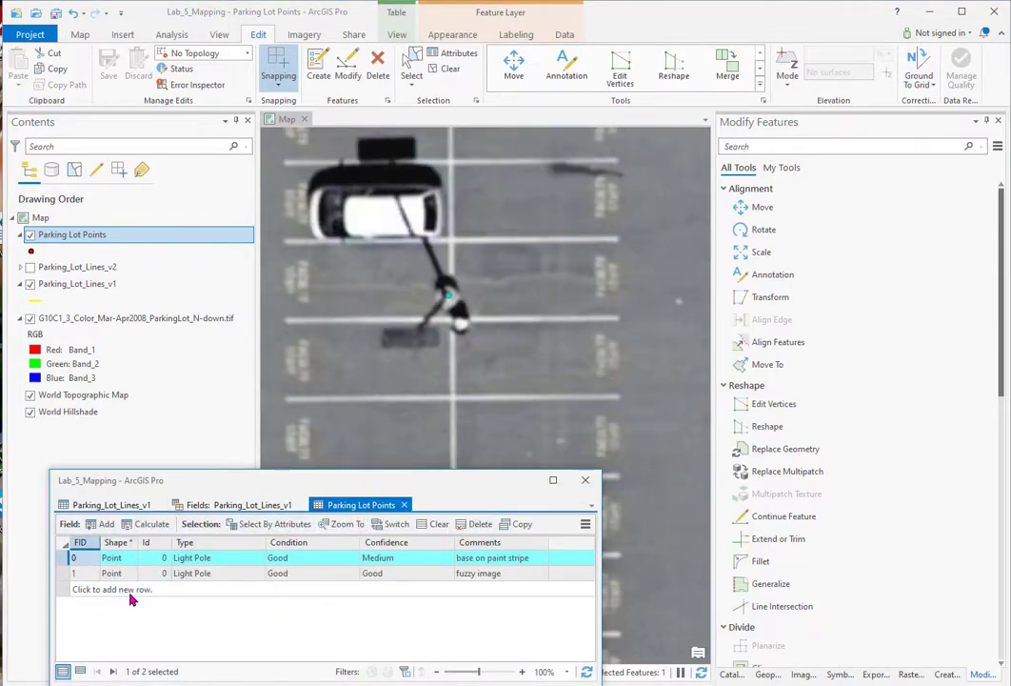
Step: Select the second Light Pole row and zoom the map in around that point
left_click(181, 573)
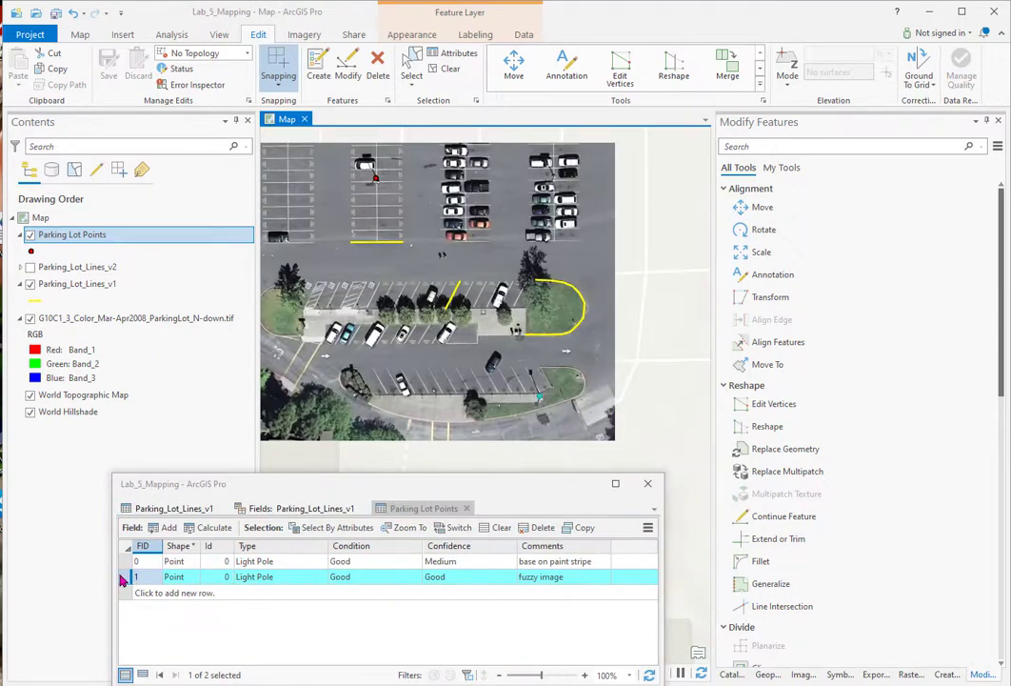
scroll(540, 417, "up", 2)
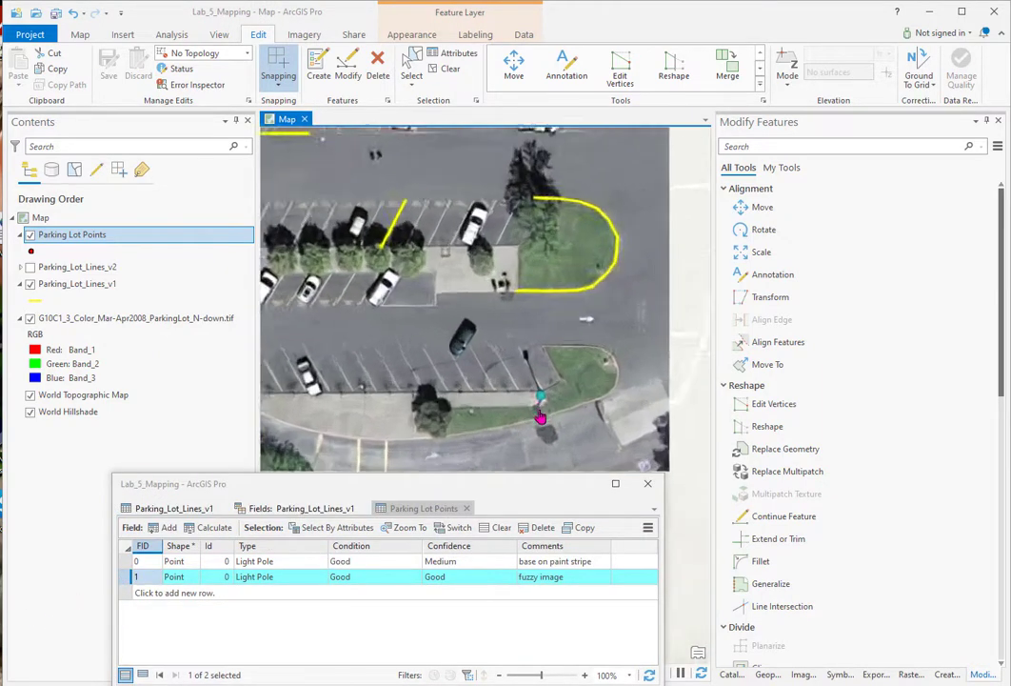
scroll(540, 417, "up", 2)
scroll(543, 419, "up", 2)
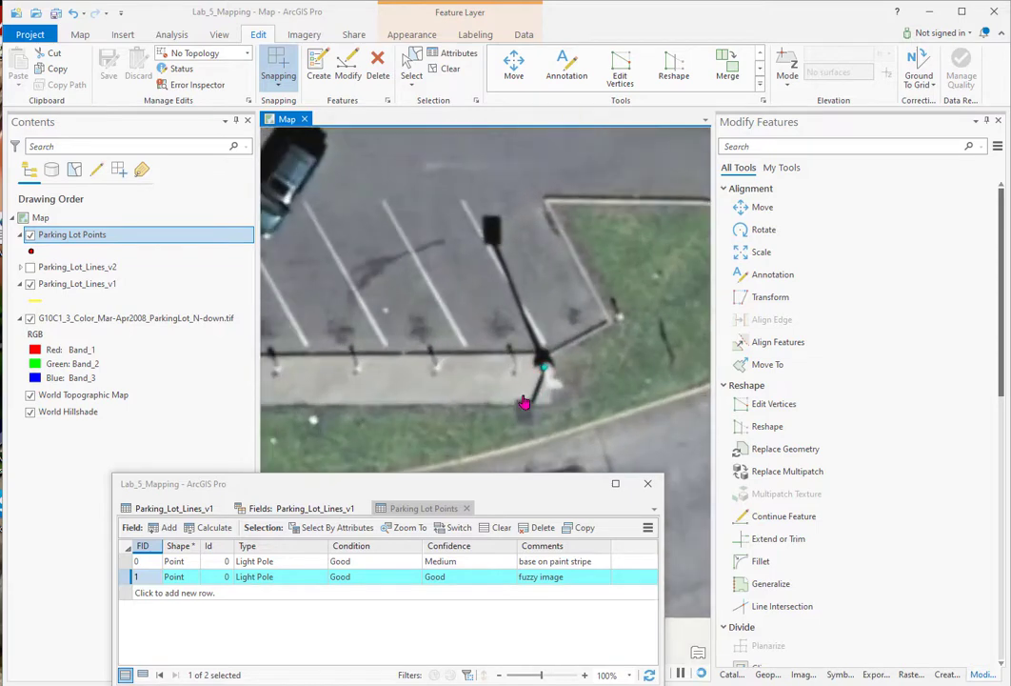
scroll(524, 403, "down", 4)
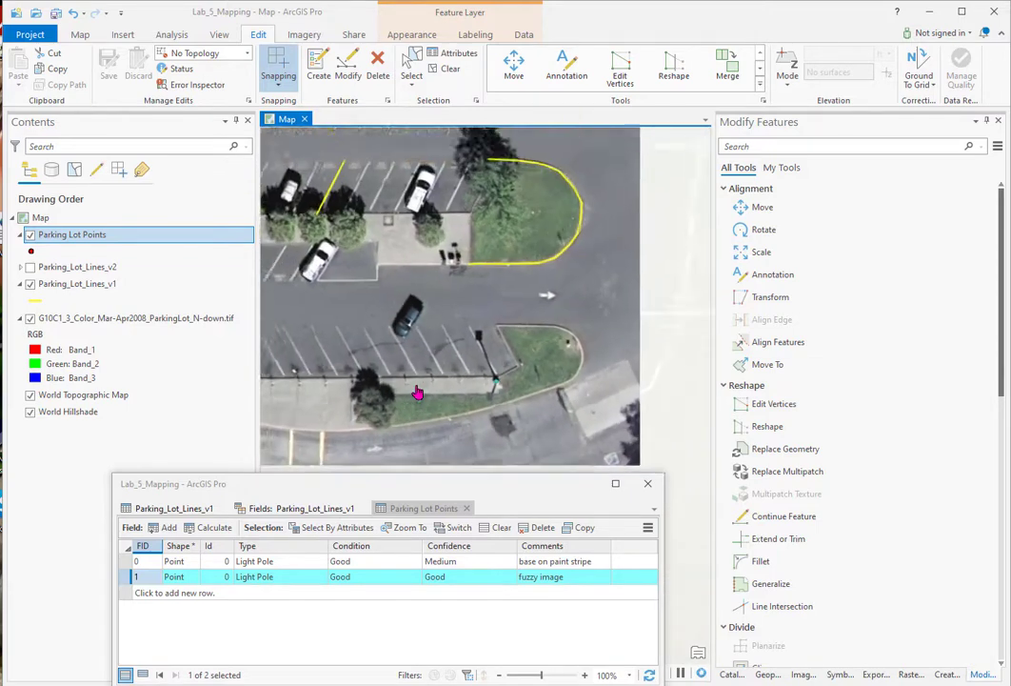
scroll(415, 376, "down", 1)
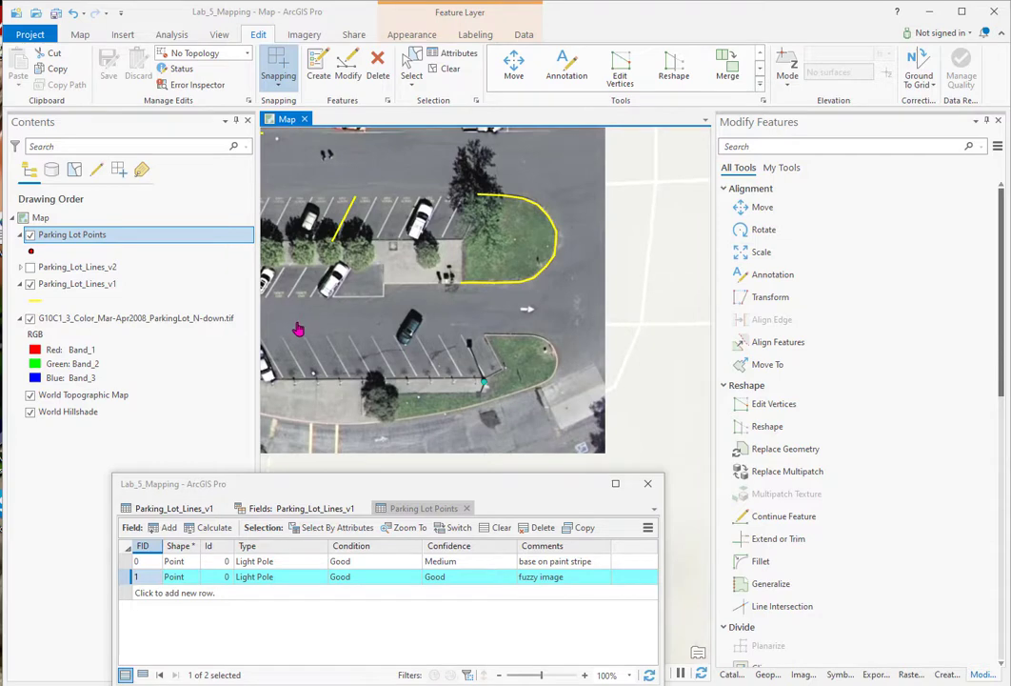
Step: Pan toward the grass island on the lot's south edge and zoom in on its small sign
left_click_drag(298, 329, 239, 332)
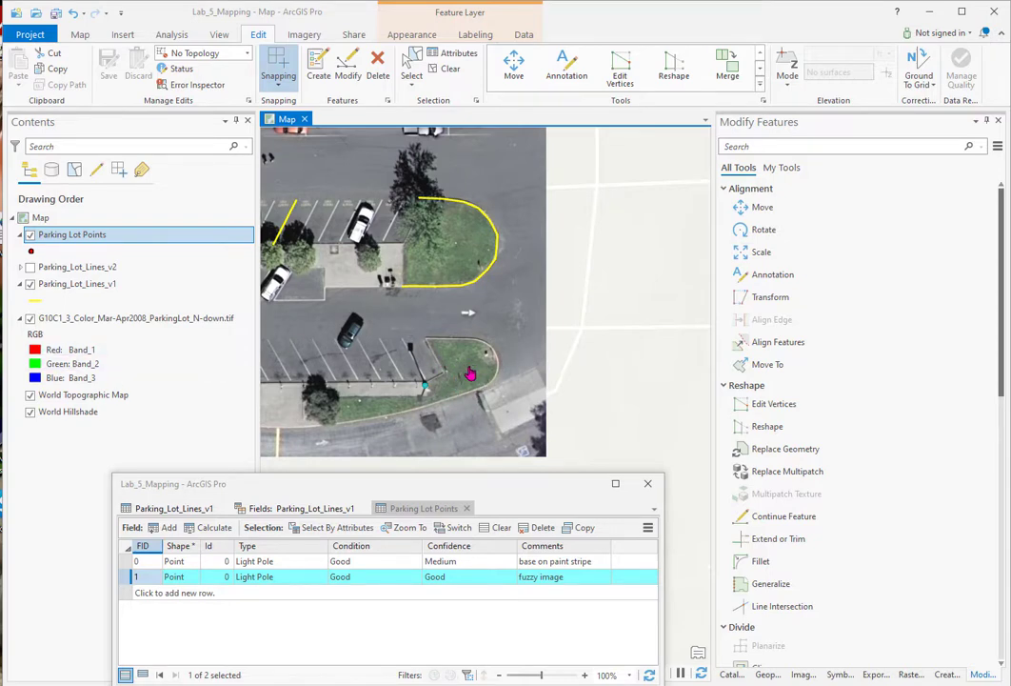
scroll(471, 371, "up", 2)
scroll(504, 357, "up", 2)
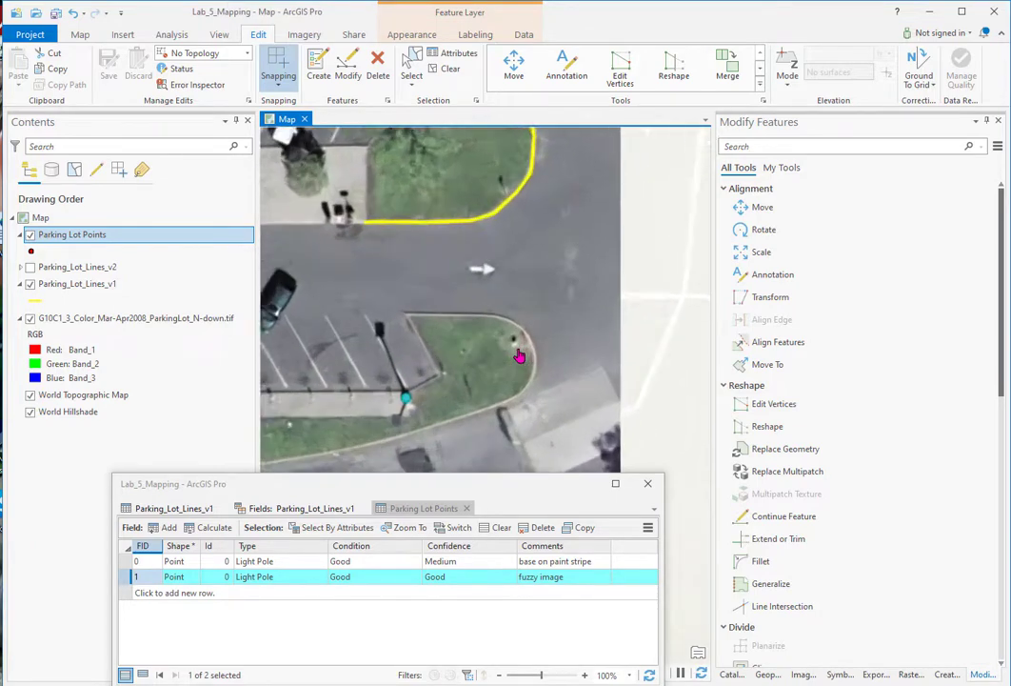
scroll(519, 356, "up", 3)
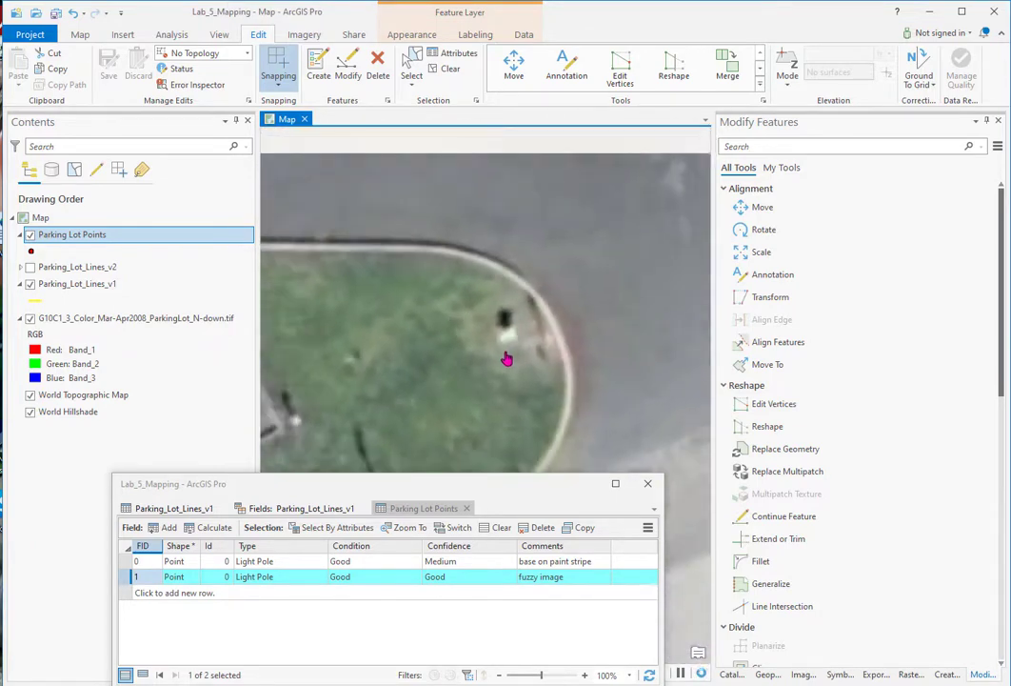
scroll(506, 358, "down", 1)
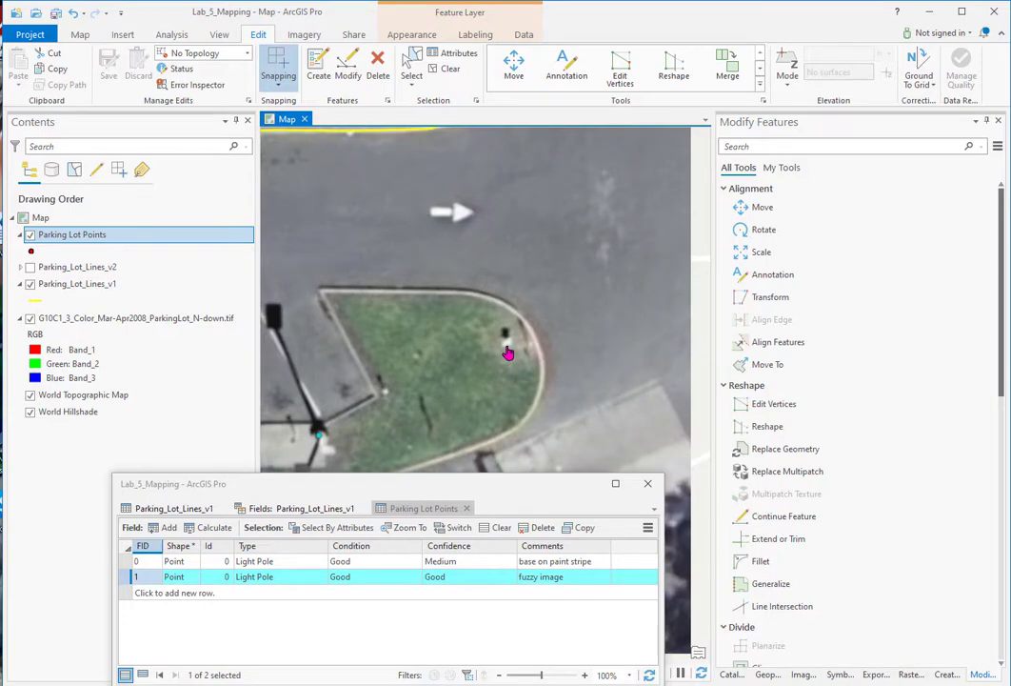
scroll(508, 353, "down", 2)
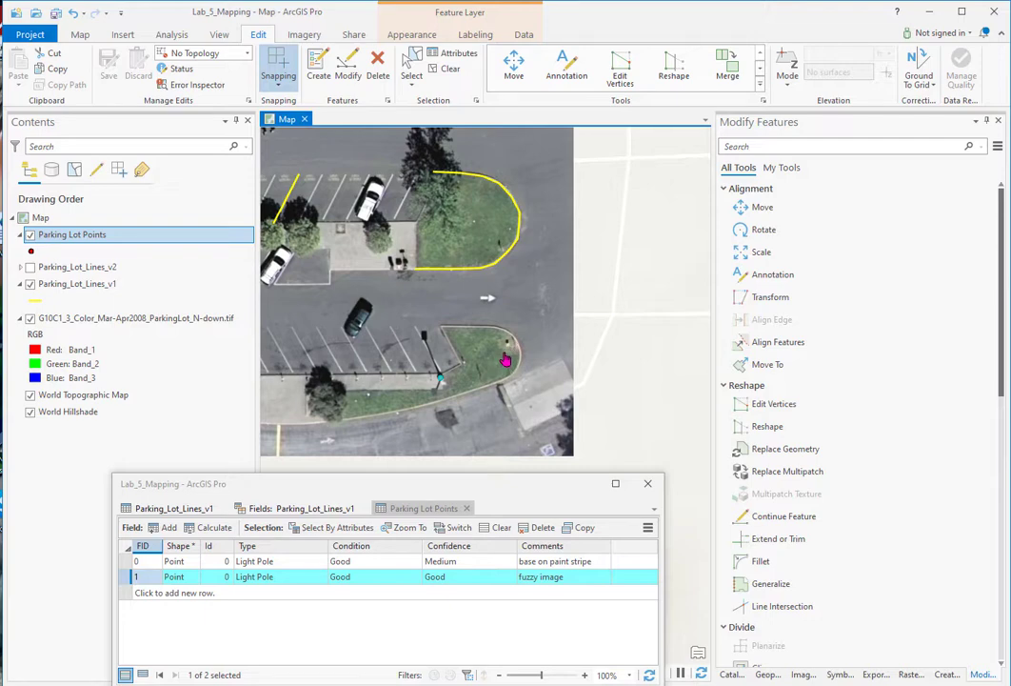
scroll(505, 359, "down", 2)
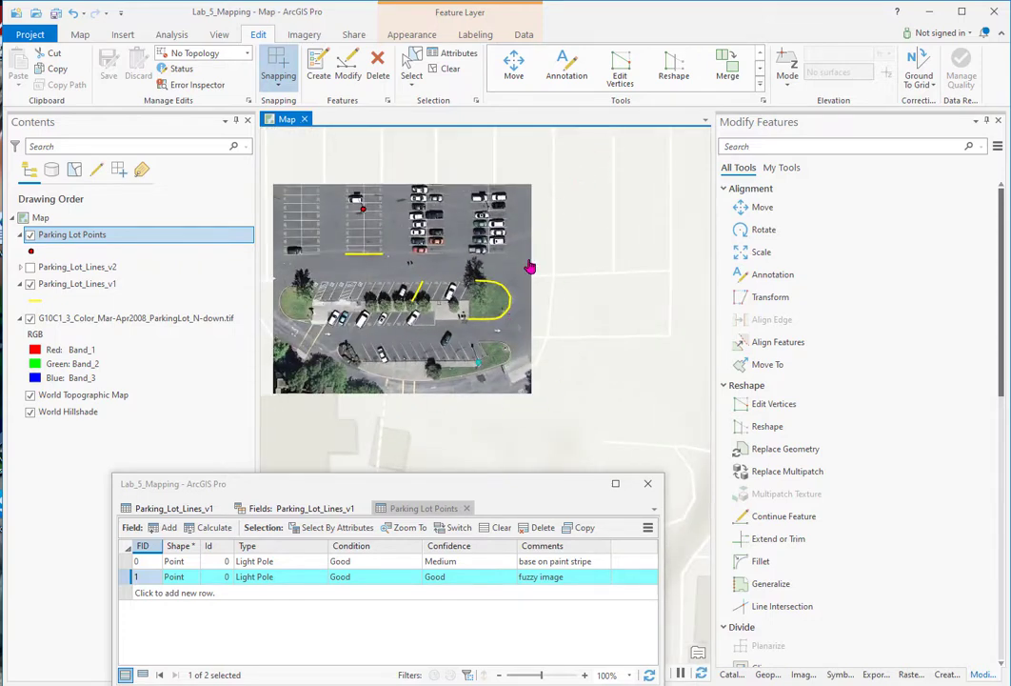
scroll(458, 365, "up", 4)
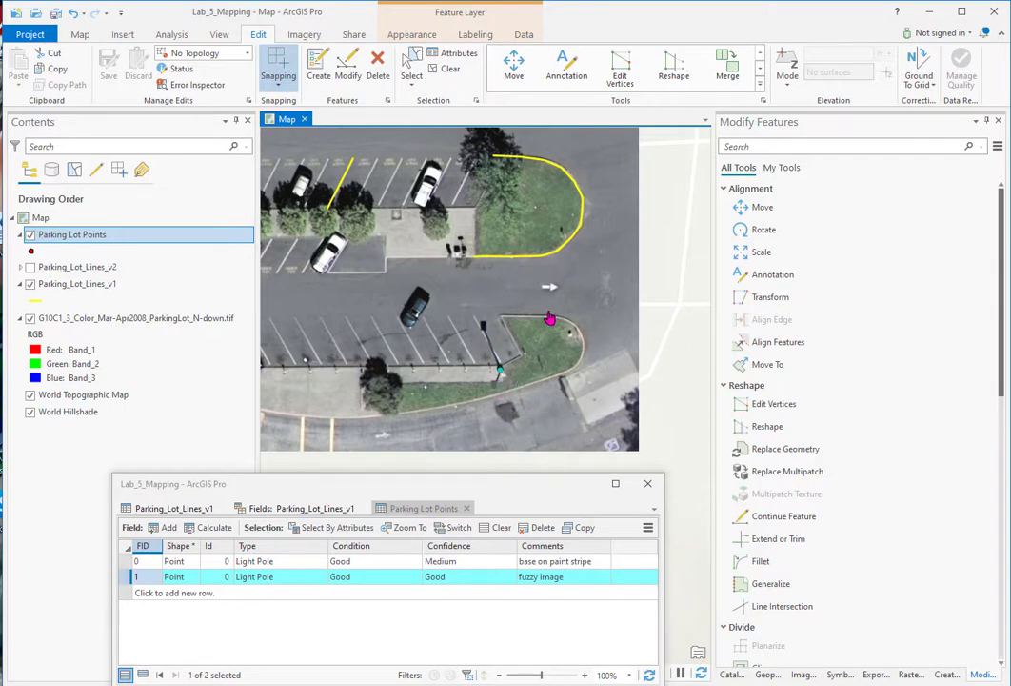
scroll(549, 319, "up", 5)
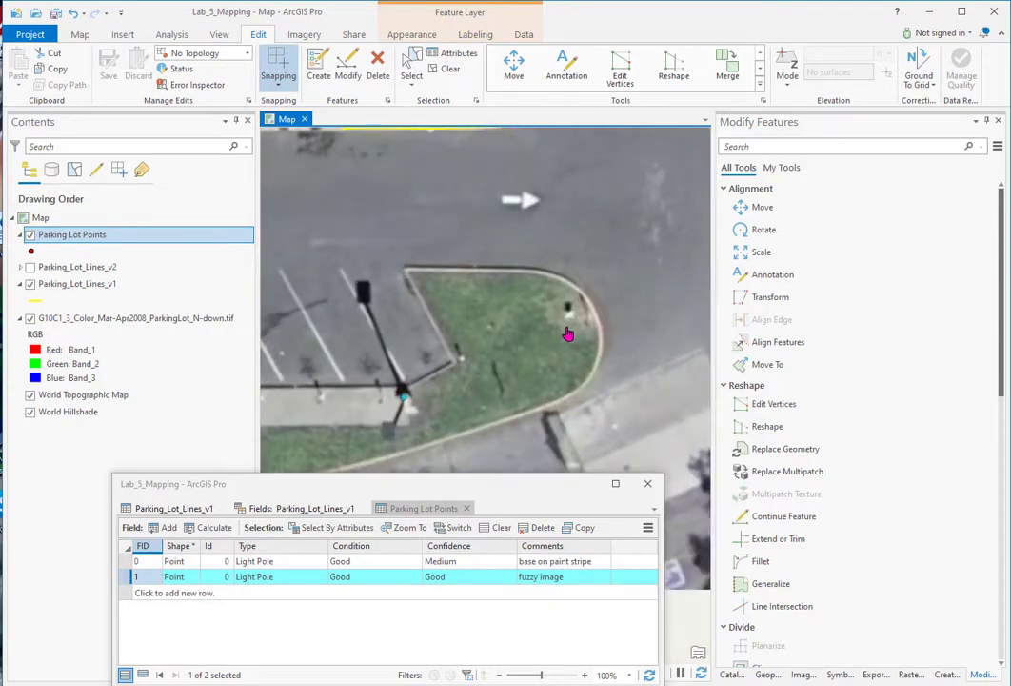
Step: With the Parking Lot Points template's Point tool, place a new point on the grass-island sign
left_click(319, 68)
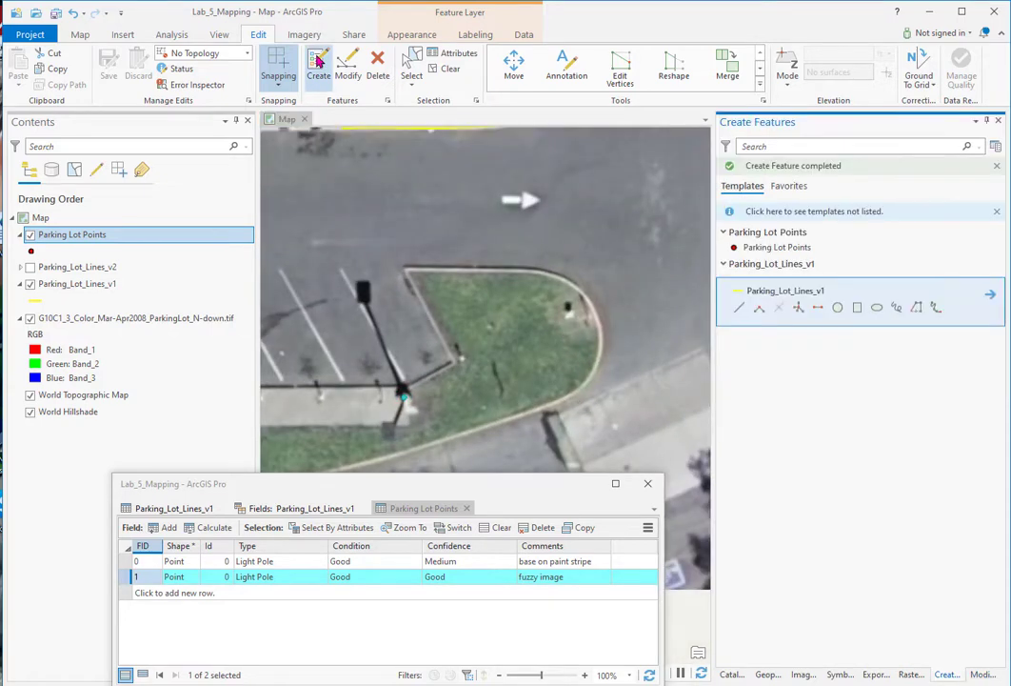
left_click(771, 235)
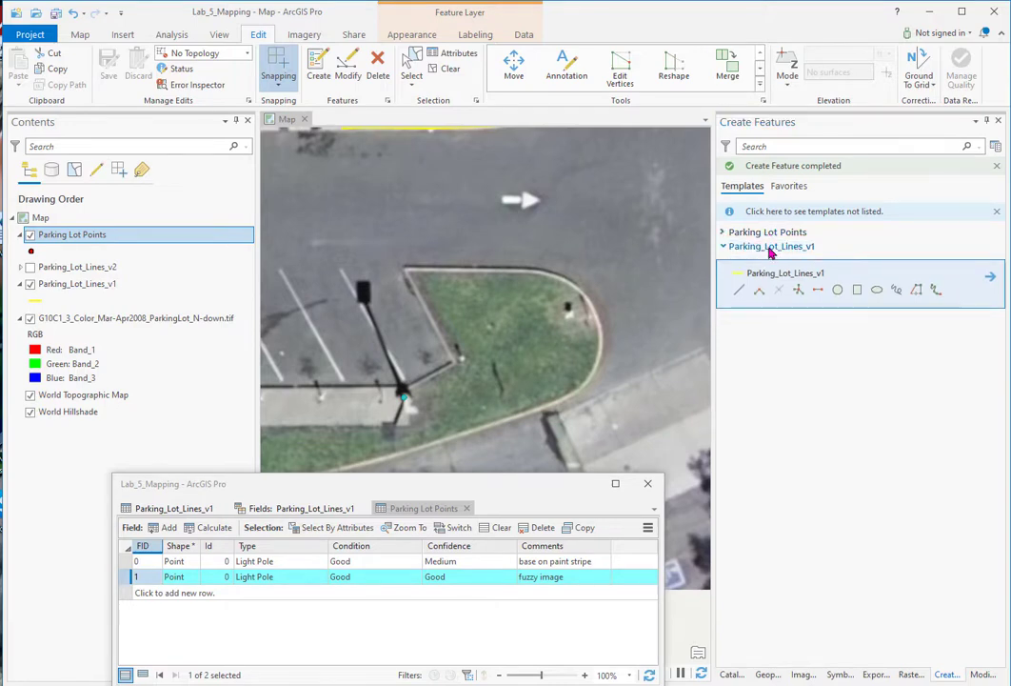
left_click(724, 232)
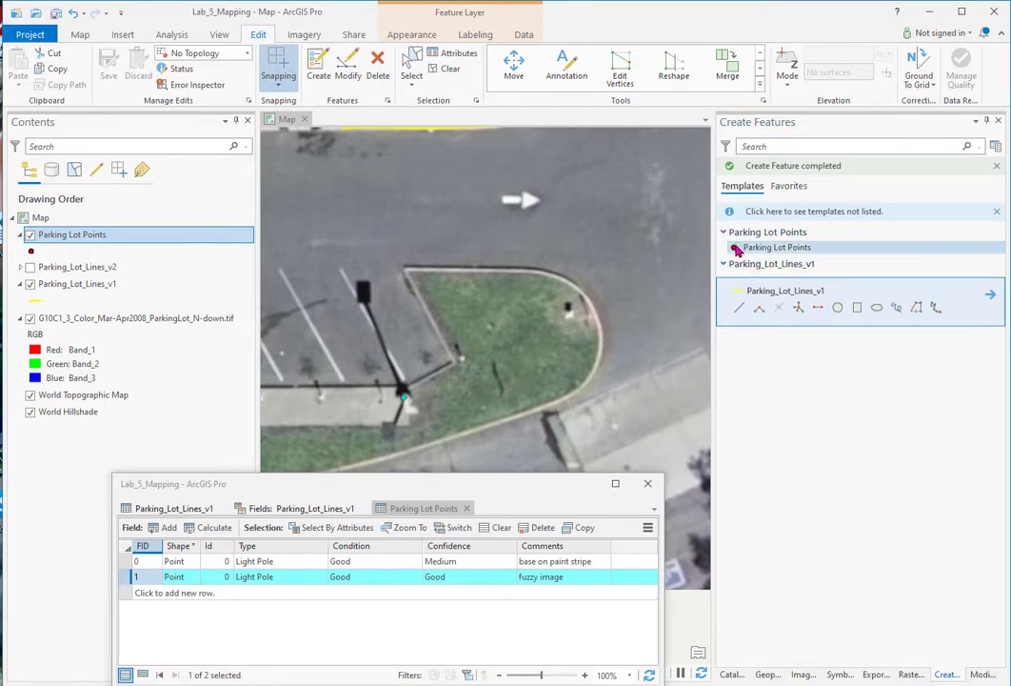
left_click(747, 248)
left_click(741, 259)
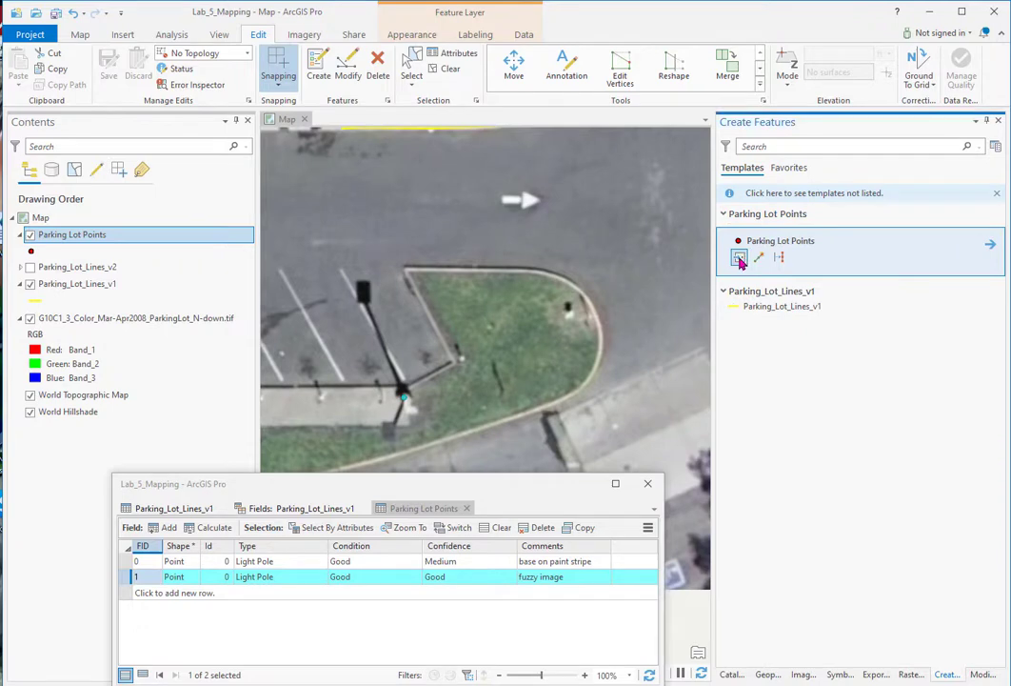
left_click(536, 354)
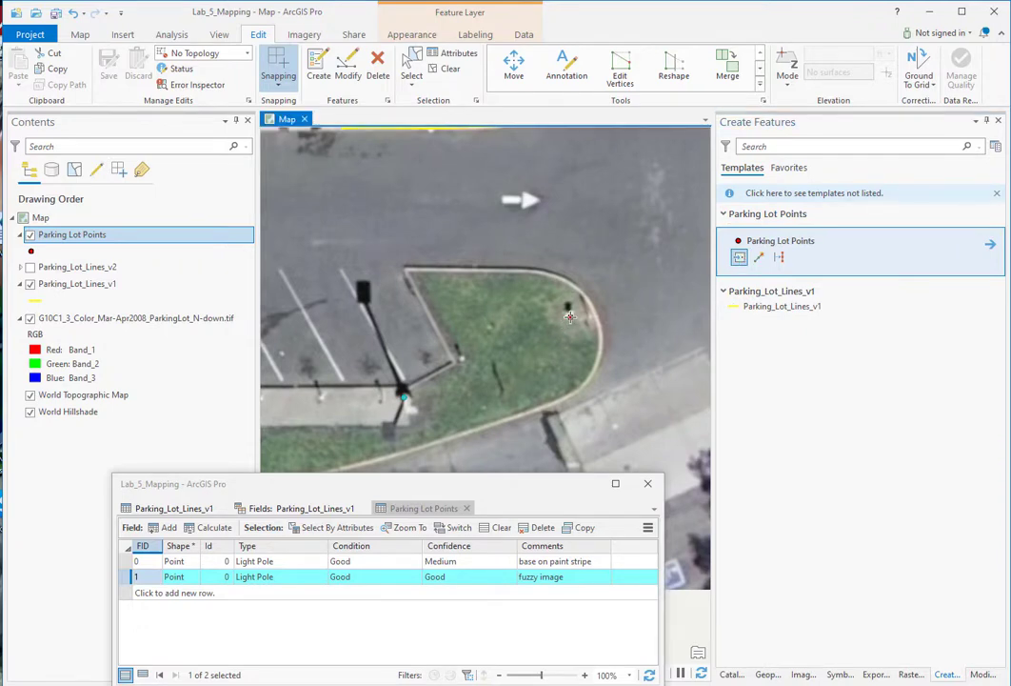
left_click(569, 317)
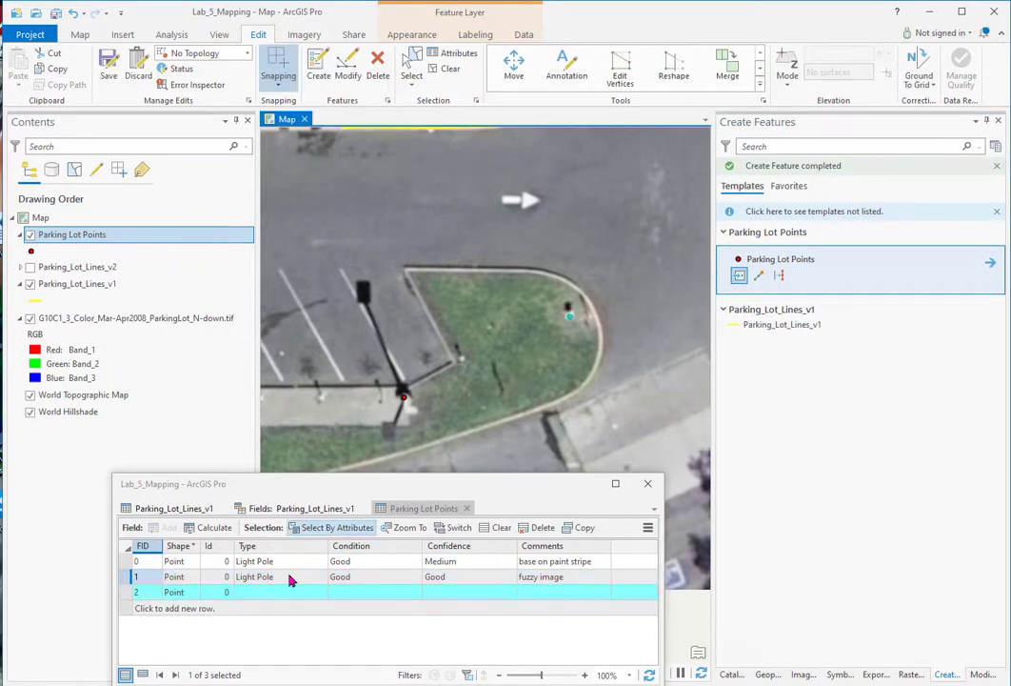
Step: Fill the new point's attributes: Type Sign, Condition Good, Confidence Low, Comments 'in the grass'
left_click(262, 600)
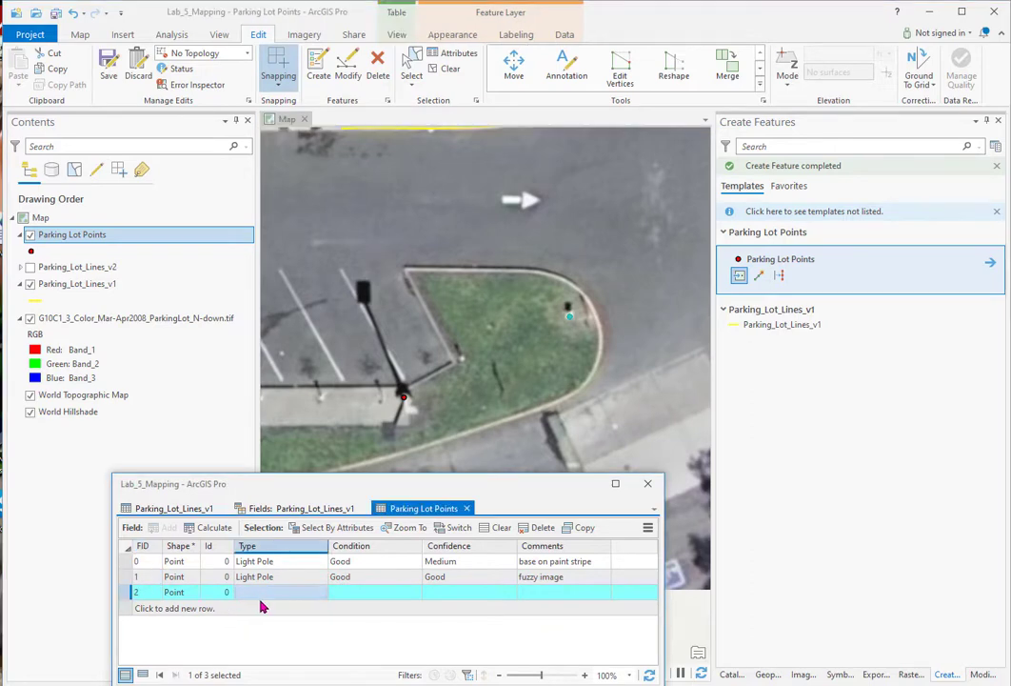
left_click(238, 593)
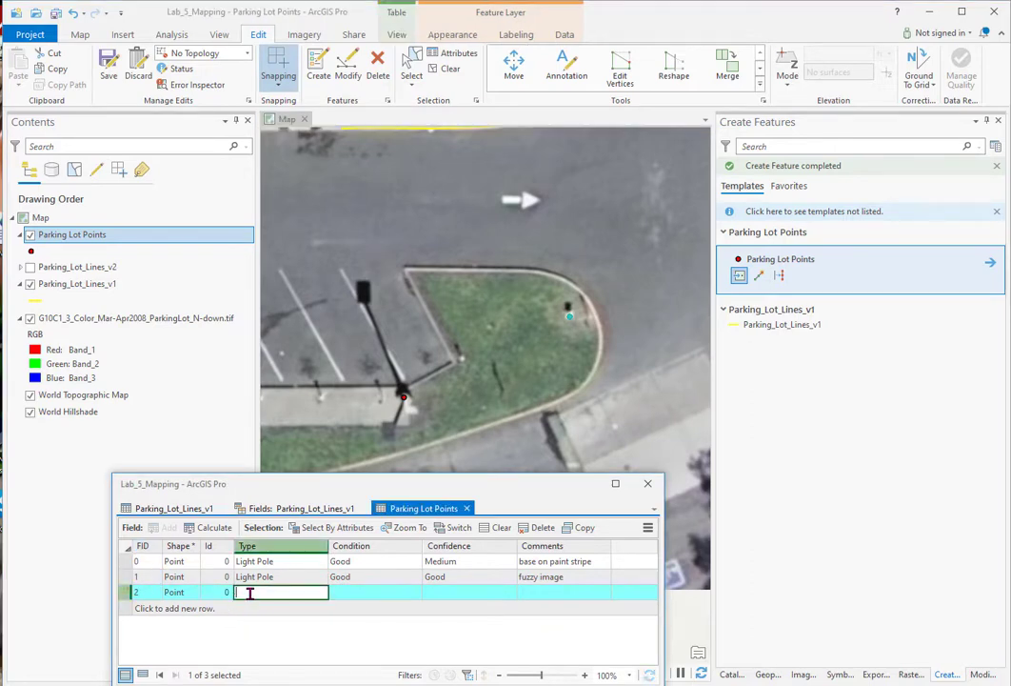
key("Tab")
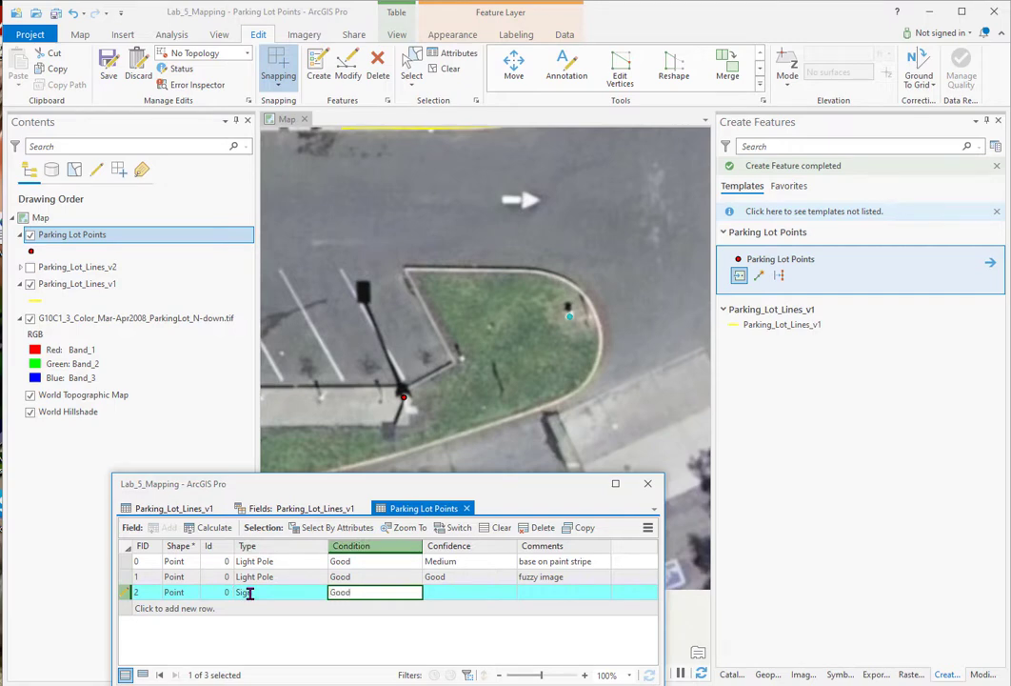
key("Tab")
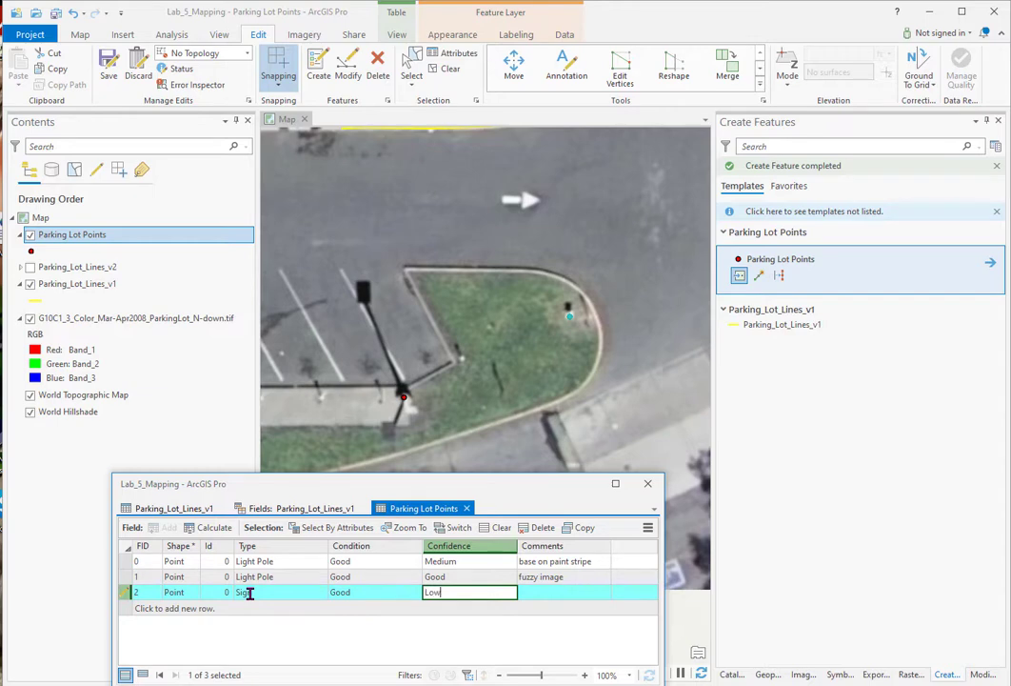
key("Tab")
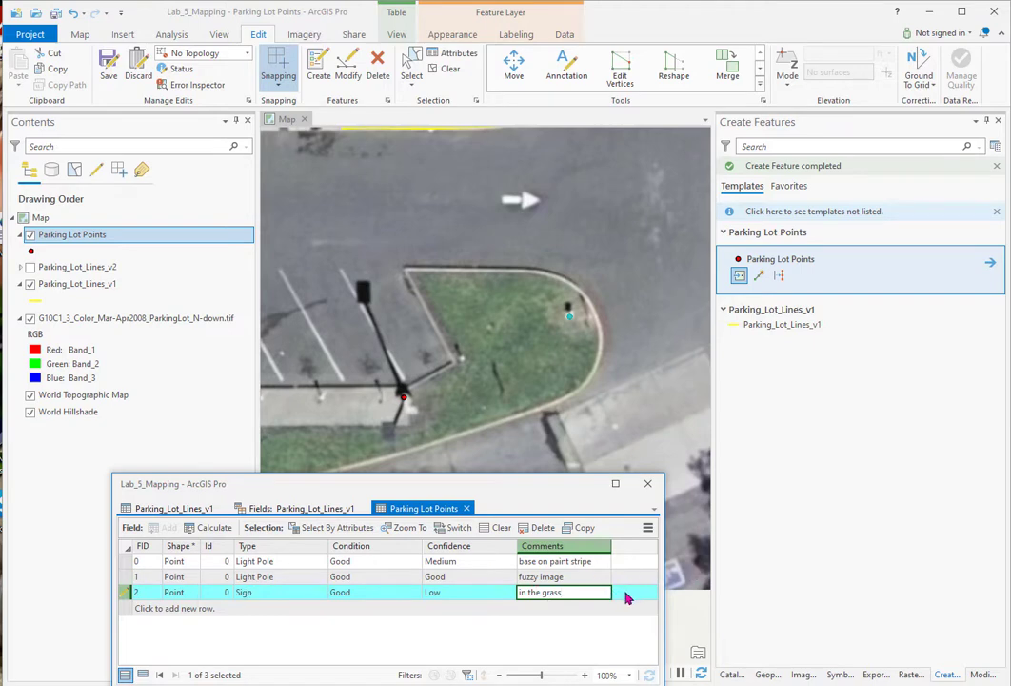
key("Return")
Step: Save all edits and clear the feature selection
left_click(109, 63)
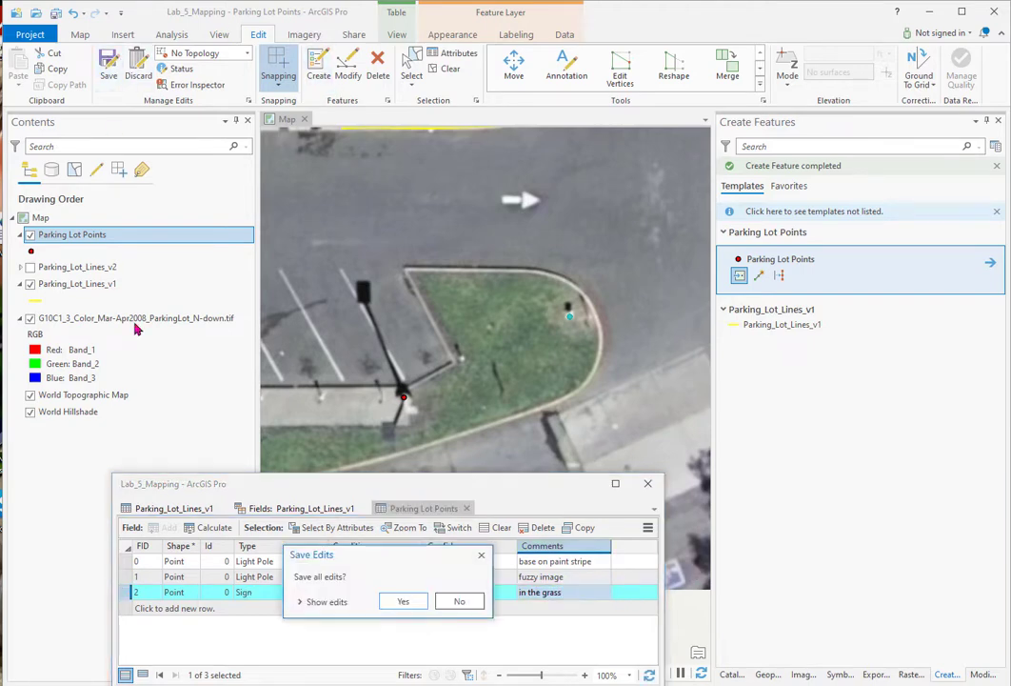
left_click(403, 601)
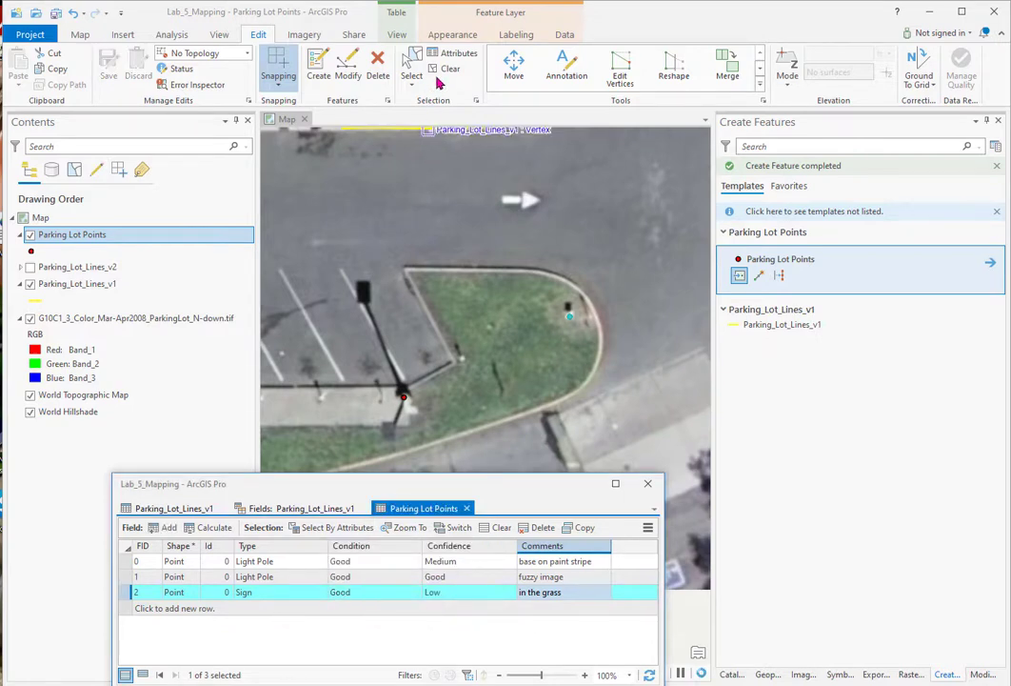
left_click(447, 73)
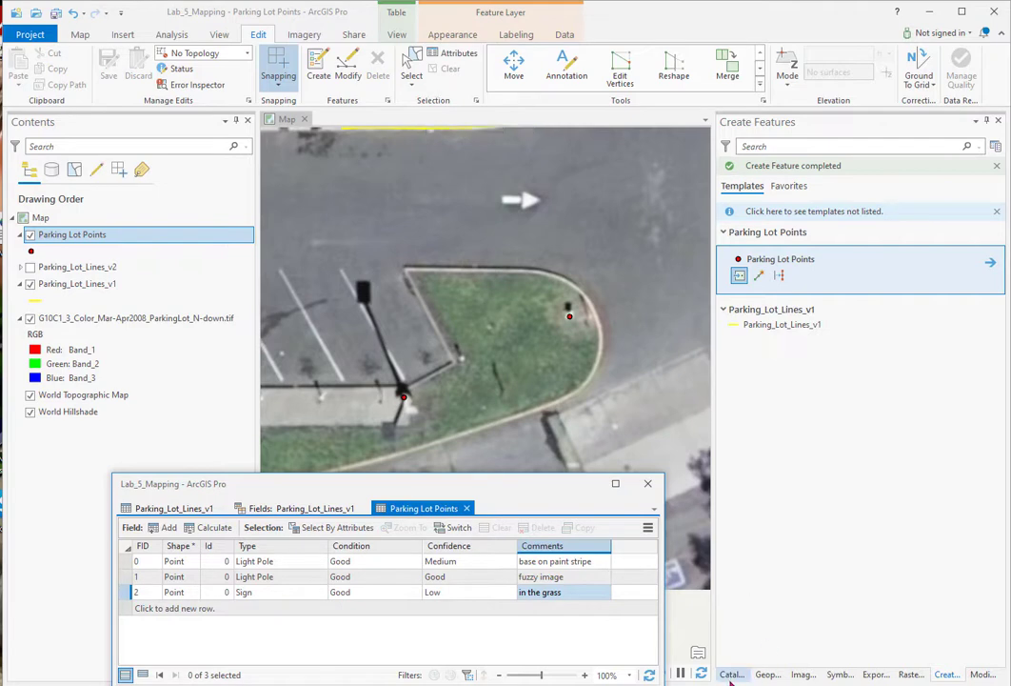
Step: Add the Parking Lot Polygons layer from the catalog and zoom to its extent
left_click(731, 675)
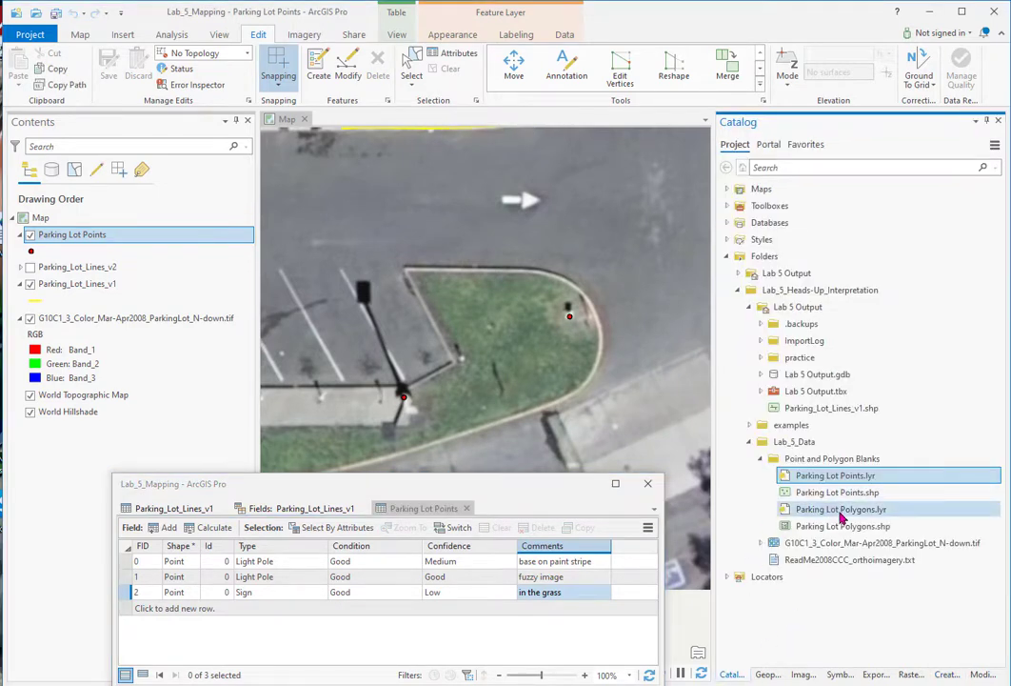
left_click_drag(838, 510, 163, 232)
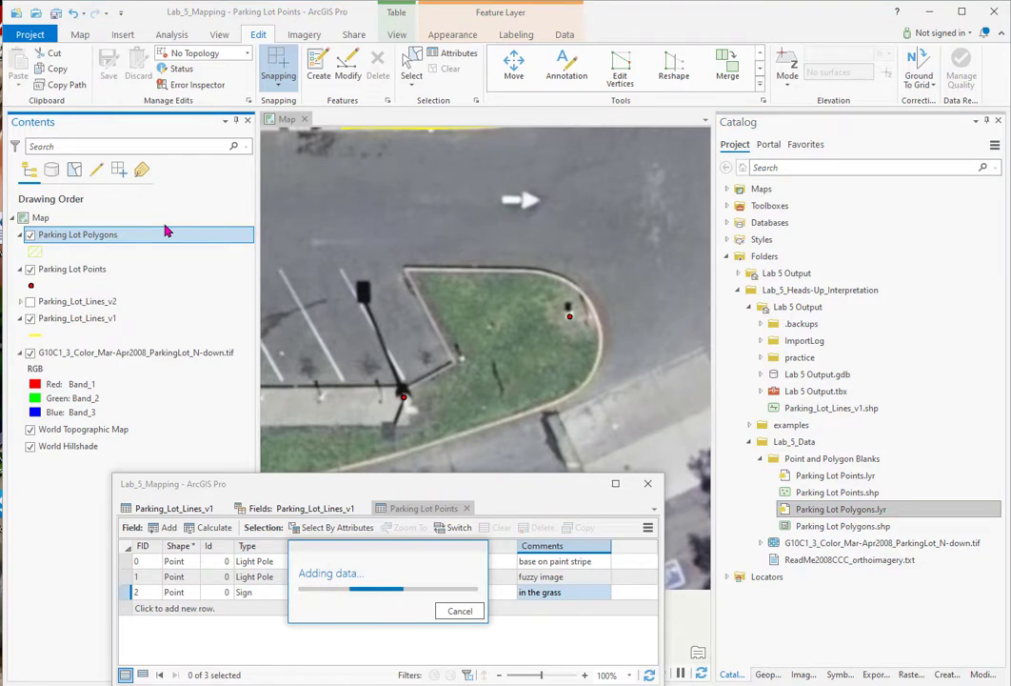
right_click(93, 241)
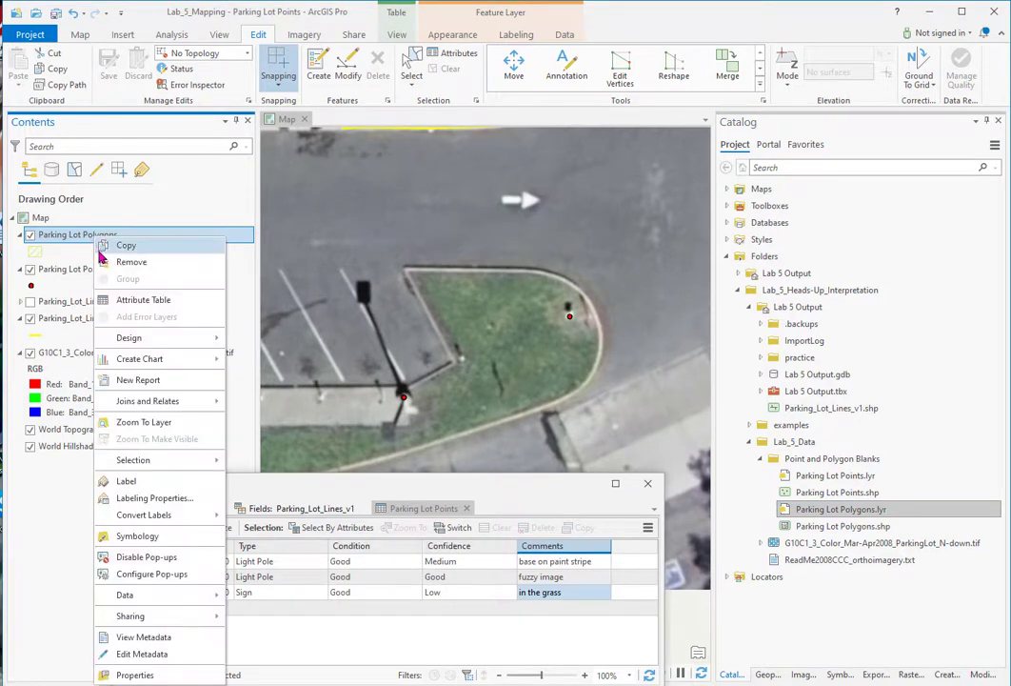
left_click(138, 429)
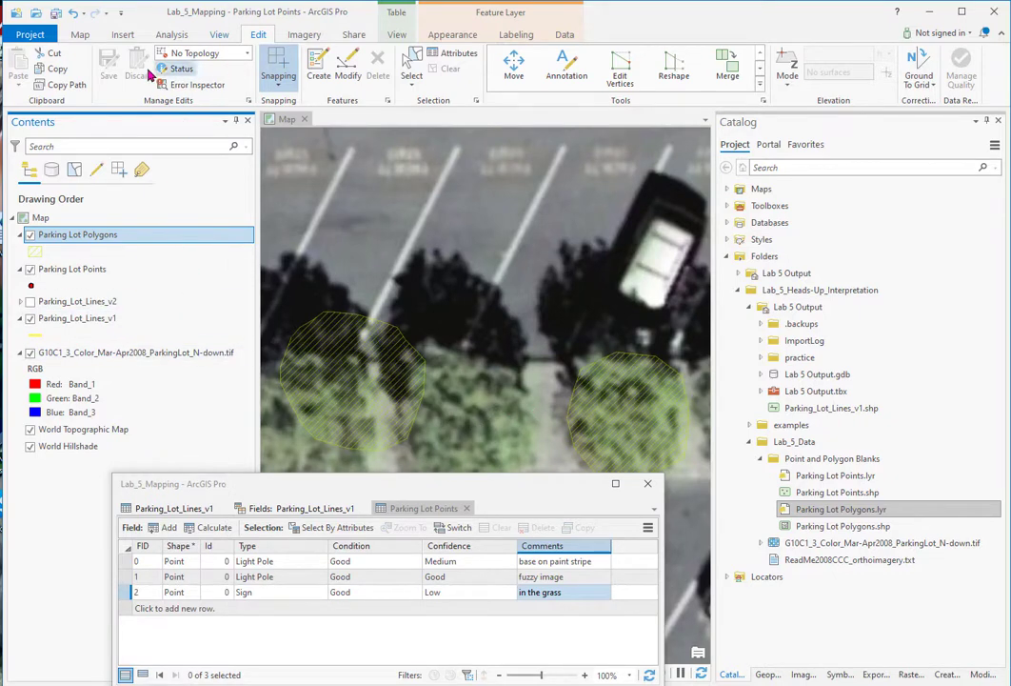
Step: Pan and zoom with the Explore tool to centre the row of tree-canopy polygons
left_click(76, 35)
left_click(111, 60)
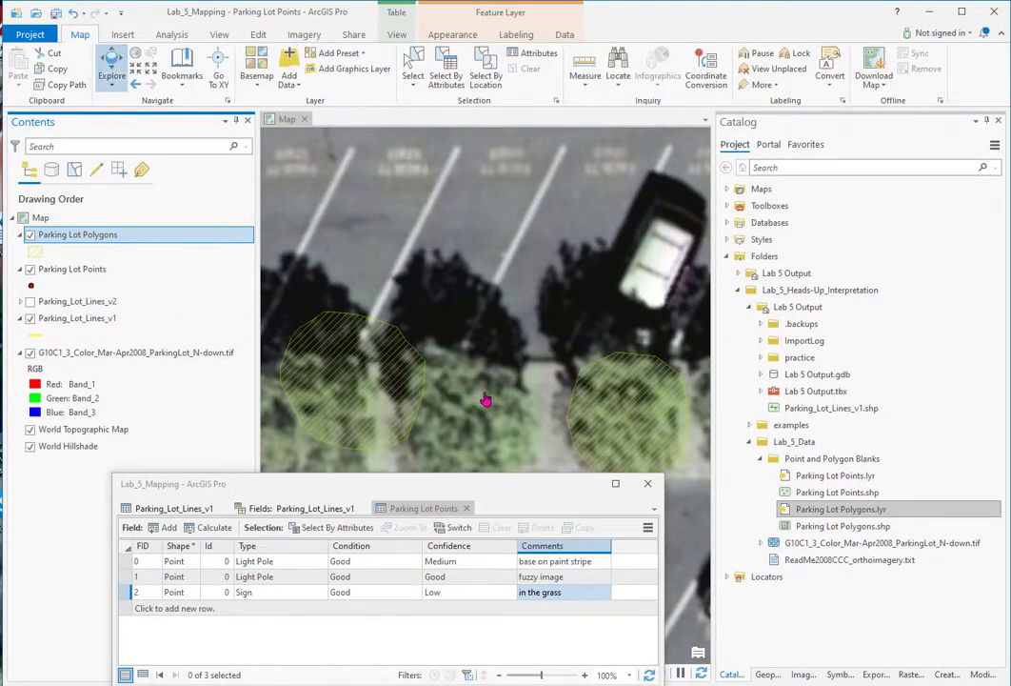
left_click_drag(481, 402, 492, 285)
scroll(496, 285, "down", 4)
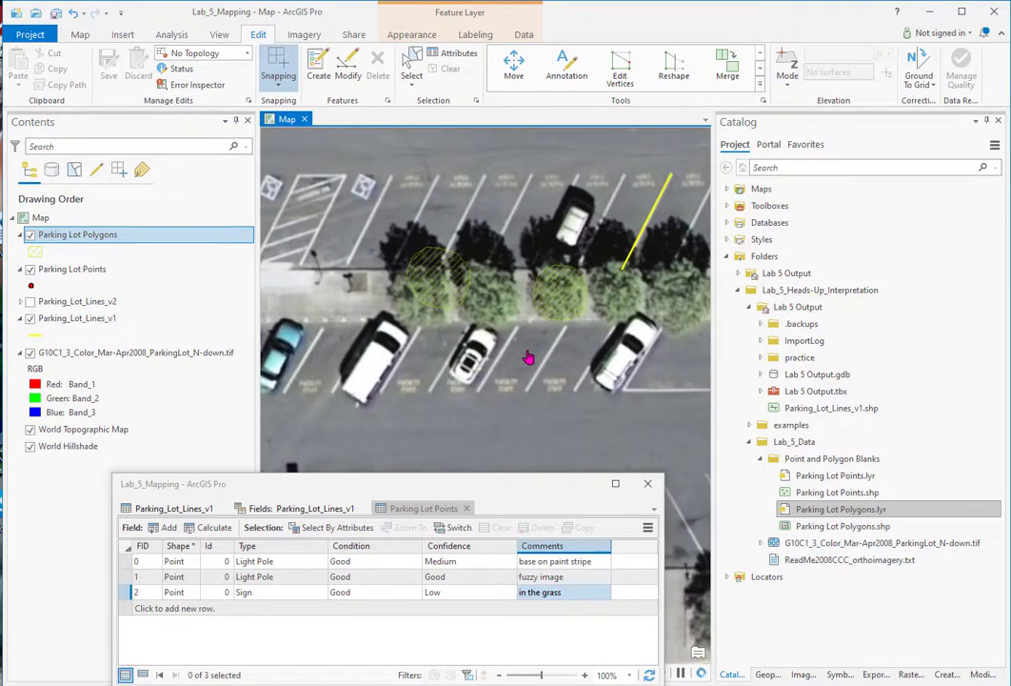
left_click_drag(442, 333, 402, 345)
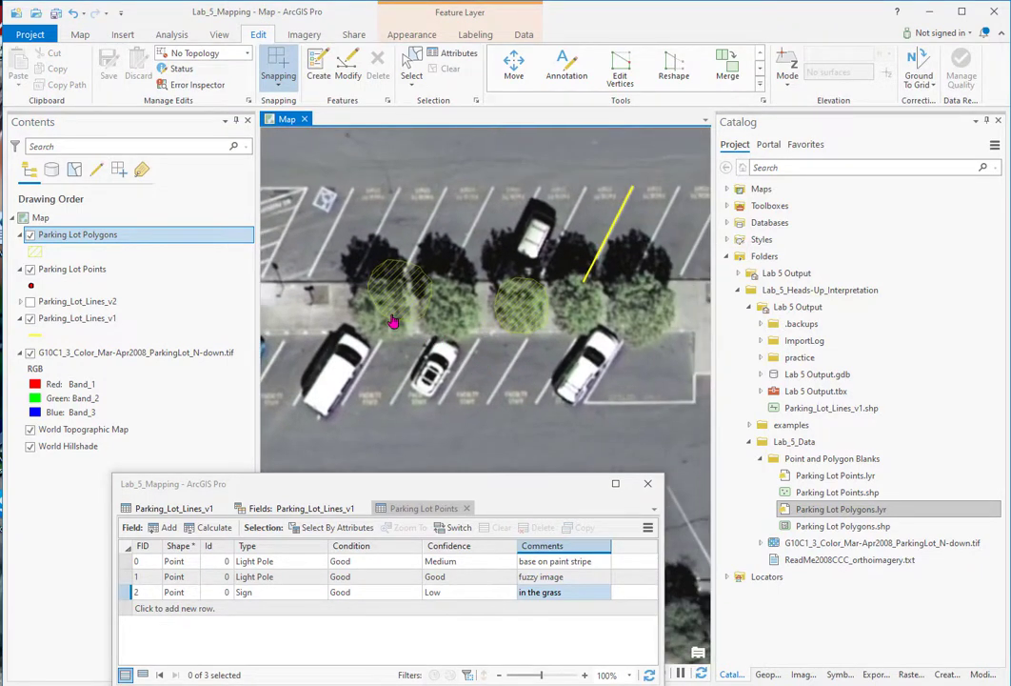
Step: Open the Parking Lot Polygons attribute table and dock it beside the points table
right_click(99, 235)
left_click(143, 298)
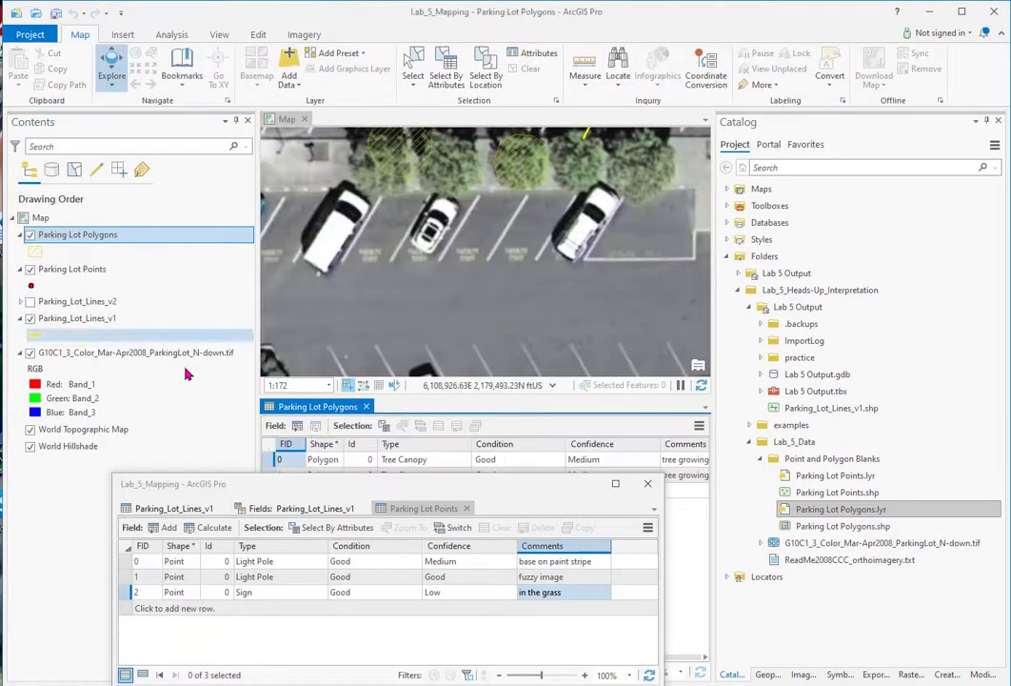
left_click_drag(325, 409, 507, 511)
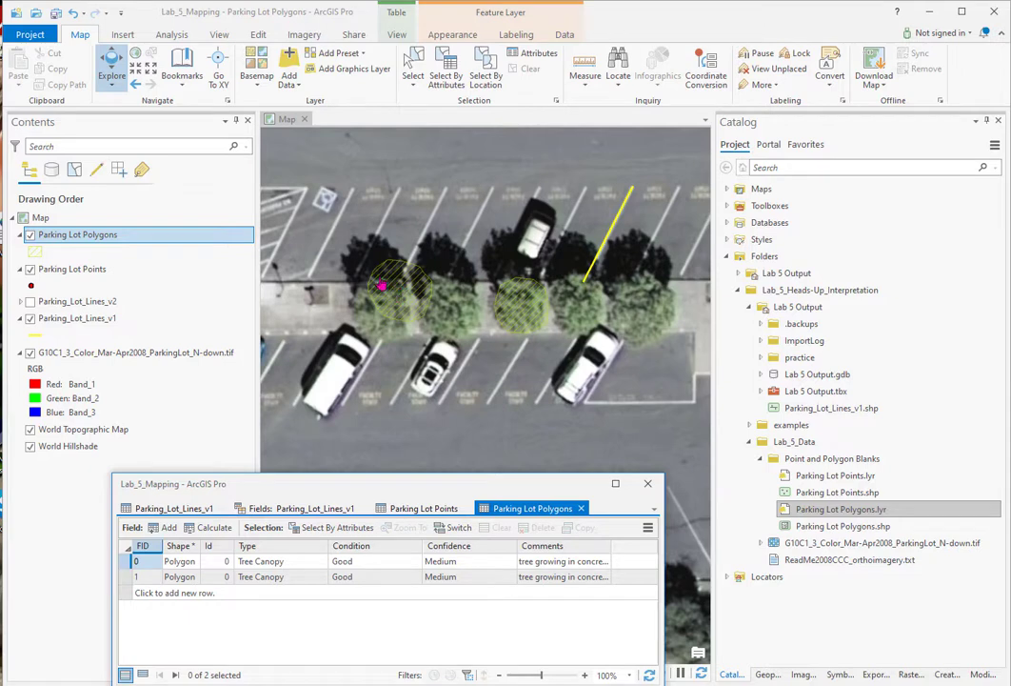
Step: Drag the left tree-canopy polygon down-left onto the leftmost tree crown and save the edits
left_click(258, 35)
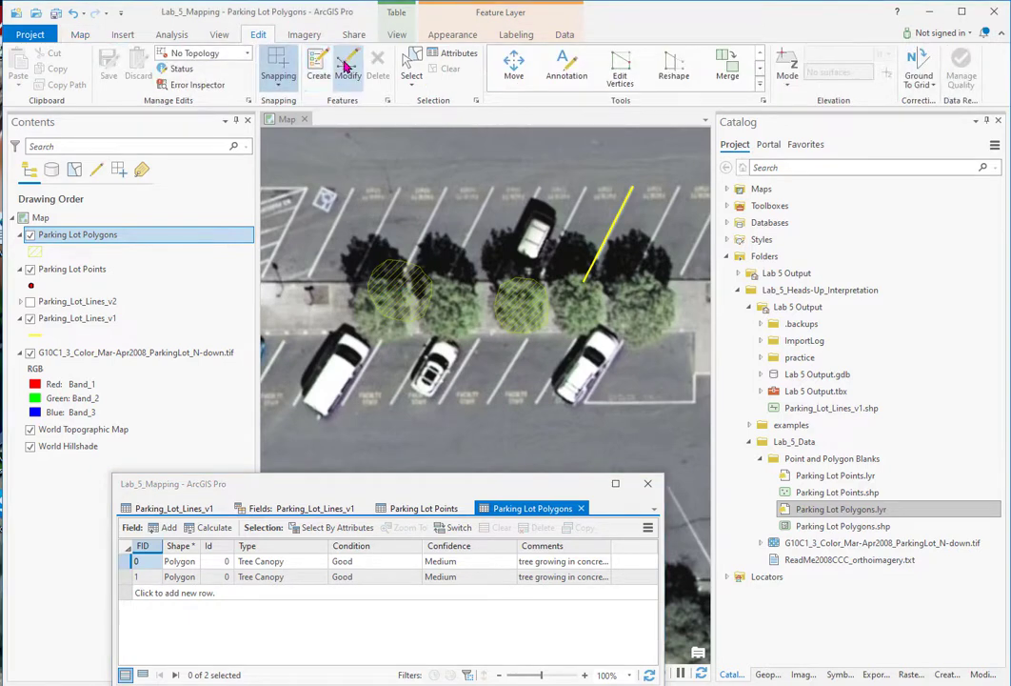
left_click(347, 66)
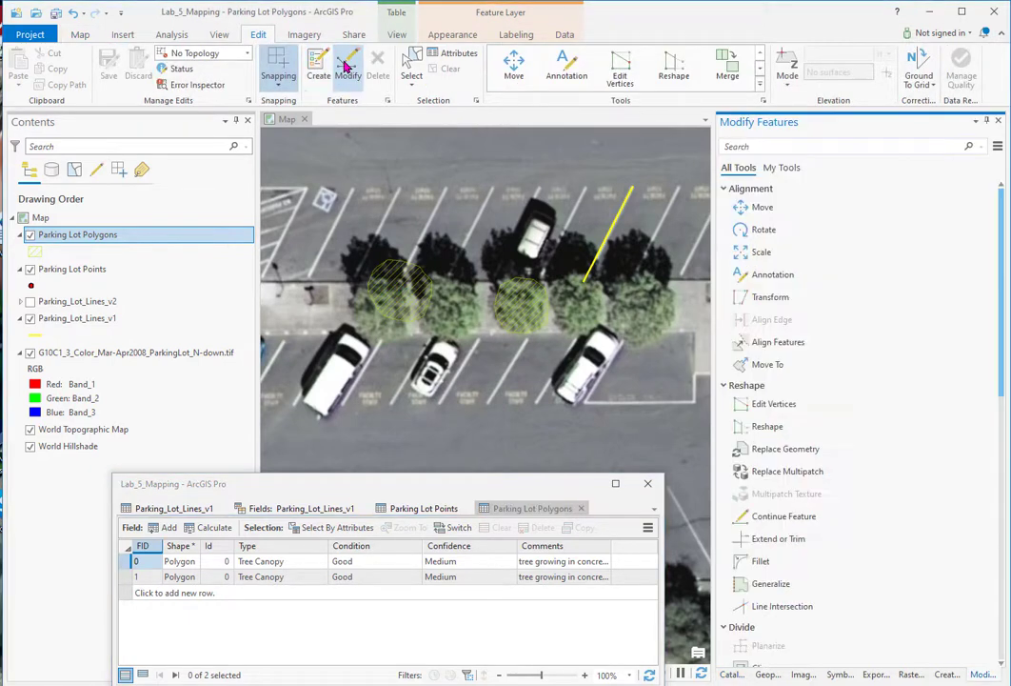
left_click(763, 210)
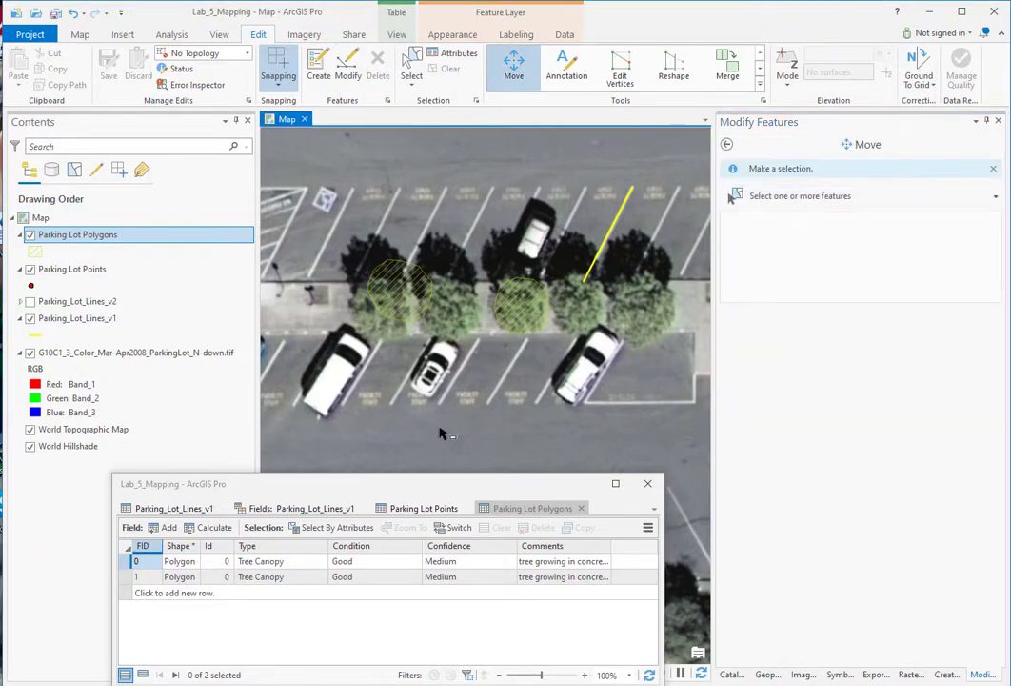
left_click(372, 271)
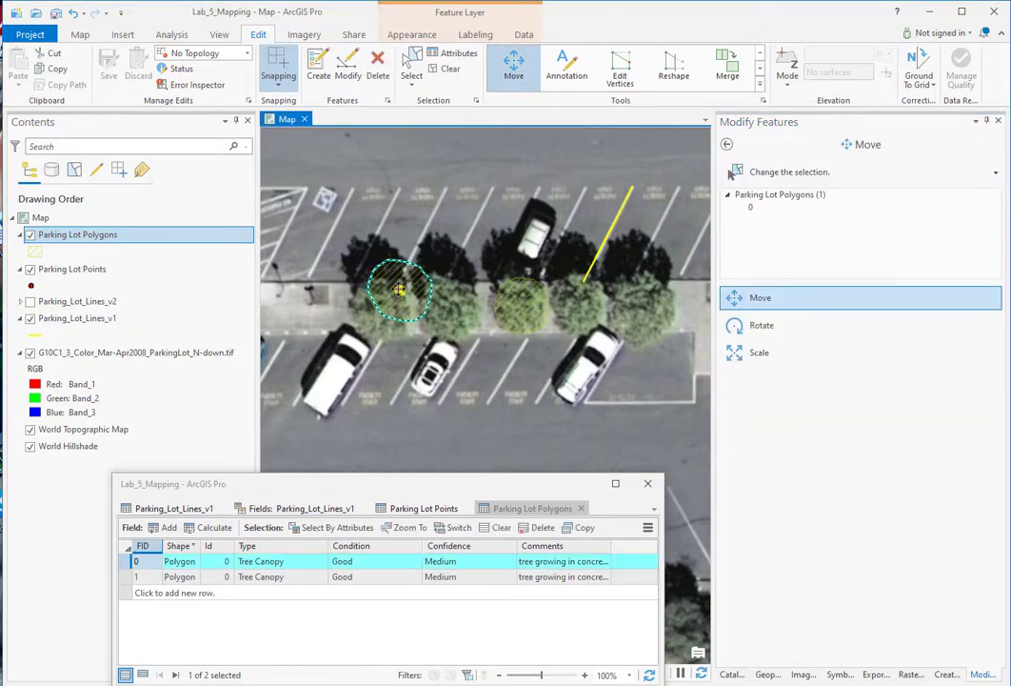
left_click_drag(400, 288, 385, 305)
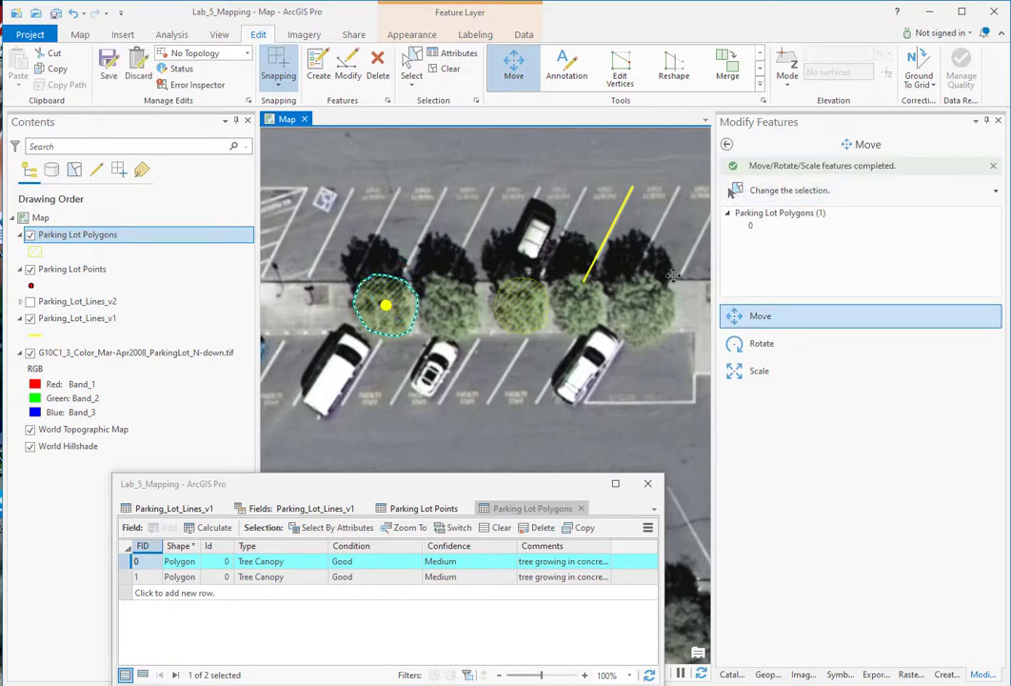
key("Escape")
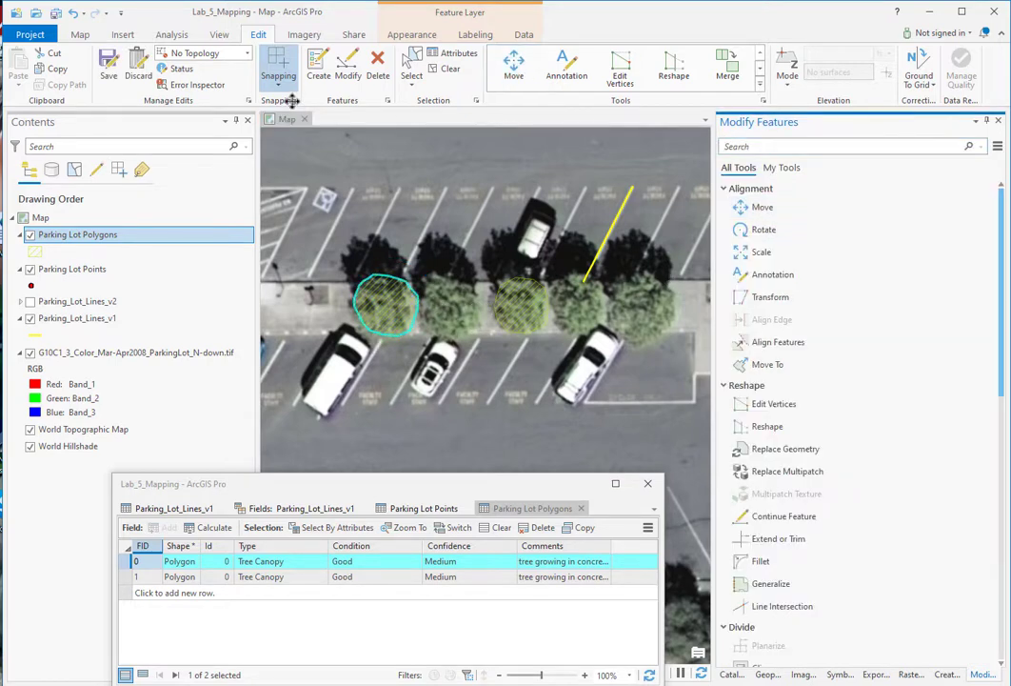
left_click(106, 67)
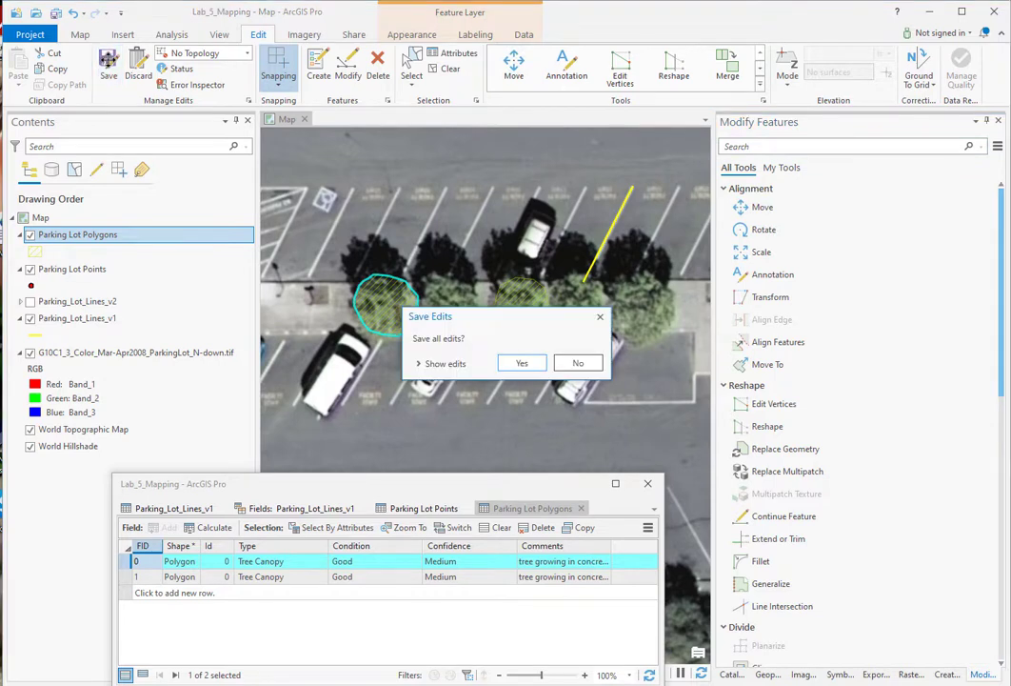
left_click(519, 363)
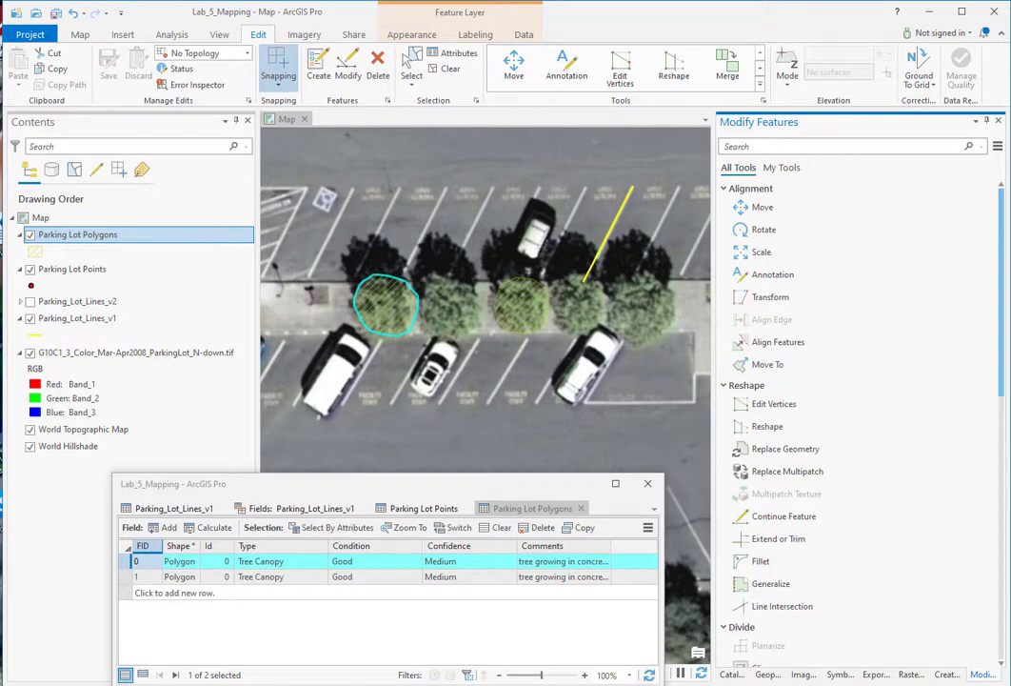
Step: Save the project and zoom to Parking Lot Points, Parking Lot Polygons and Parking_Lot_Lines_v1 together
left_click(55, 12)
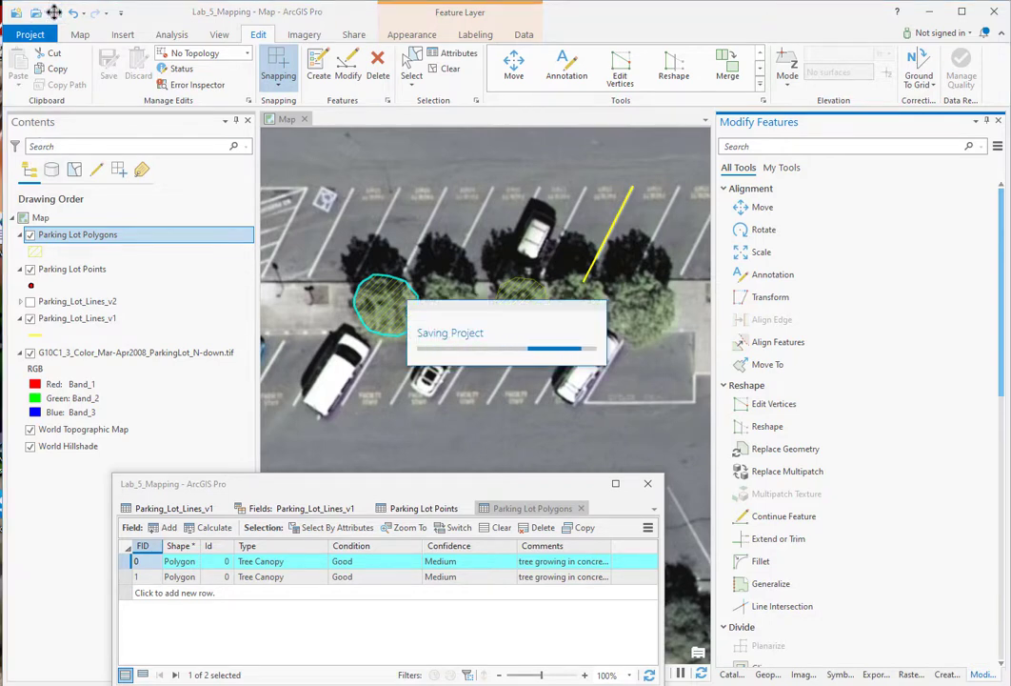
left_click(92, 269)
left_click(102, 237, "ctrl")
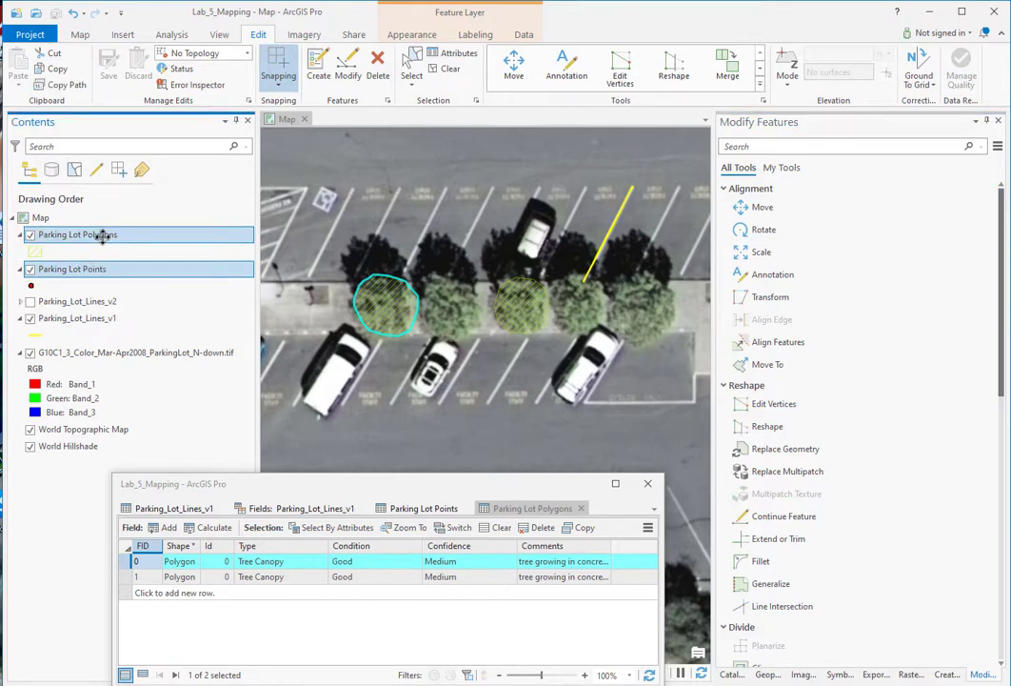
left_click(84, 318, "ctrl")
right_click(95, 318)
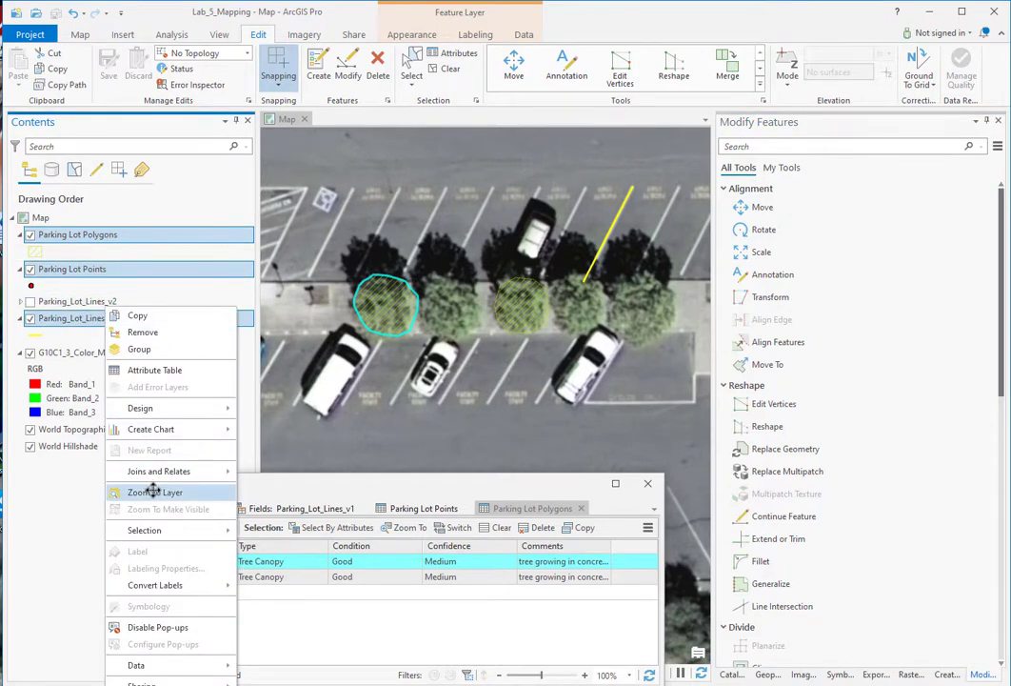
left_click(152, 491)
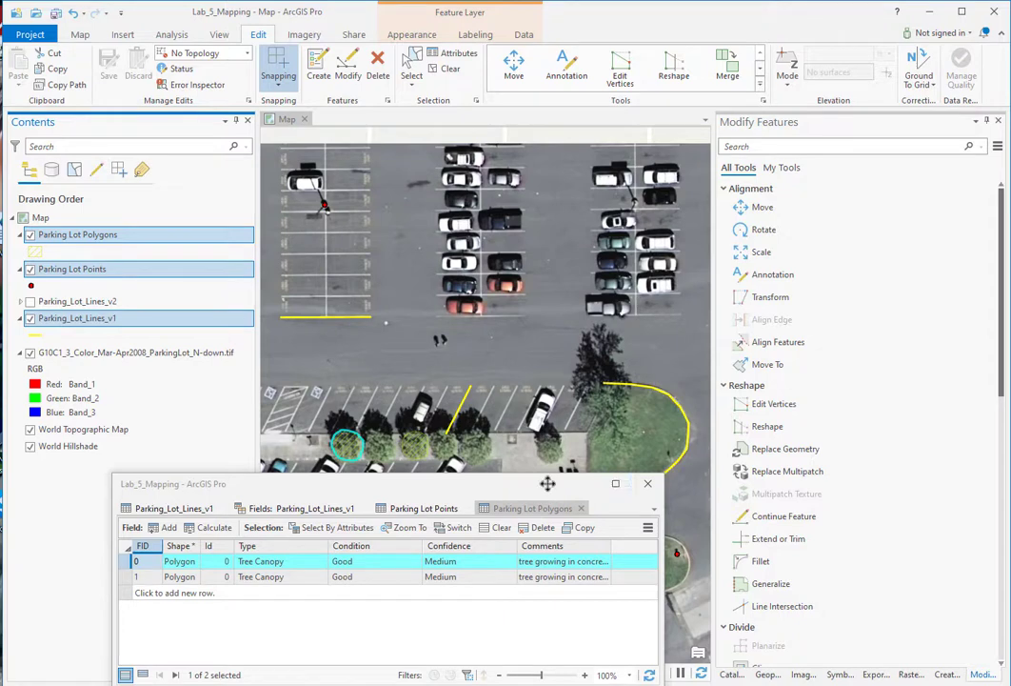
Step: Close the attribute table window, clear the selection and zoom out slightly
left_click(648, 483)
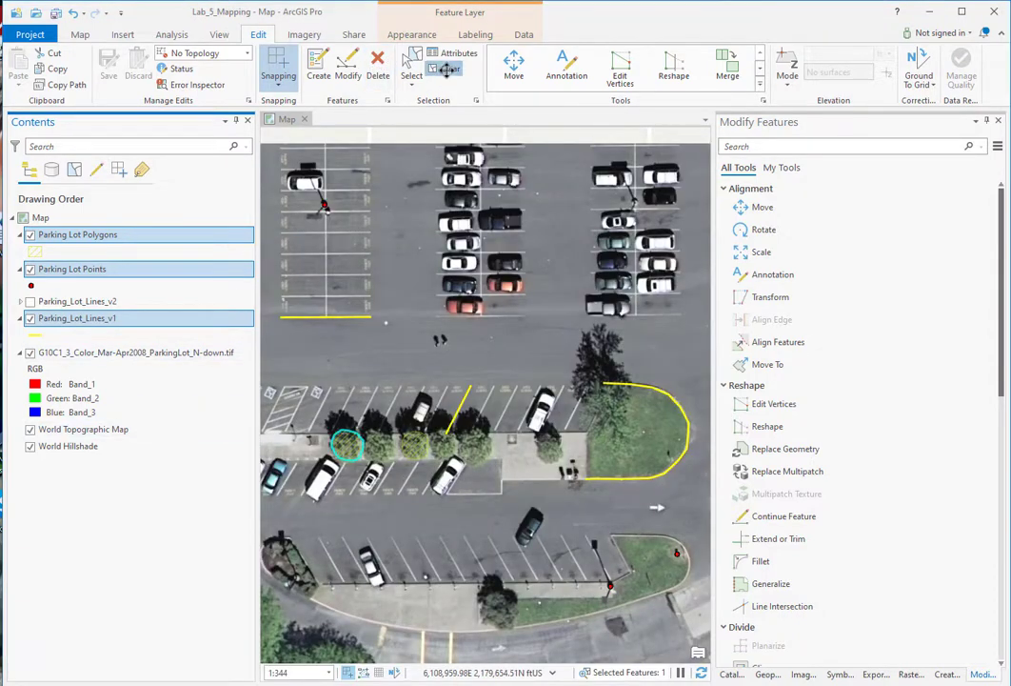
left_click(446, 69)
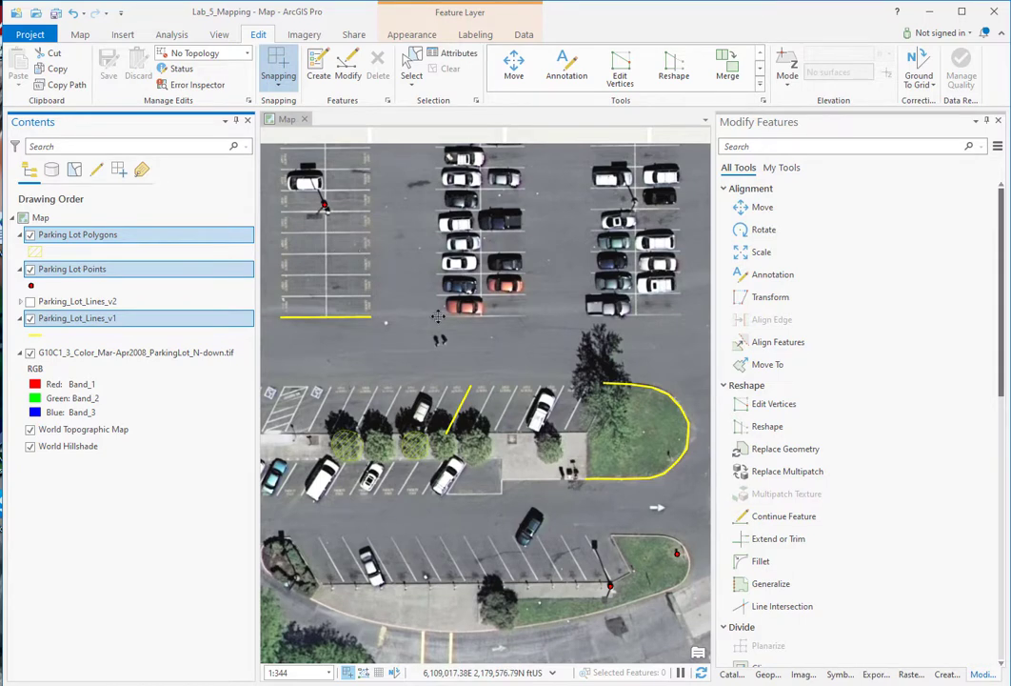
scroll(417, 322, "down", 2)
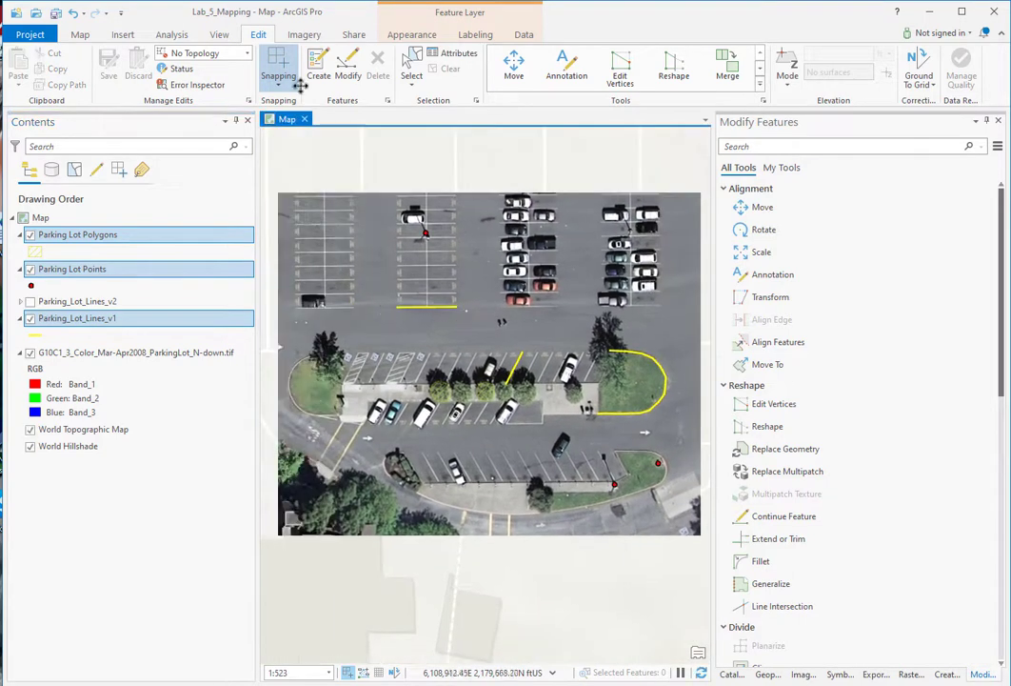
Step: Export the map as a JPEG named Map2.jpg into the Lab 5 Output folder
left_click(354, 34)
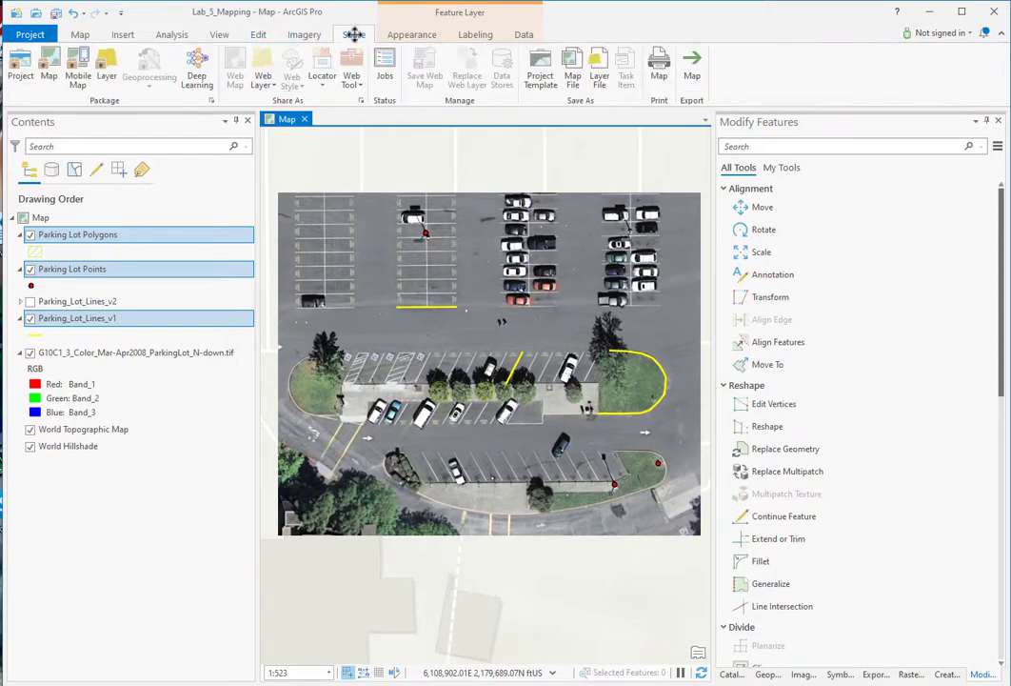
left_click(692, 63)
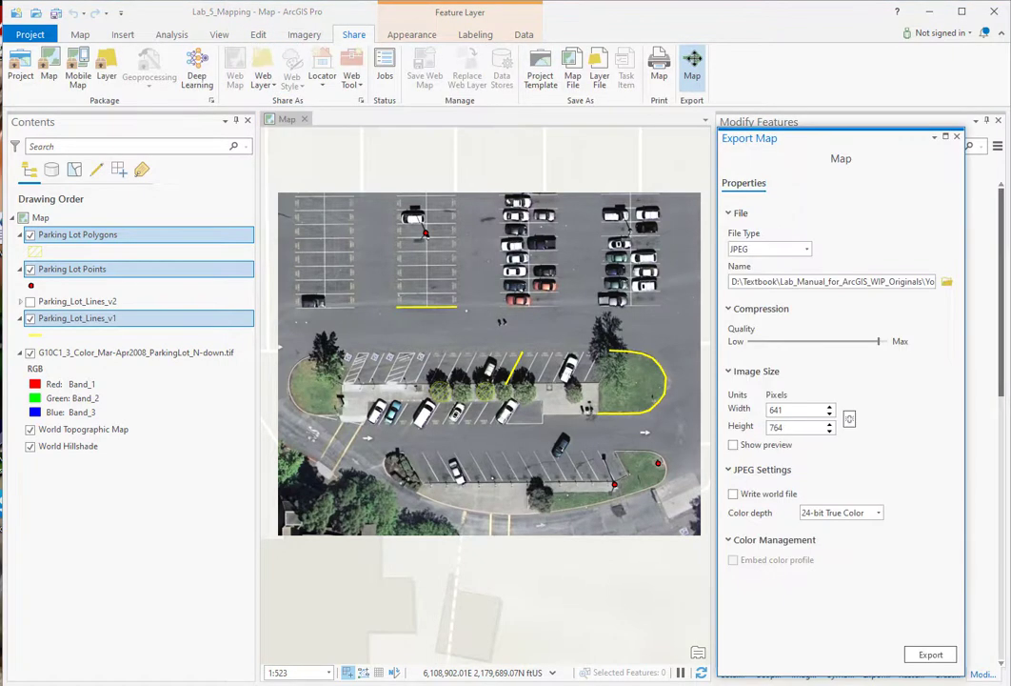
left_click_drag(886, 282, 957, 281)
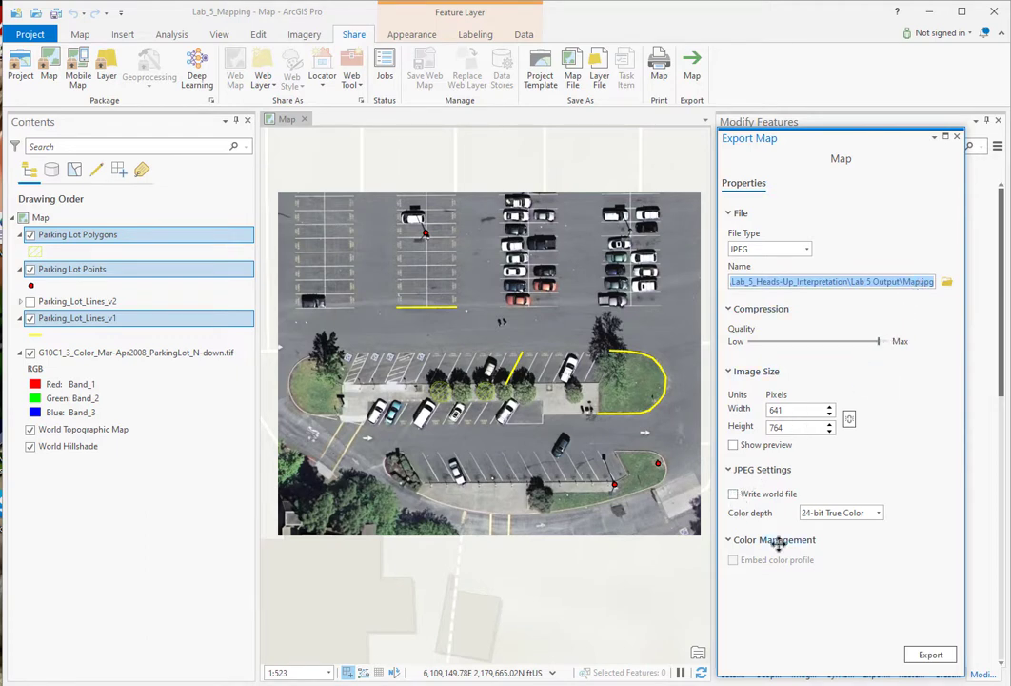
left_click(926, 654)
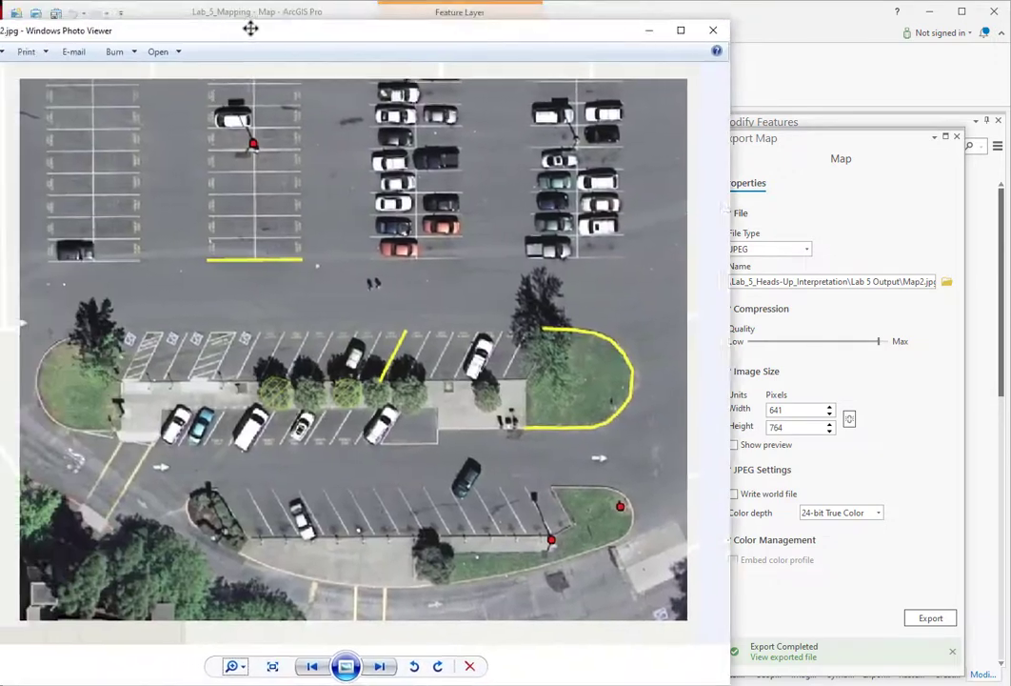
Step: Move the Windows Photo Viewer window showing Map2.jpg to the centre of the screen
left_click_drag(249, 26, 354, 26)
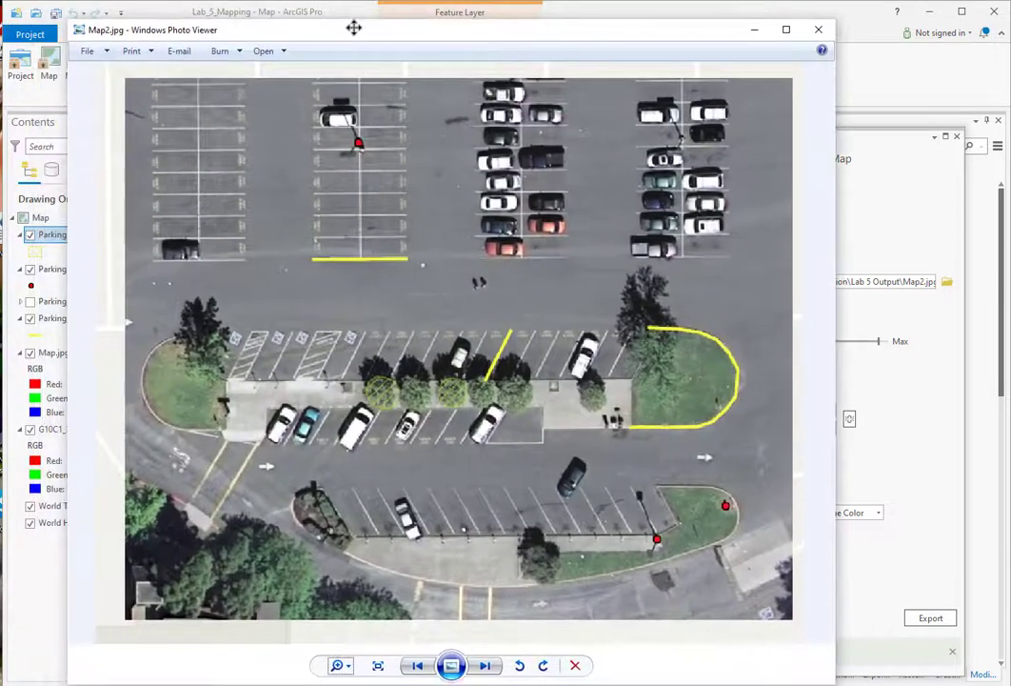